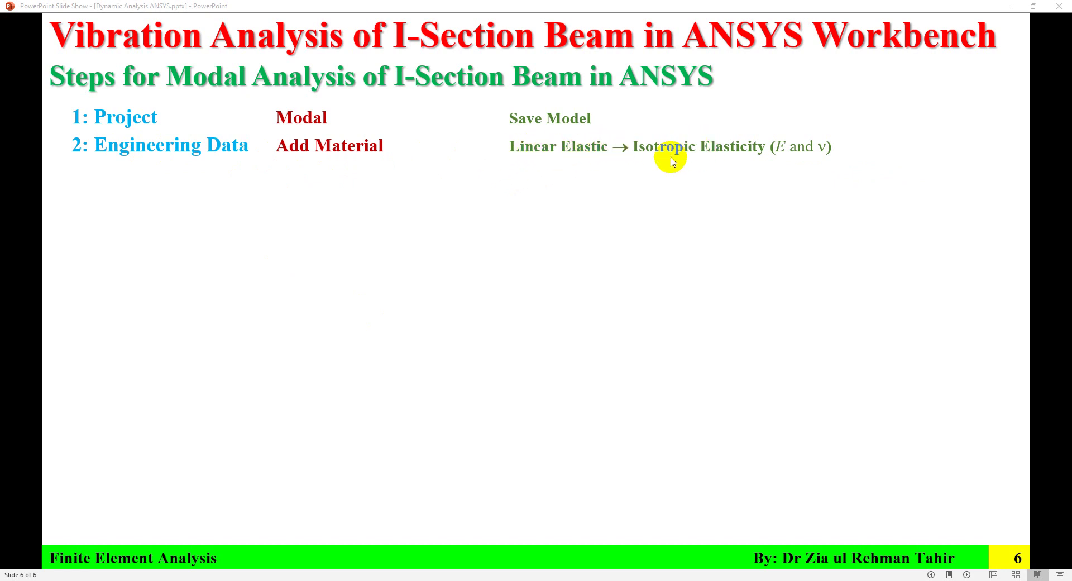
Step: Switch to Workbench and add a new material named Steel to the modal system's Engineering Data
{"action": "left_click", "coordinate": [790, 158]}
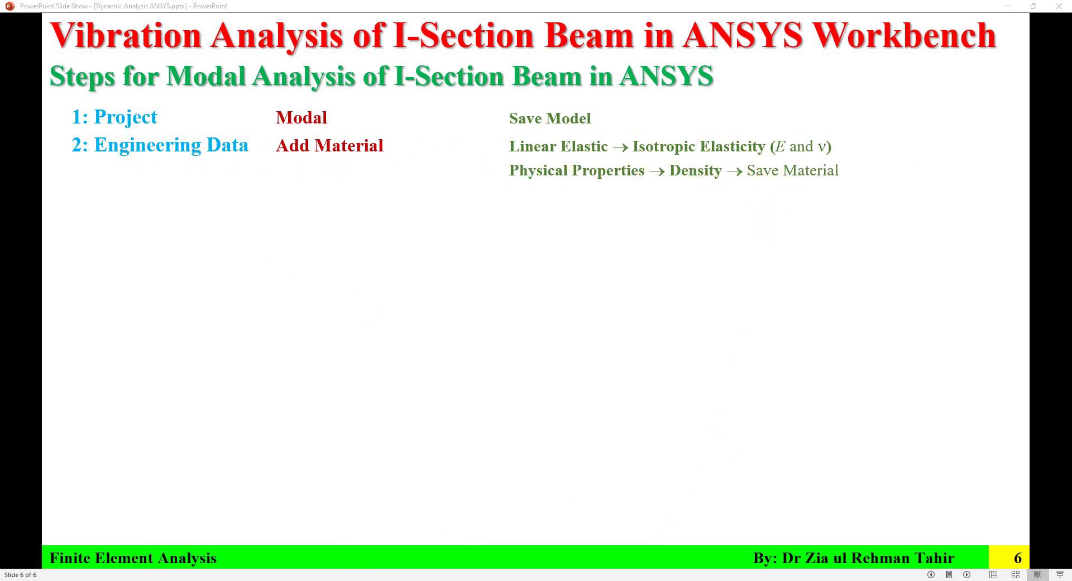
{"action": "key", "text": "alt+Tab"}
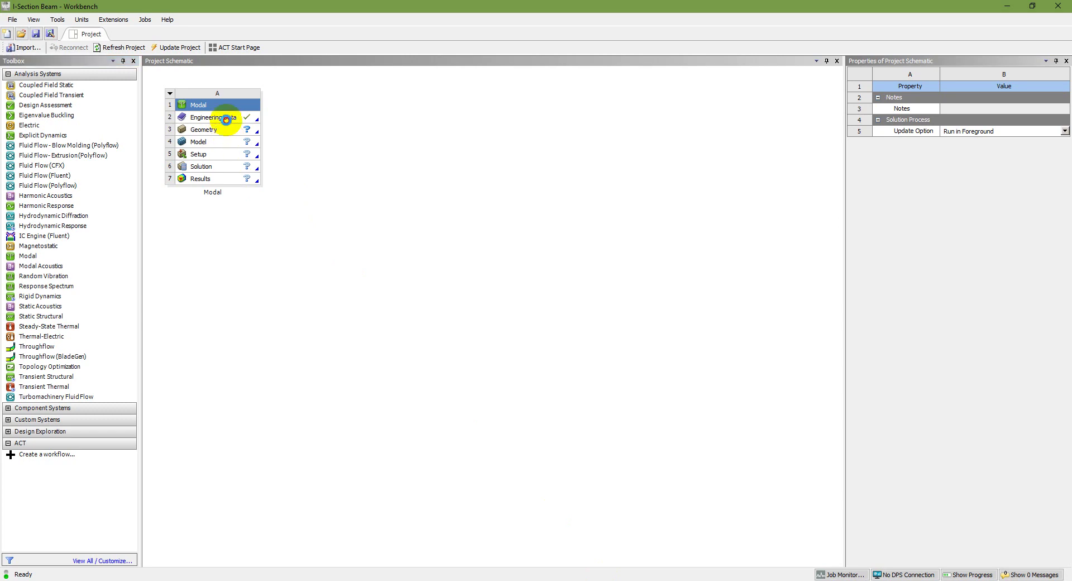
{"action": "left_click", "coordinate": [229, 118]}
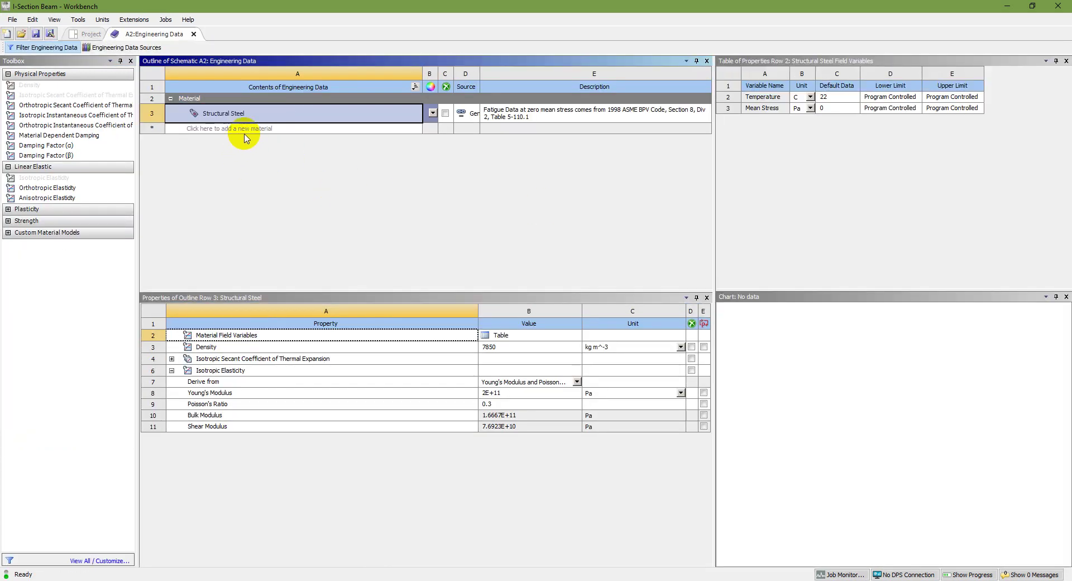
{"action": "left_click", "coordinate": [240, 128]}
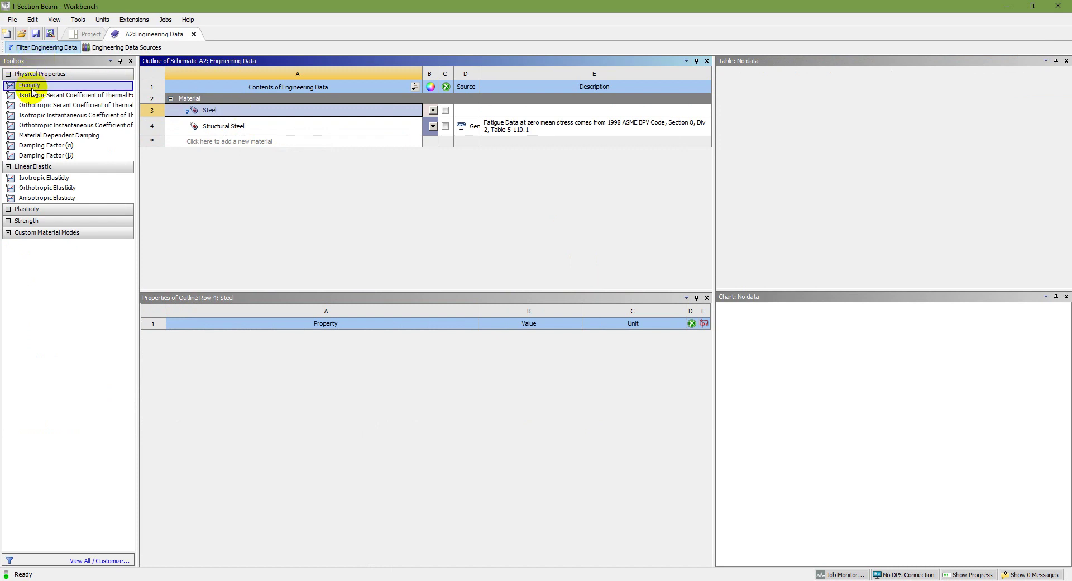
Step: Add the Density and Isotropic Elasticity properties to the Steel material
{"action": "left_click_drag", "start_coordinate": [28, 85], "coordinate": [222, 110]}
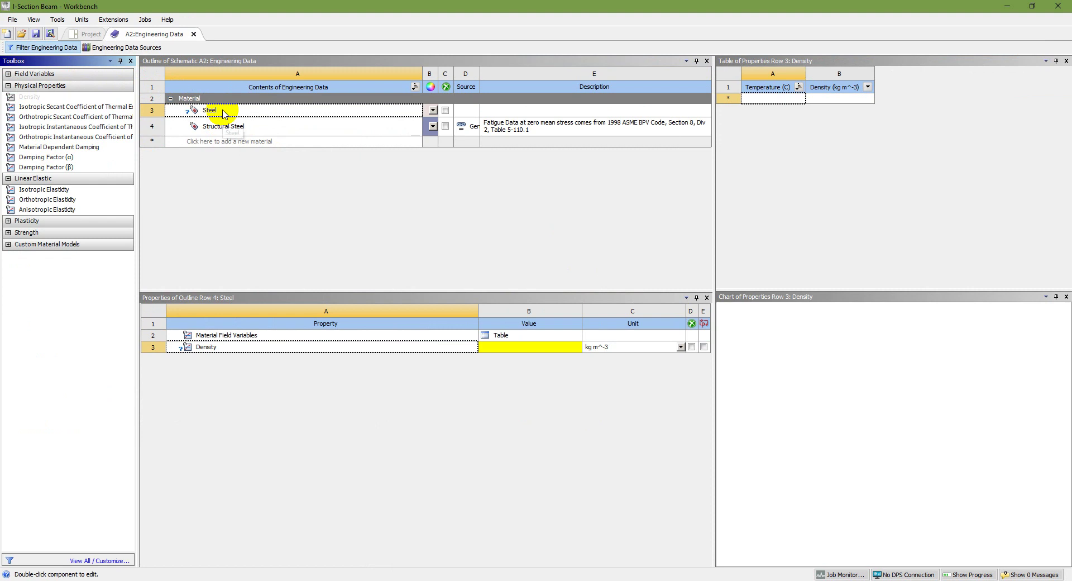
{"action": "left_click", "coordinate": [39, 192]}
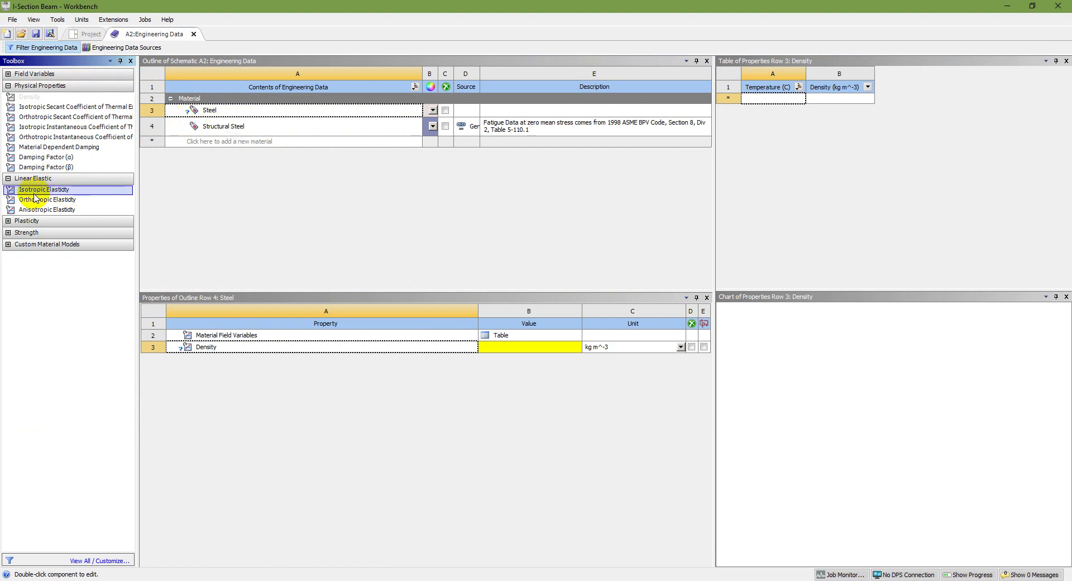
{"action": "left_click_drag", "start_coordinate": [33, 195], "coordinate": [208, 112]}
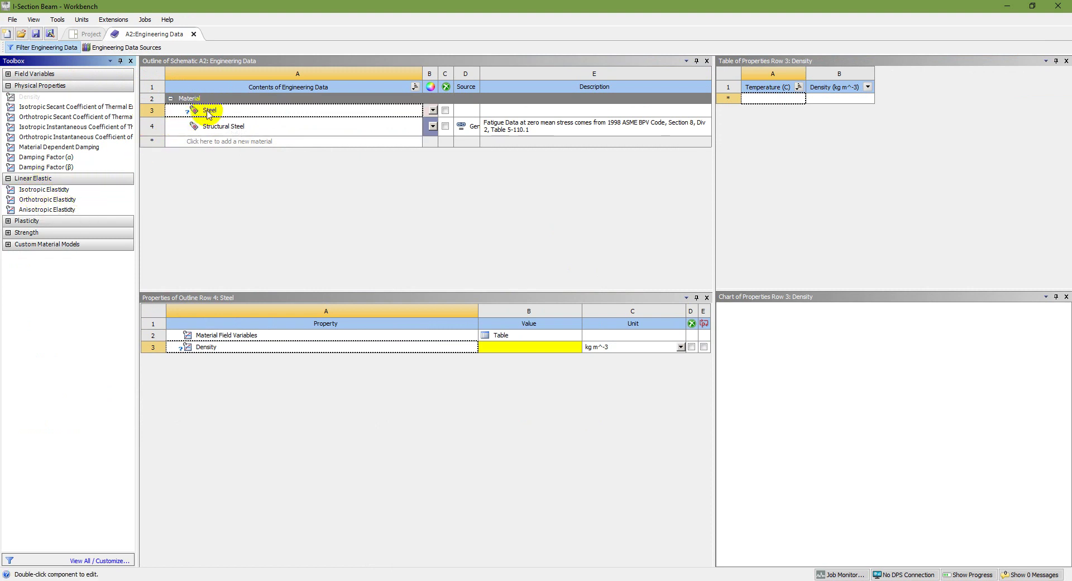
Step: Set Steel's density to 7850 kg m^-3, Young's modulus to 210e9 Pa and Poisson's ratio to 0.3
{"action": "left_click", "coordinate": [523, 348]}
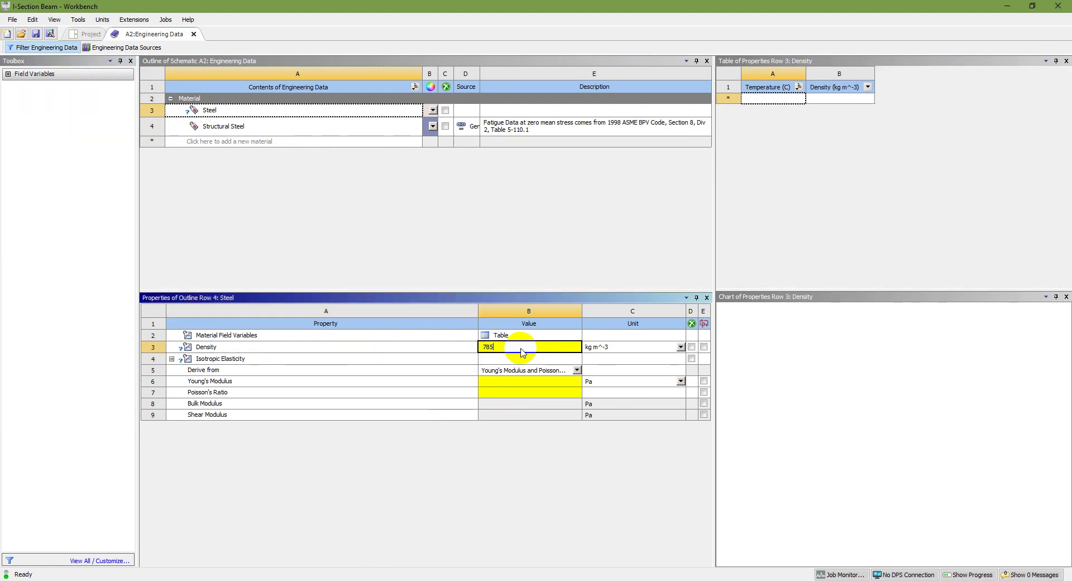
{"action": "left_click", "coordinate": [547, 382]}
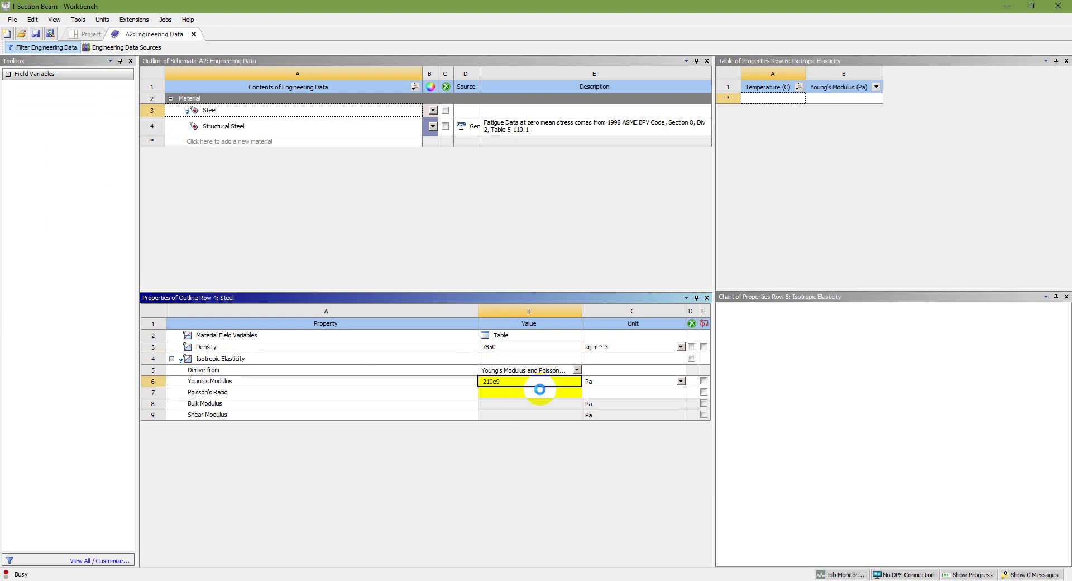
{"action": "left_click", "coordinate": [539, 390]}
{"action": "type", "text": "0.3"}
{"action": "key", "text": "Return"}
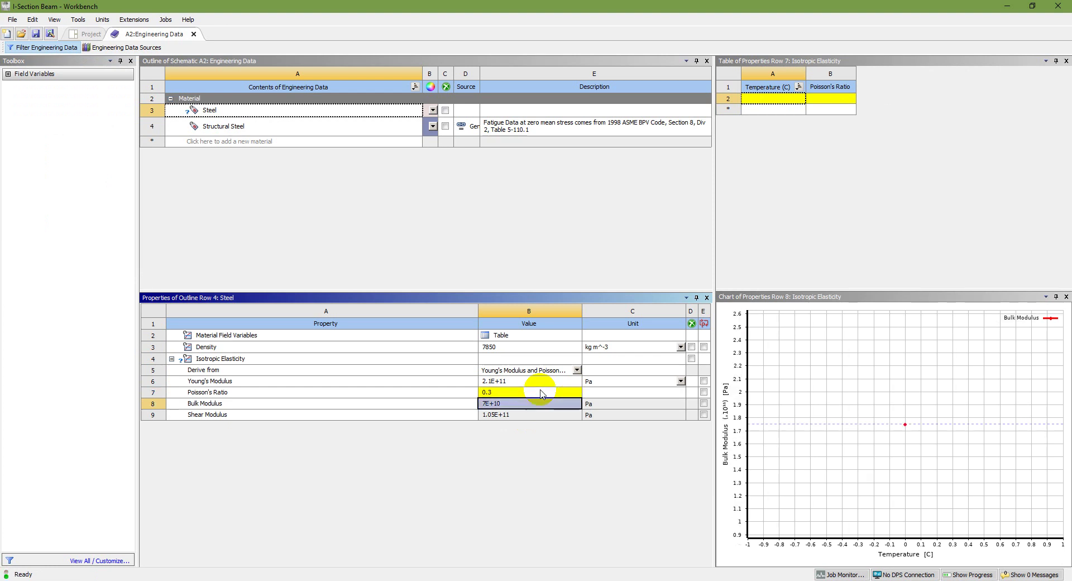
{"action": "left_click", "coordinate": [487, 246]}
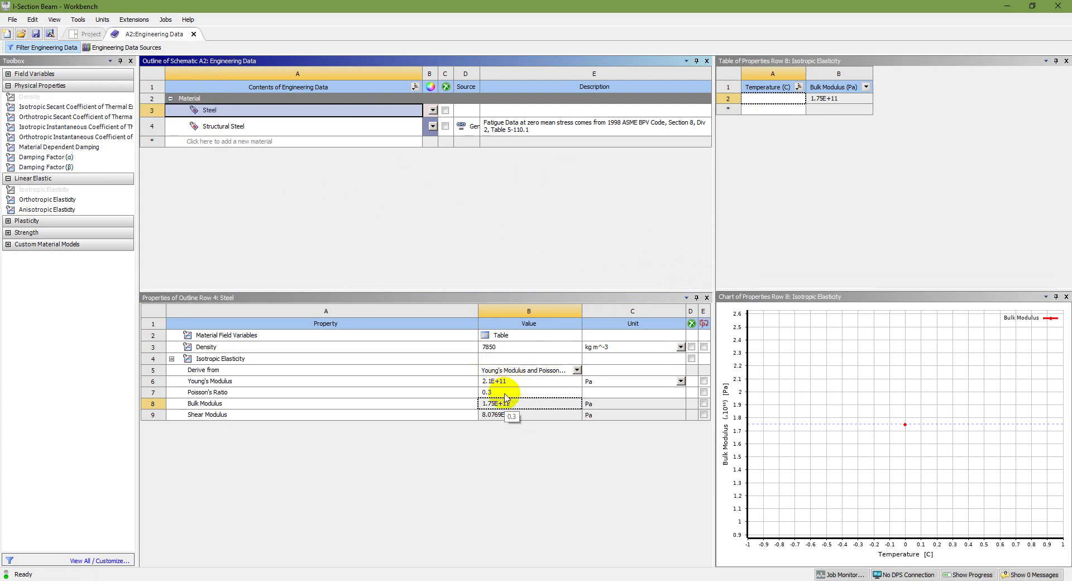
Step: Save the project and close the Engineering Data to return to the project schematic
{"action": "left_click", "coordinate": [36, 34]}
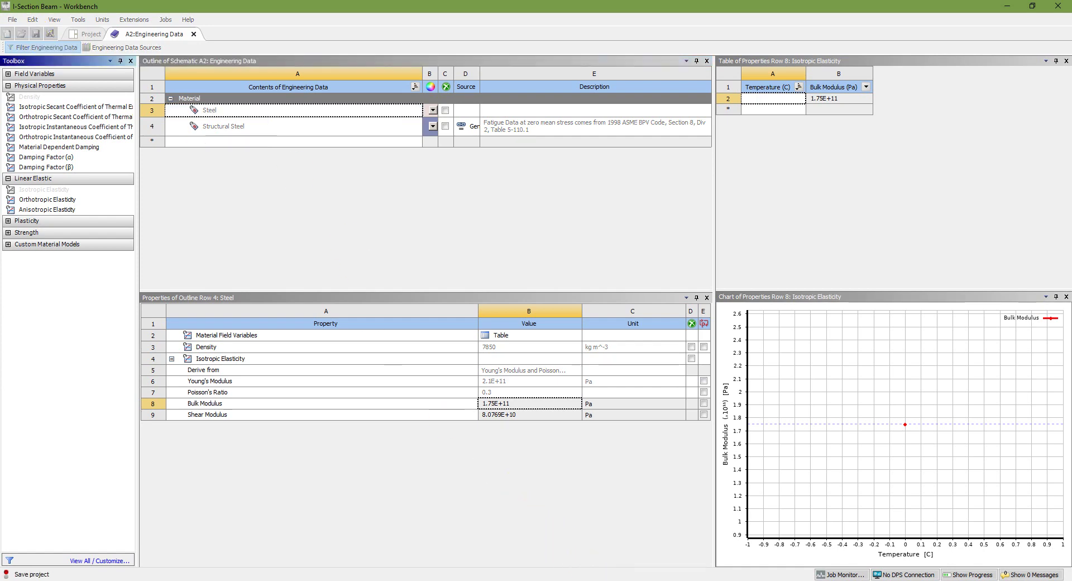
{"action": "left_click", "coordinate": [193, 34]}
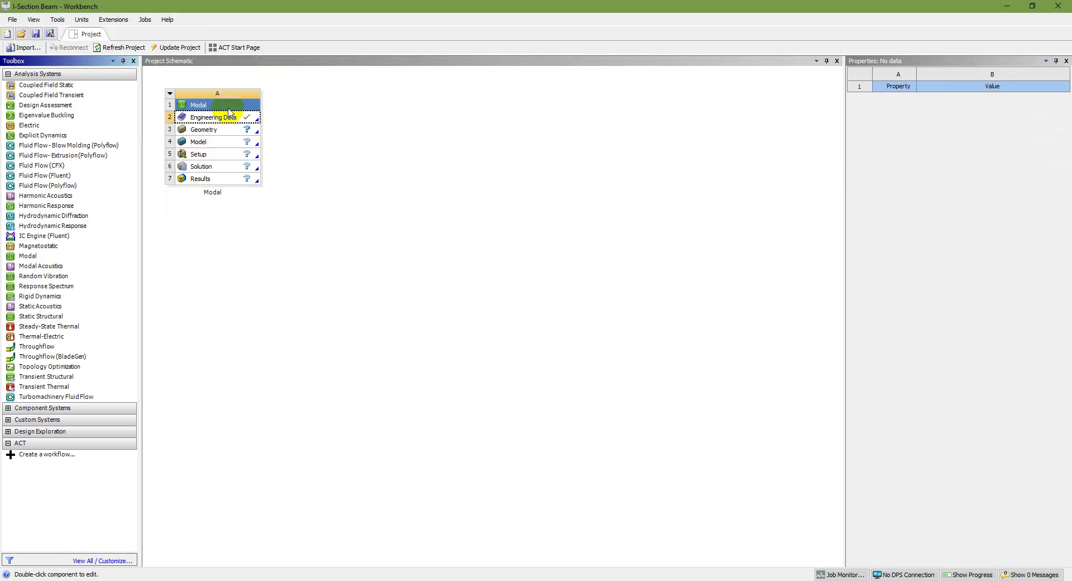
Step: Turn off Surface Bodies in the basic geometry options of the modal system's Geometry cell
{"action": "left_click", "coordinate": [630, 579]}
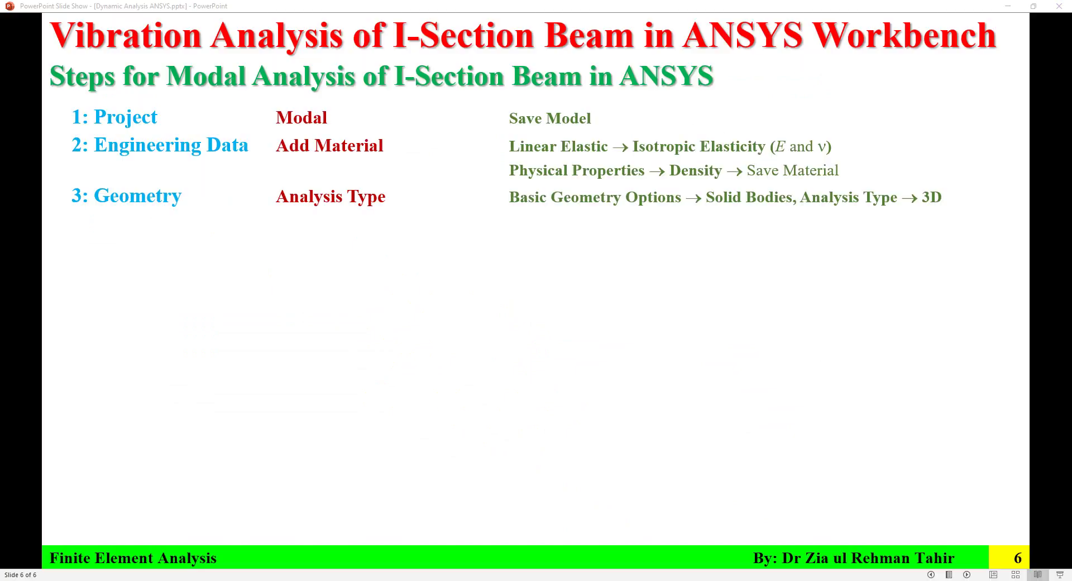
{"action": "left_click", "coordinate": [321, 246]}
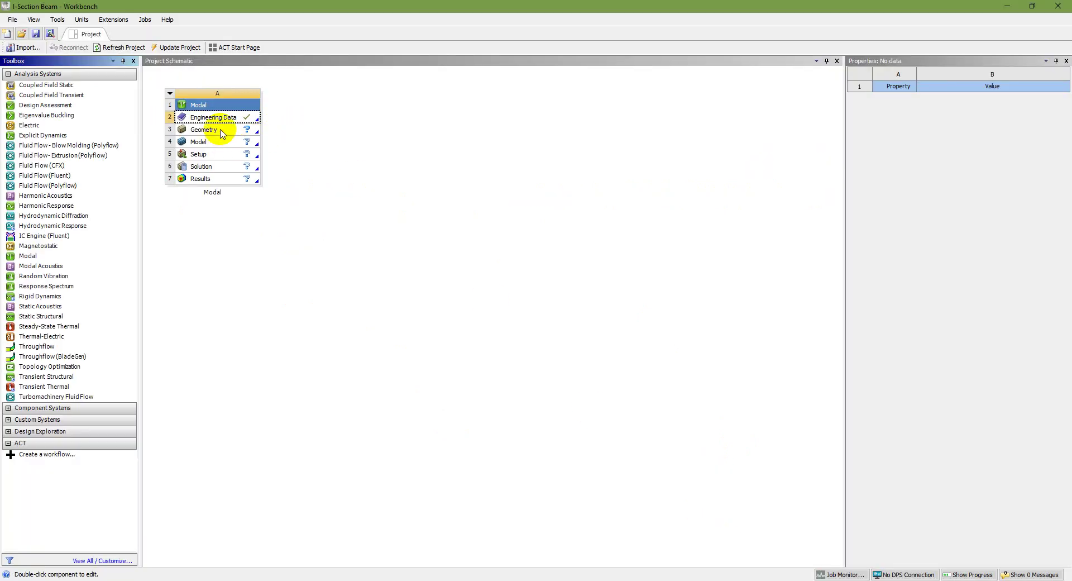
{"action": "left_click", "coordinate": [220, 132]}
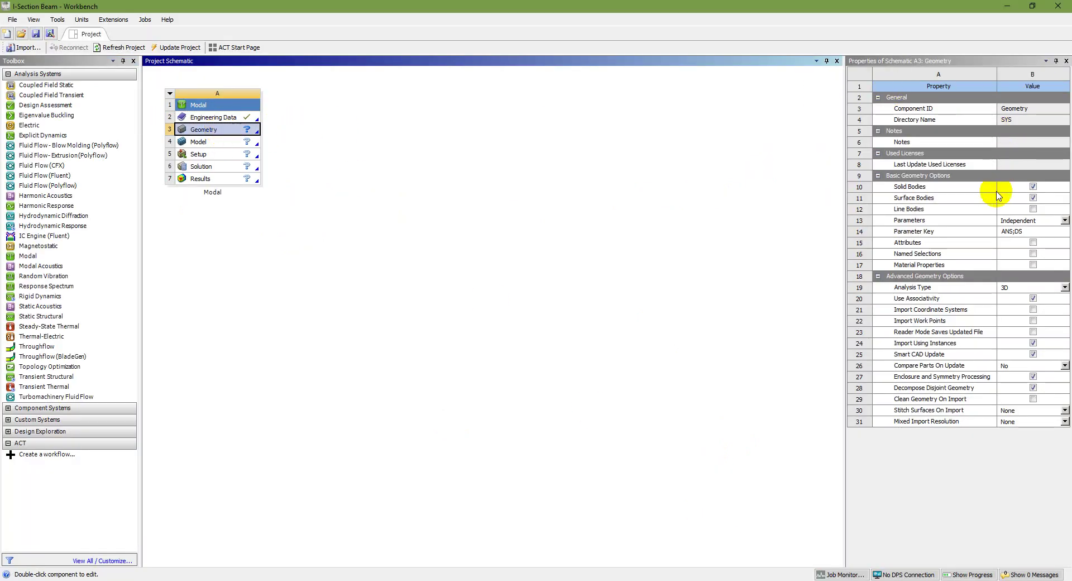
{"action": "left_click", "coordinate": [1033, 198]}
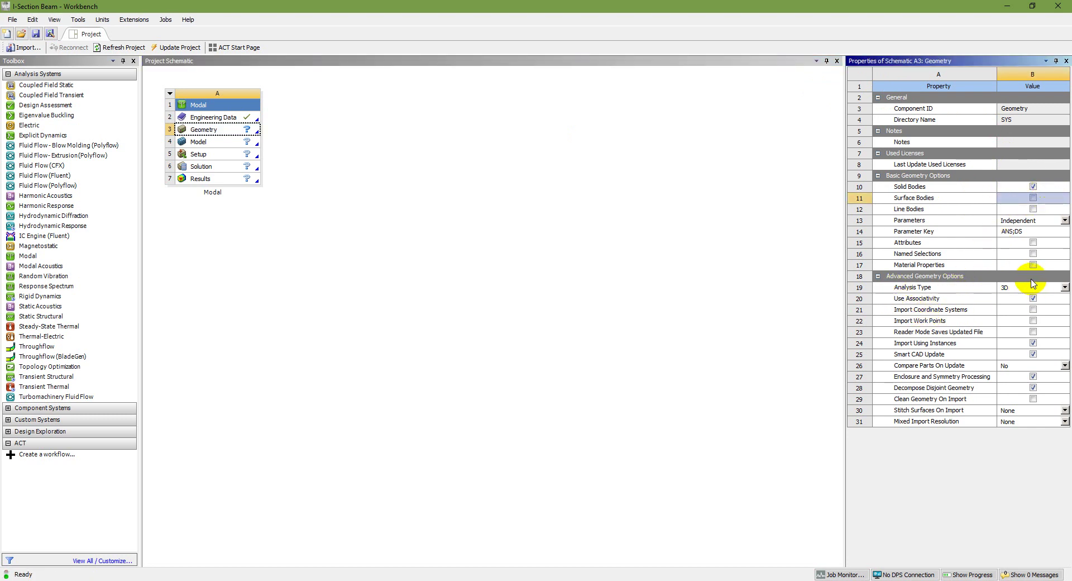
{"action": "left_click", "coordinate": [491, 185]}
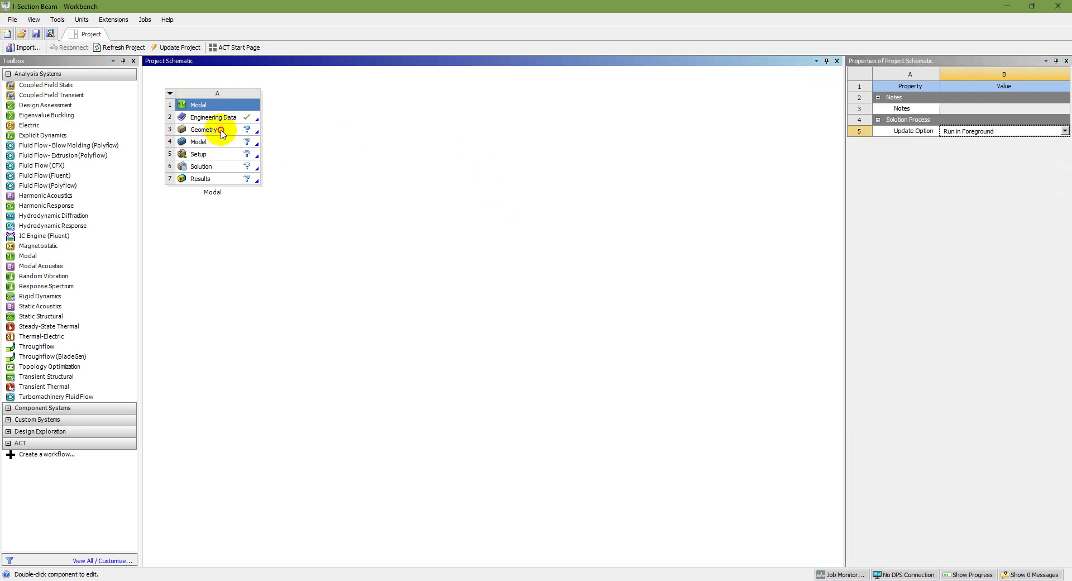
Step: Start a new DesignModeler geometry from the modal system's Geometry cell
{"action": "left_click", "coordinate": [223, 131]}
{"action": "right_click", "coordinate": [227, 134]}
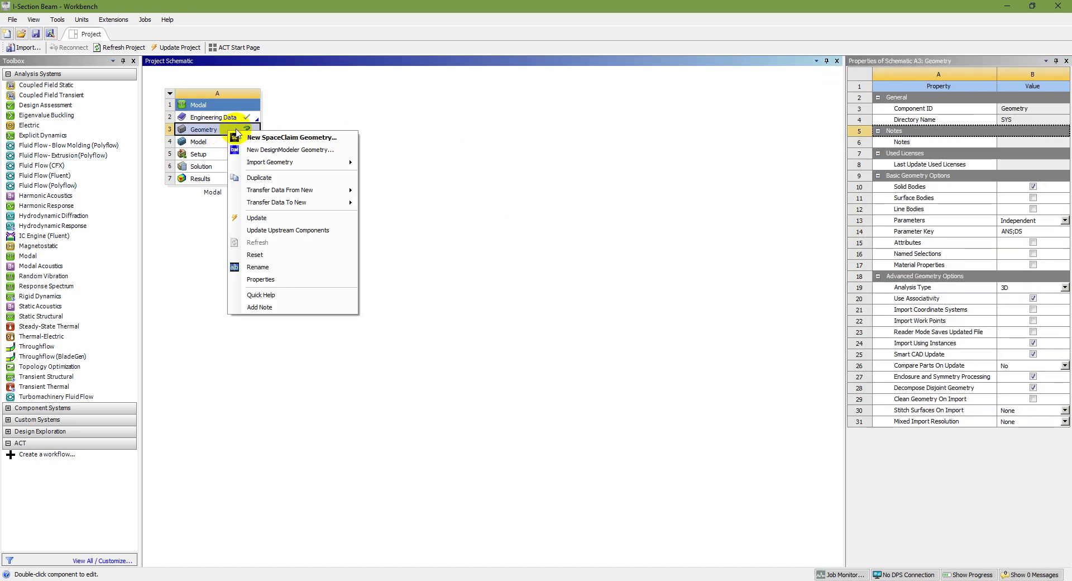
{"action": "left_click", "coordinate": [289, 151]}
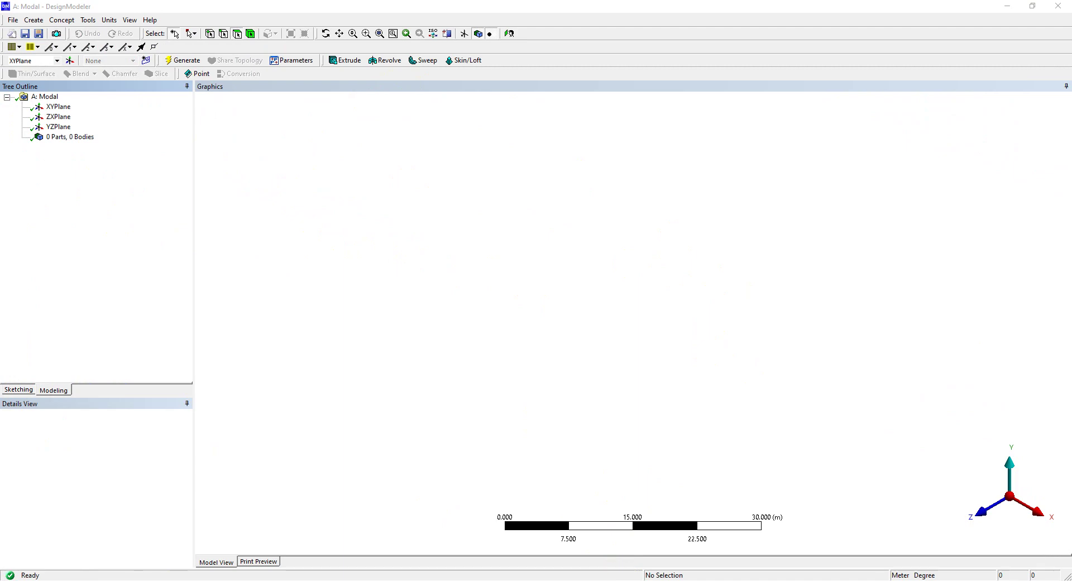
{"action": "key", "text": "alt+Tab"}
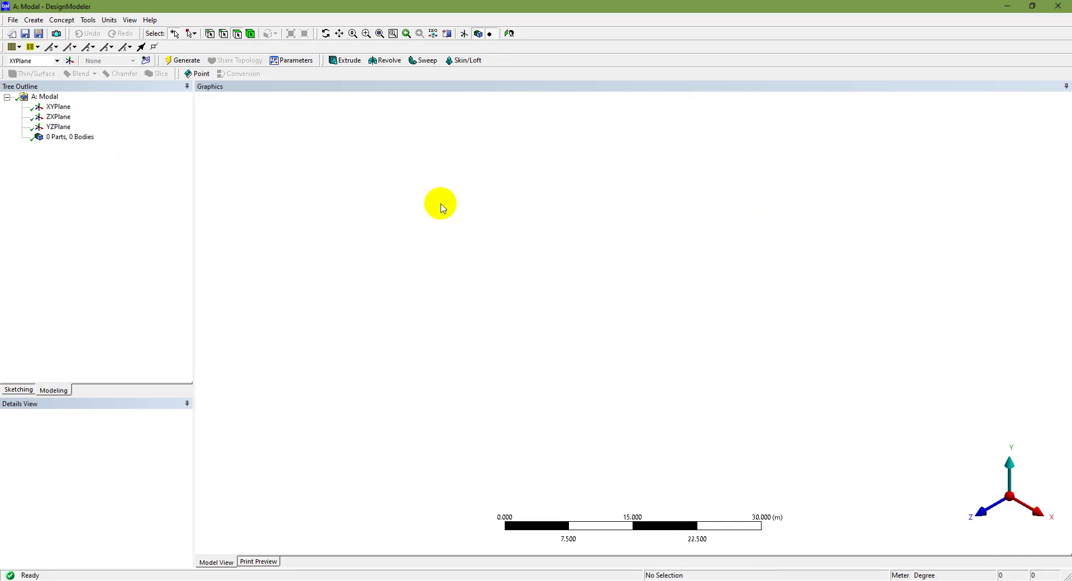
{"action": "left_click", "coordinate": [58, 20]}
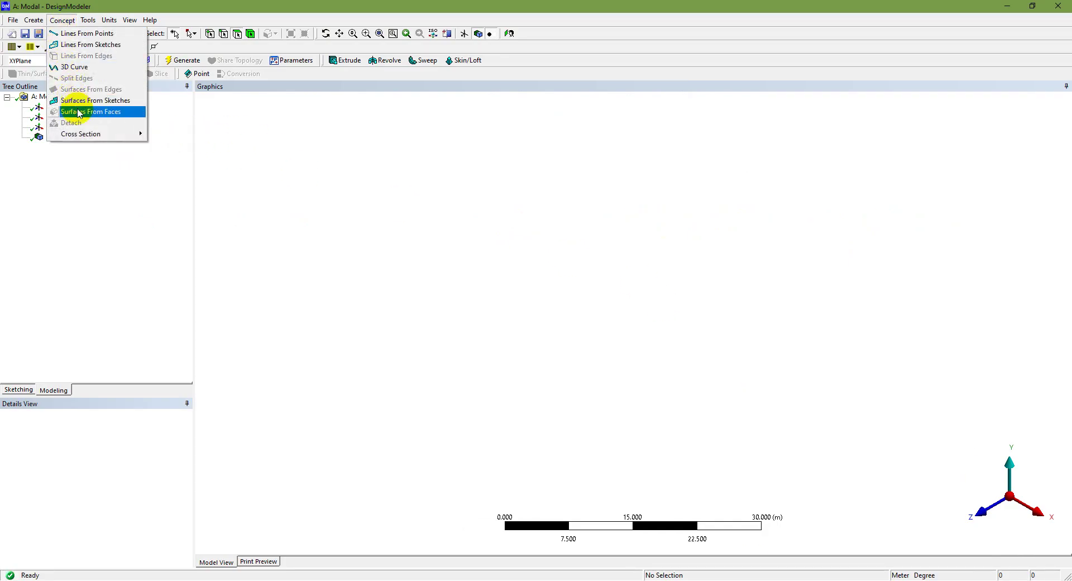
{"action": "mouse_move", "coordinate": [125, 134]}
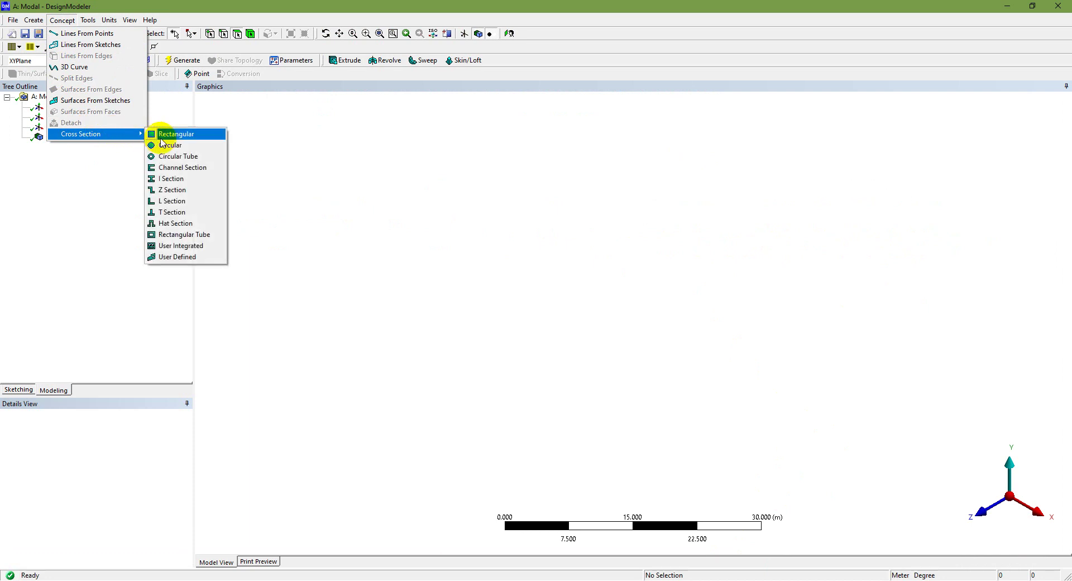
{"action": "left_click", "coordinate": [69, 174]}
Step: Set the length unit to millimetres and create an I Section cross section
{"action": "left_click", "coordinate": [112, 21]}
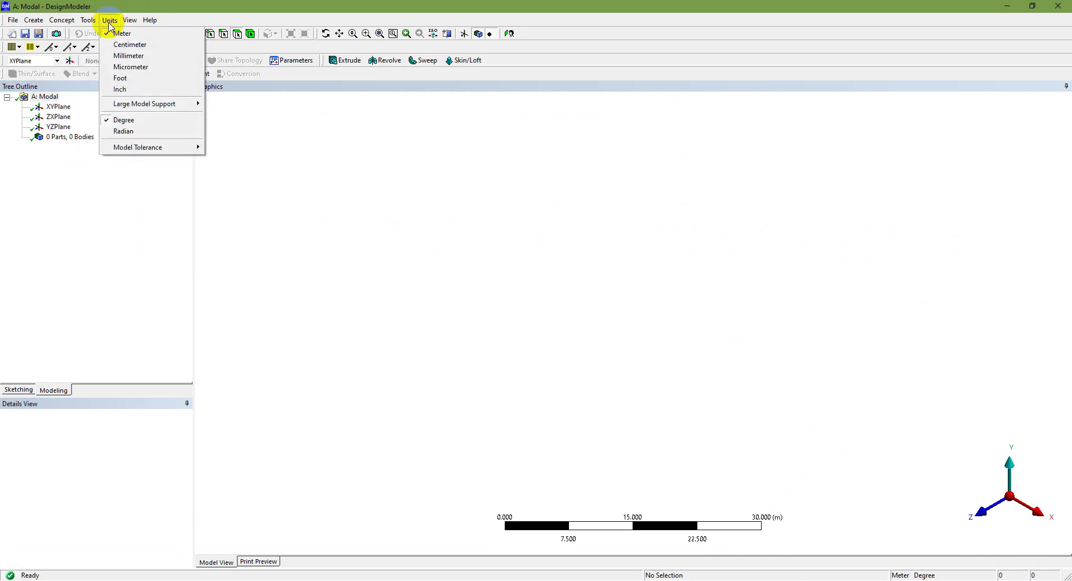
{"action": "left_click", "coordinate": [135, 56]}
{"action": "left_click", "coordinate": [61, 20]}
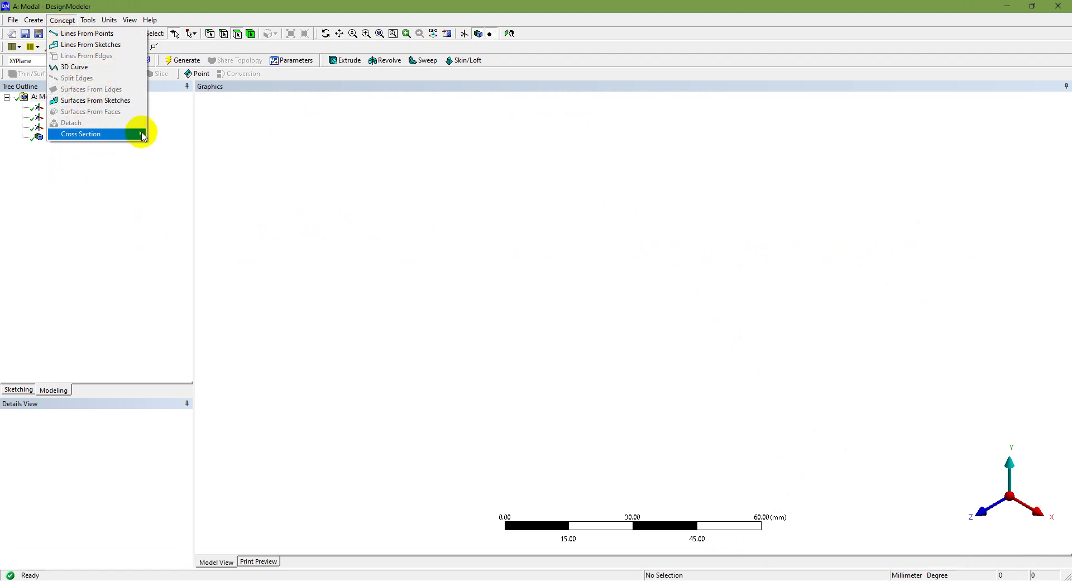
{"action": "mouse_move", "coordinate": [140, 134]}
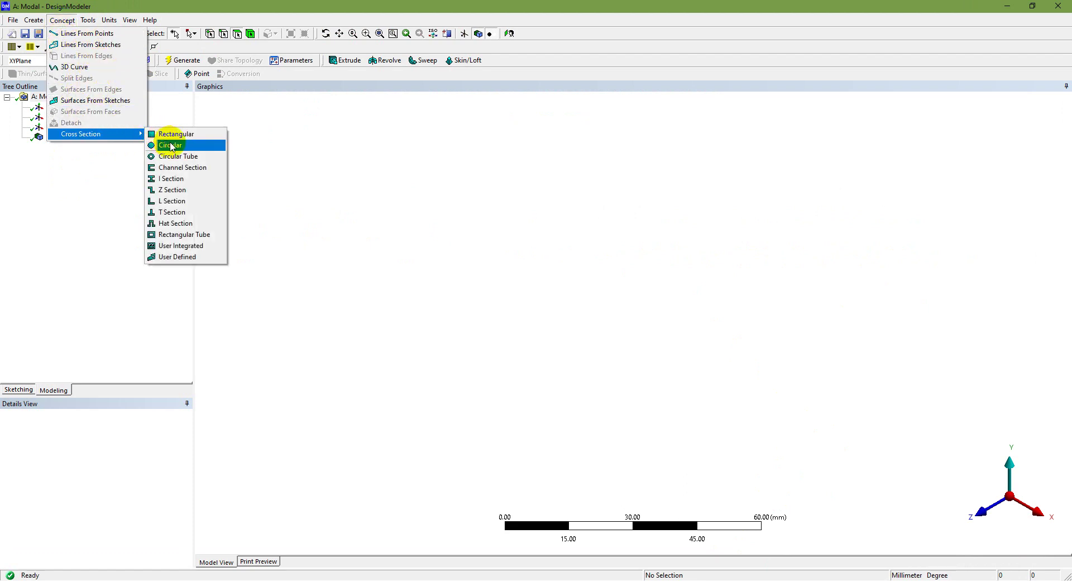
{"action": "left_click", "coordinate": [193, 179]}
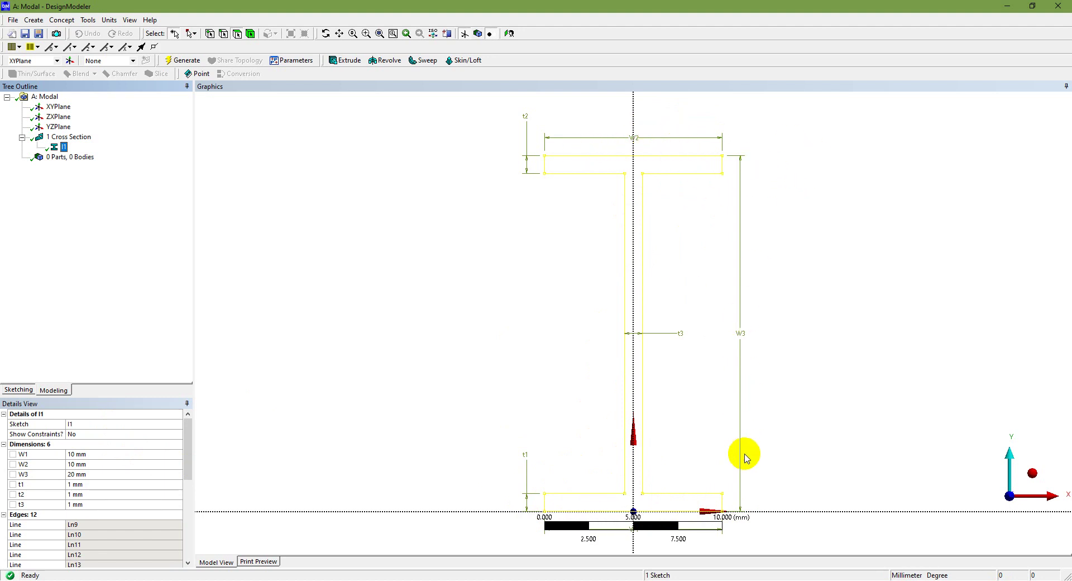
Step: Set the I-section's flange widths W1 and W2 to 50 mm and its height W3 to 100 mm
{"action": "left_click", "coordinate": [132, 454]}
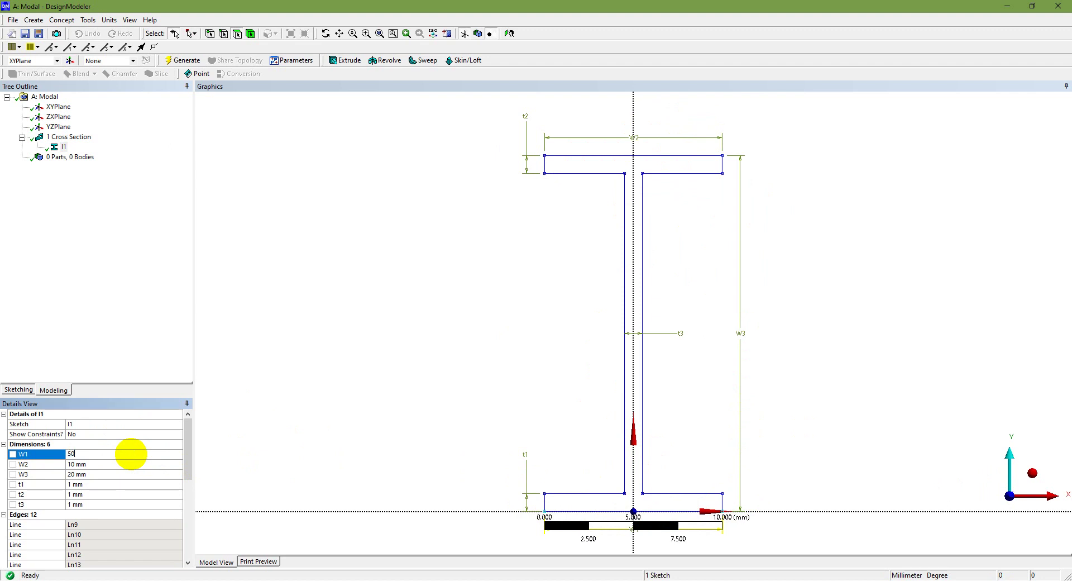
{"action": "left_click", "coordinate": [119, 463]}
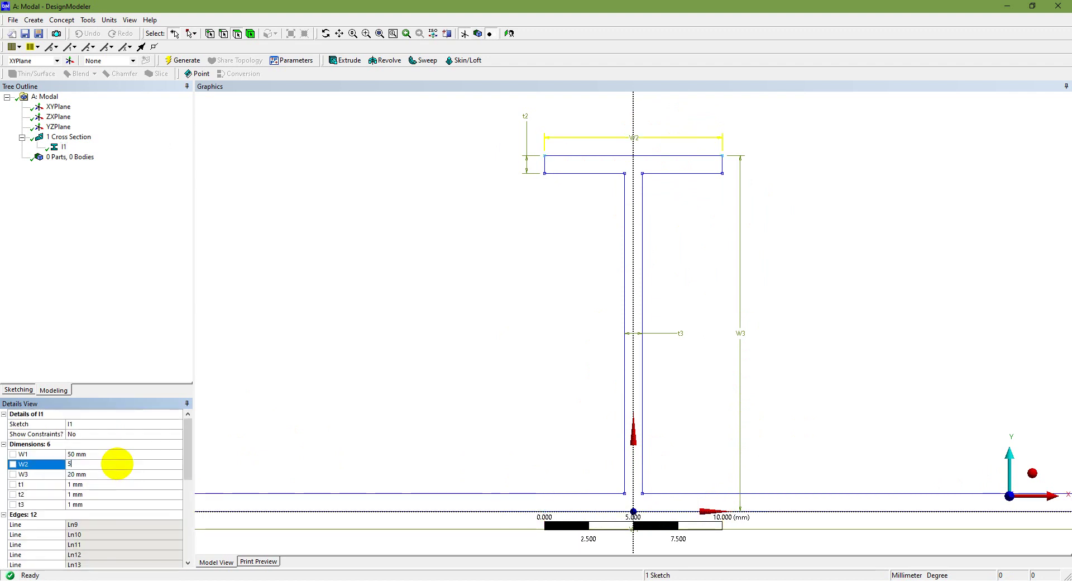
{"action": "left_click", "coordinate": [115, 474]}
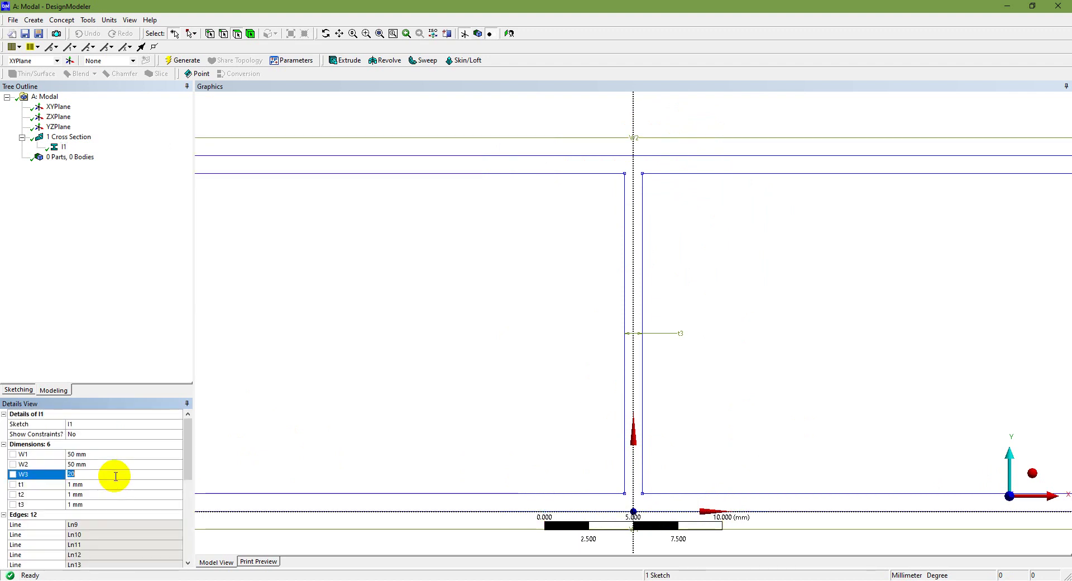
{"action": "key", "text": "Return"}
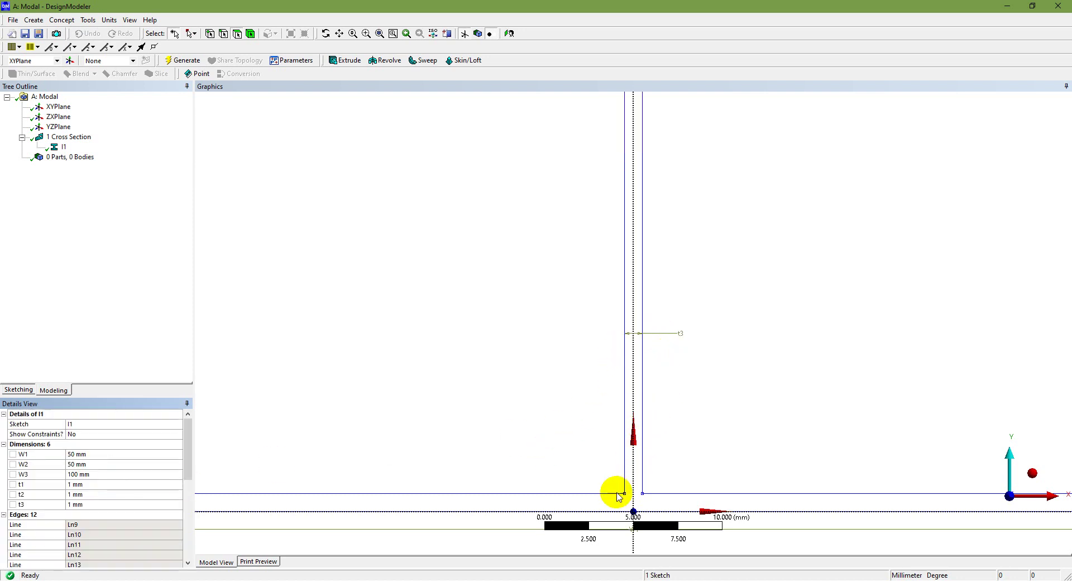
Step: Set the I-section's thicknesses t1, t2 and t3 to 4.5 mm and generate the cross section
{"action": "scroll", "coordinate": [593, 467], "scroll_direction": "down", "scroll_amount": 3}
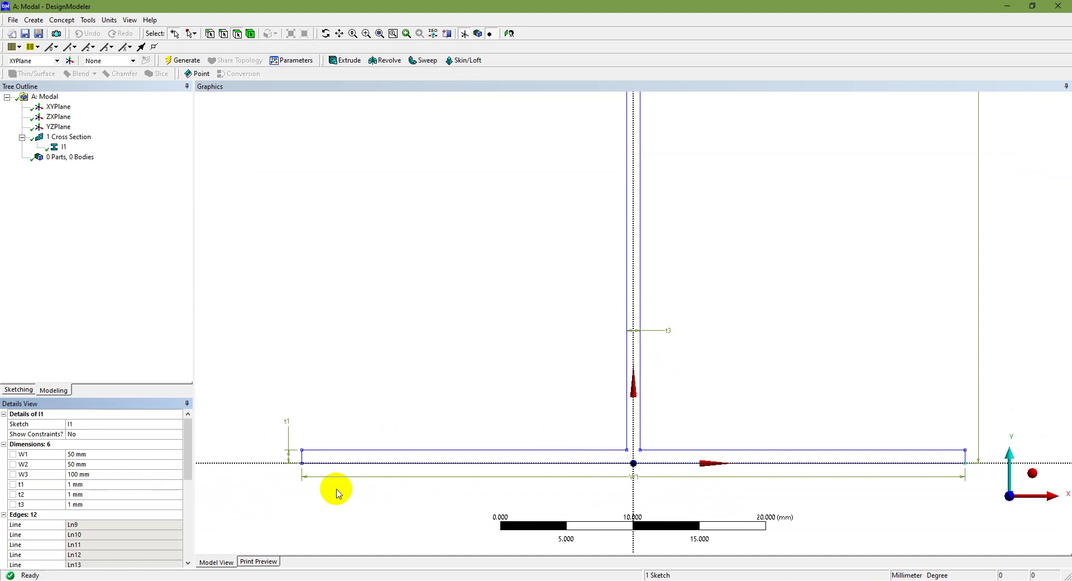
{"action": "left_click", "coordinate": [96, 484]}
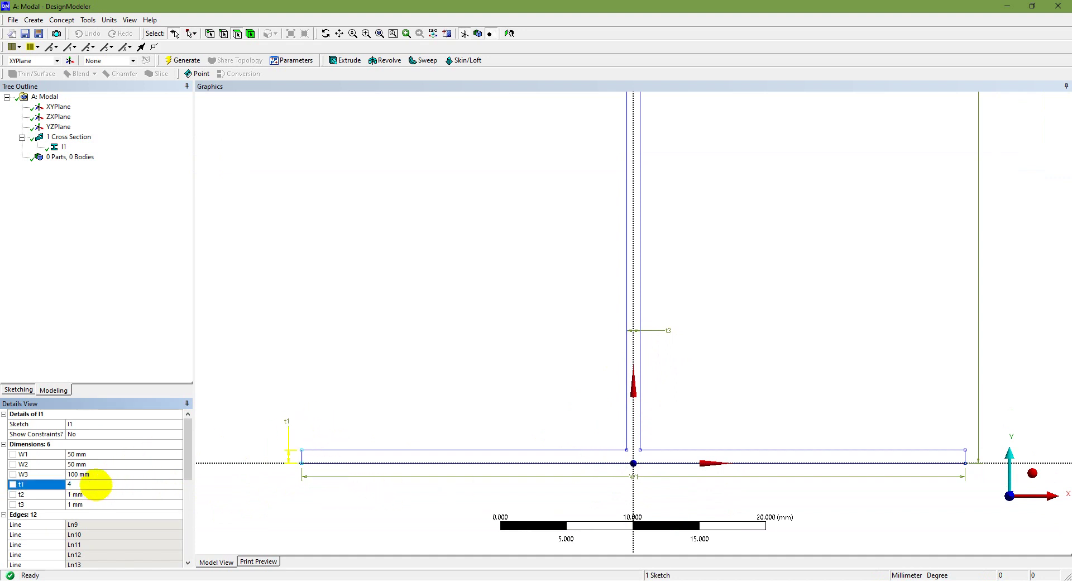
{"action": "key", "text": "Return"}
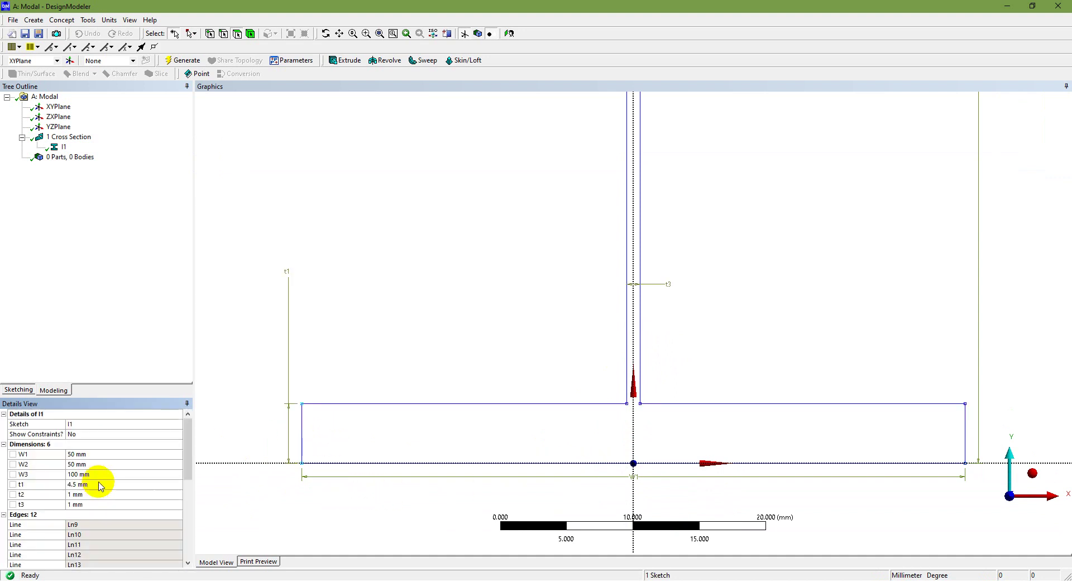
{"action": "left_click", "coordinate": [103, 498]}
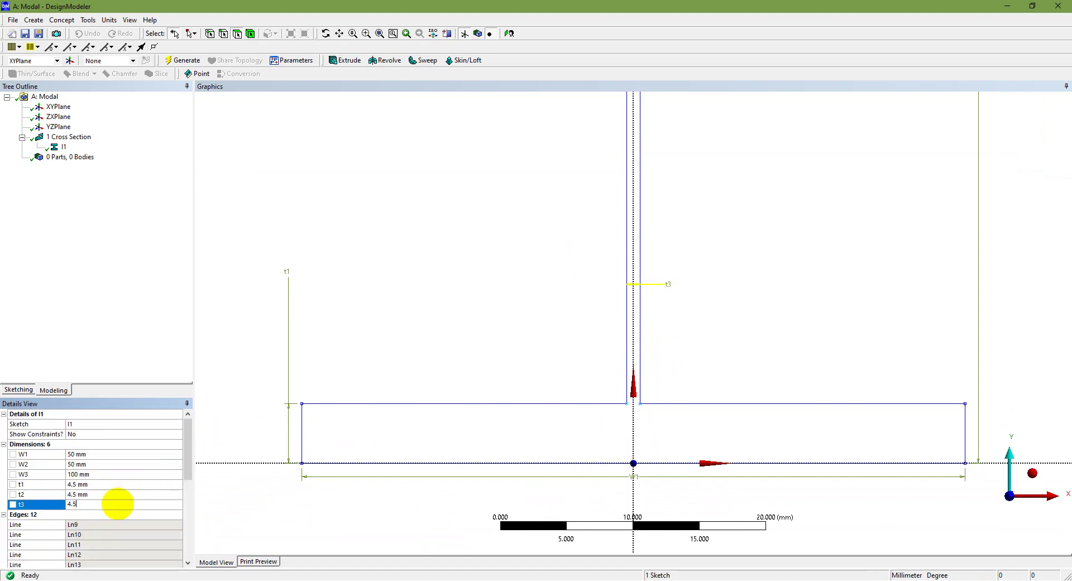
{"action": "left_click", "coordinate": [117, 503]}
{"action": "type", "text": "4.5"}
{"action": "key", "text": "Return"}
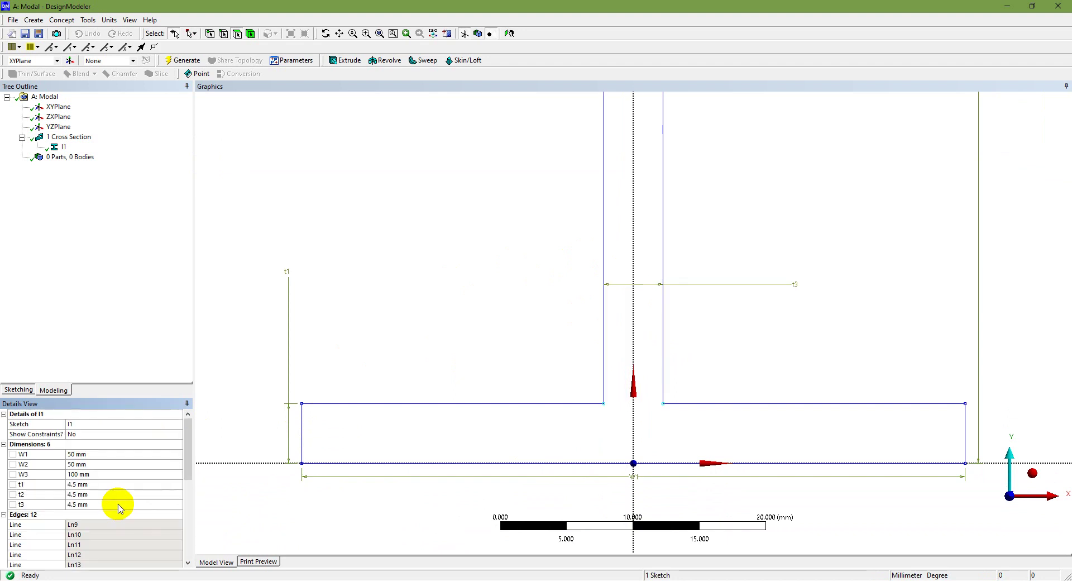
{"action": "left_click", "coordinate": [380, 33]}
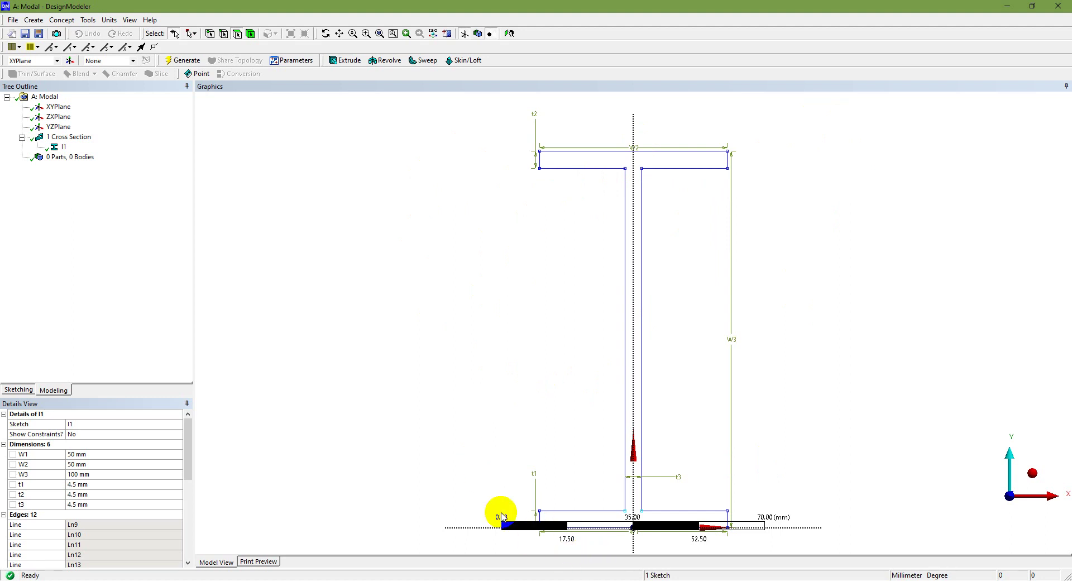
{"action": "left_click", "coordinate": [187, 62]}
{"action": "left_click", "coordinate": [63, 147]}
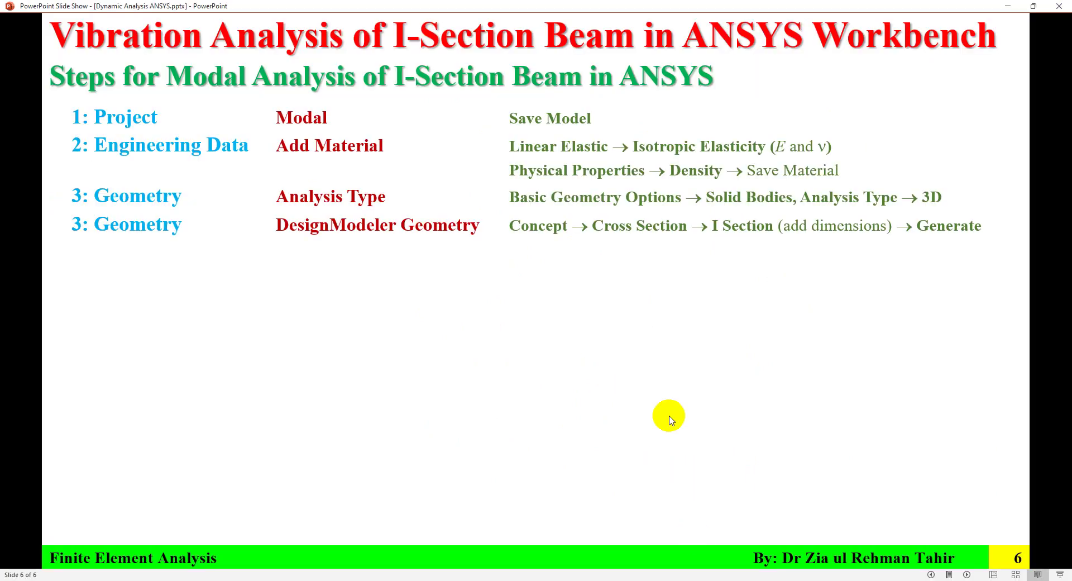
Step: Change the geometry's length unit to metres
{"action": "left_click", "coordinate": [581, 304]}
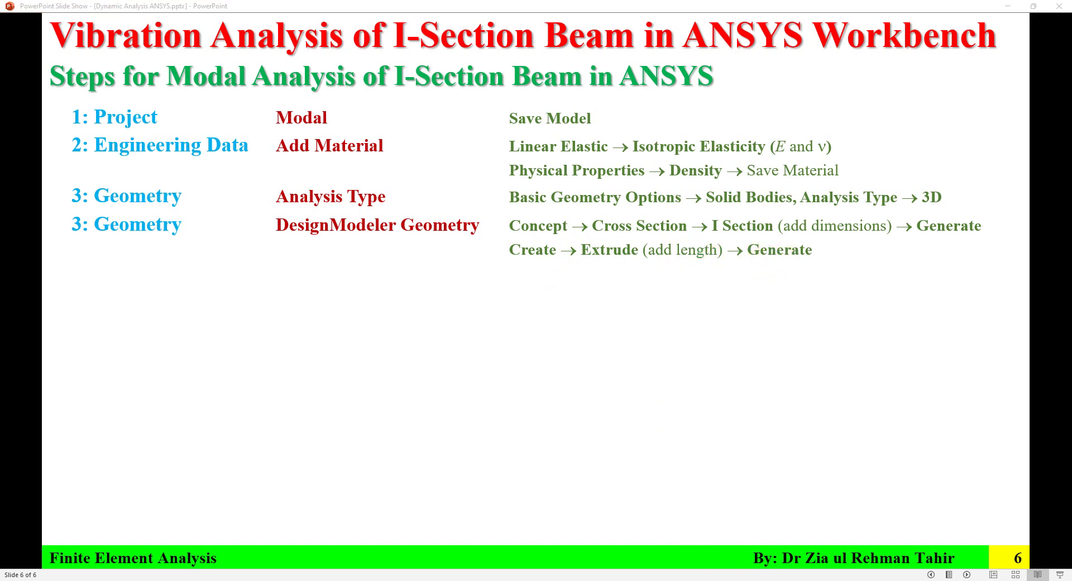
{"action": "key", "text": "alt+Tab"}
{"action": "left_click", "coordinate": [108, 20]}
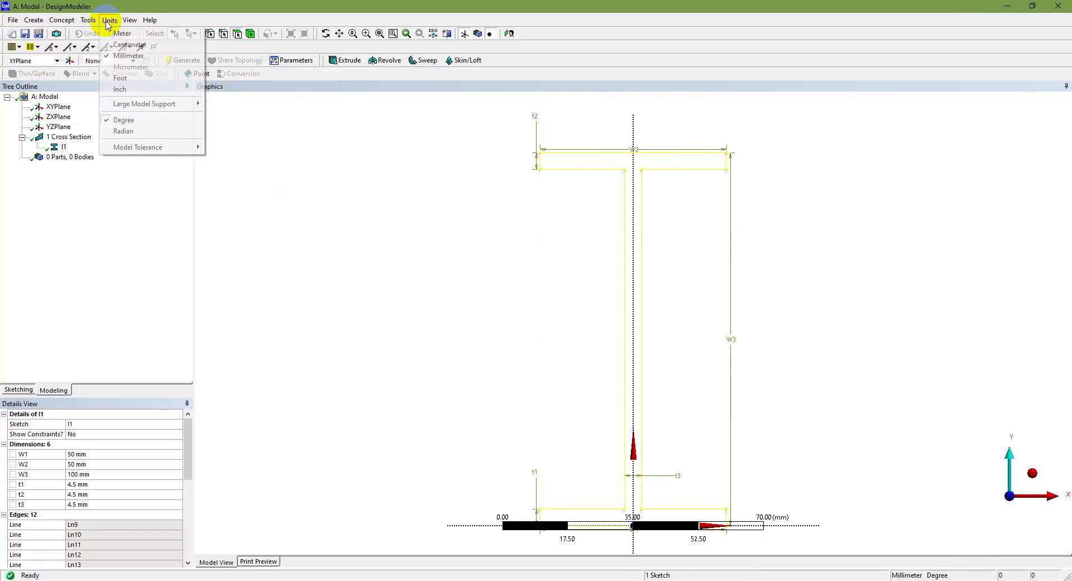
{"action": "left_click", "coordinate": [119, 31]}
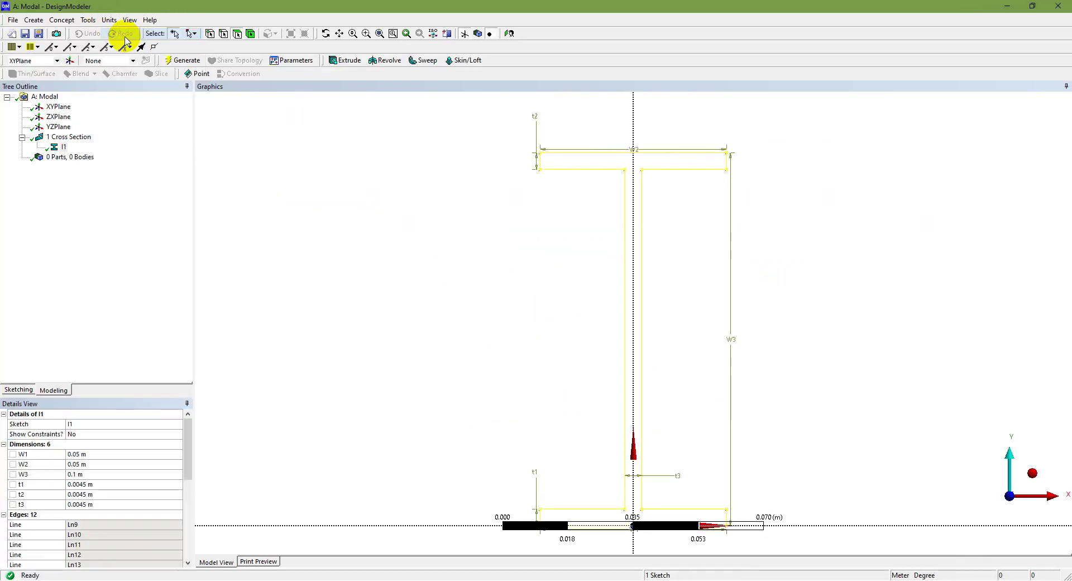
Step: Extrude the I-section cross section to a depth of 4 m and generate the solid beam
{"action": "left_click", "coordinate": [33, 20]}
{"action": "left_click", "coordinate": [46, 43]}
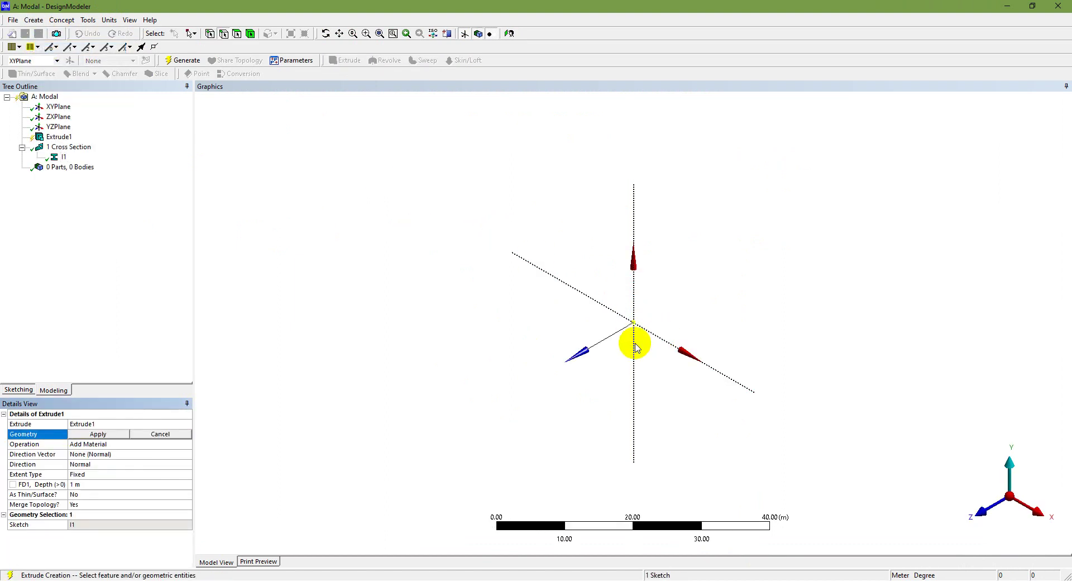
{"action": "scroll", "coordinate": [634, 332], "scroll_direction": "up", "scroll_amount": 10}
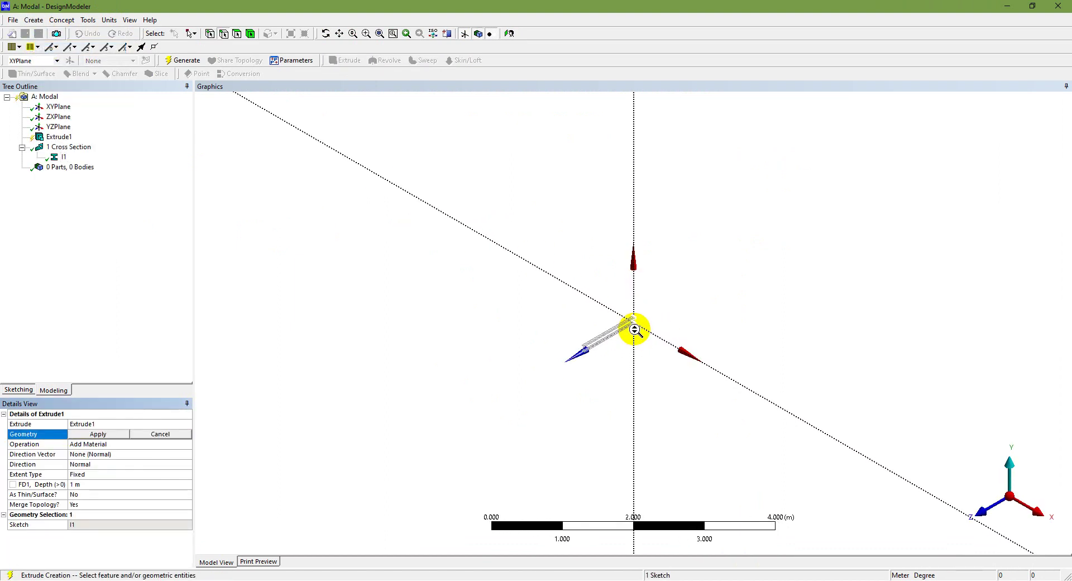
{"action": "left_click", "coordinate": [124, 486]}
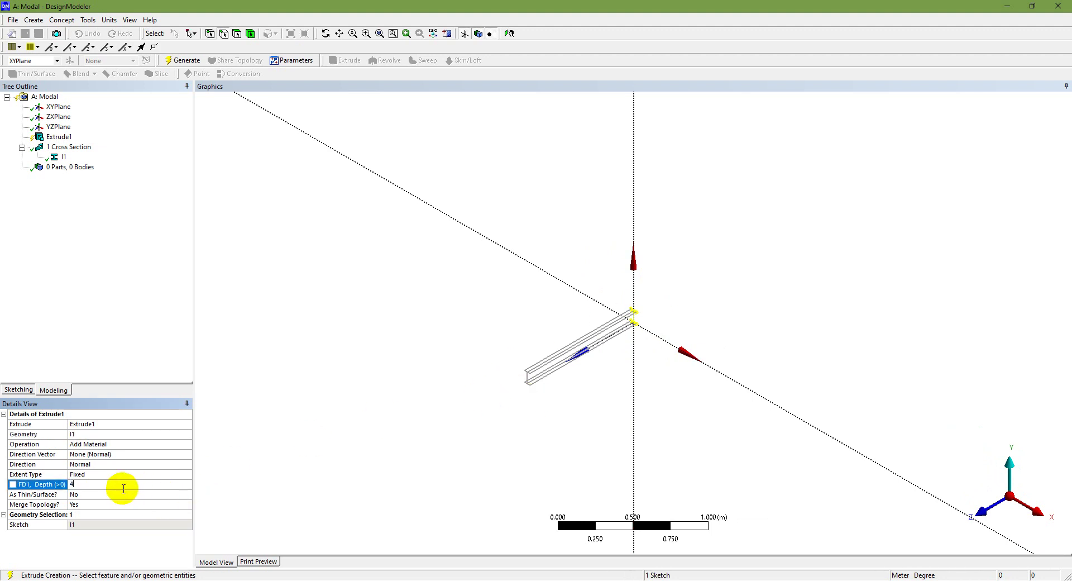
{"action": "key", "text": "Return"}
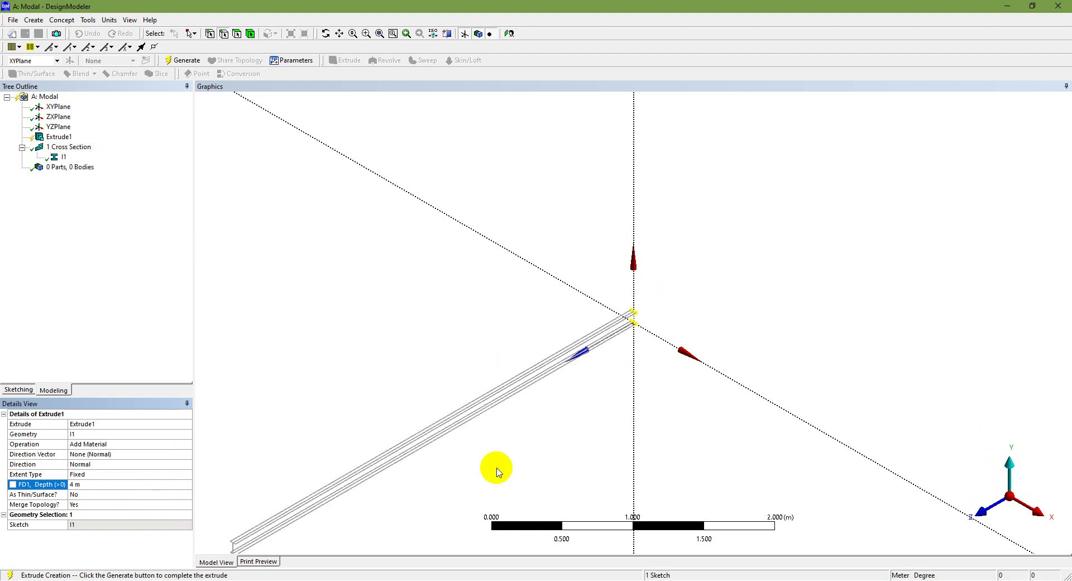
{"action": "scroll", "coordinate": [503, 441], "scroll_direction": "down", "scroll_amount": 3}
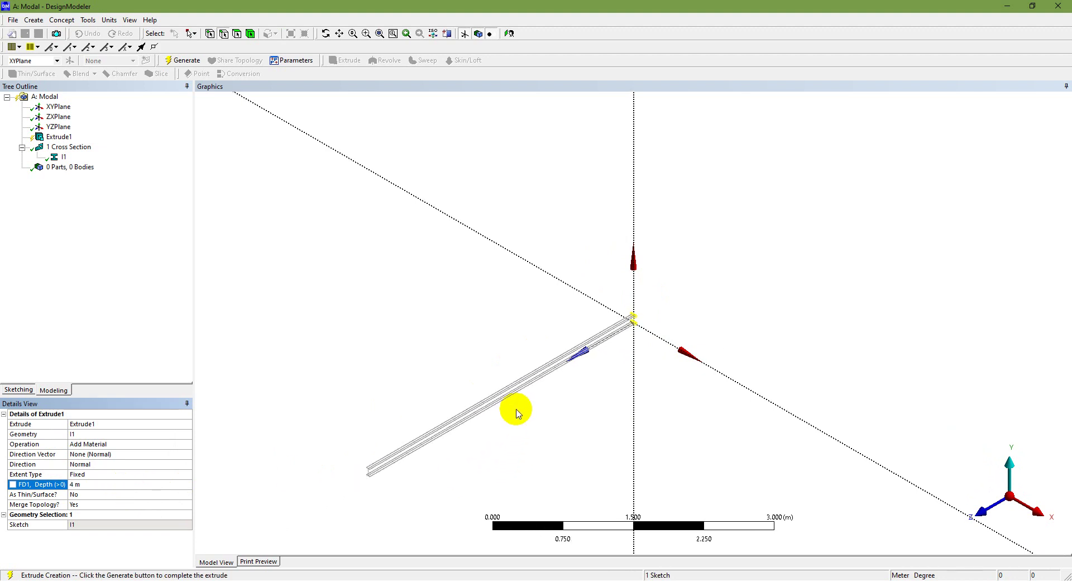
{"action": "left_click", "coordinate": [179, 60]}
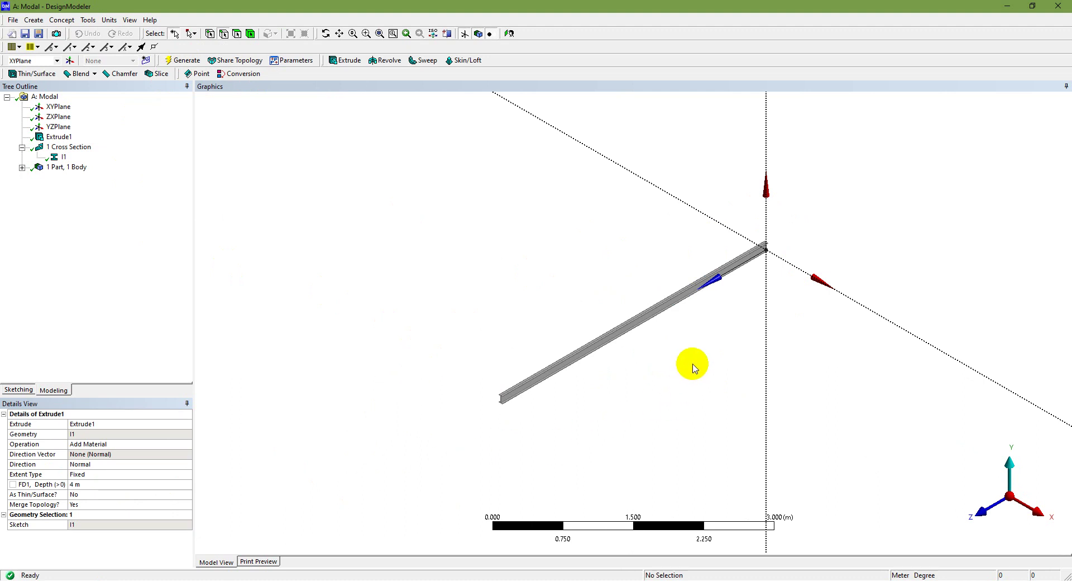
Step: Examine the extruded beam from the side, from its end along the Z axis and in isometric view
{"action": "left_click", "coordinate": [1035, 510]}
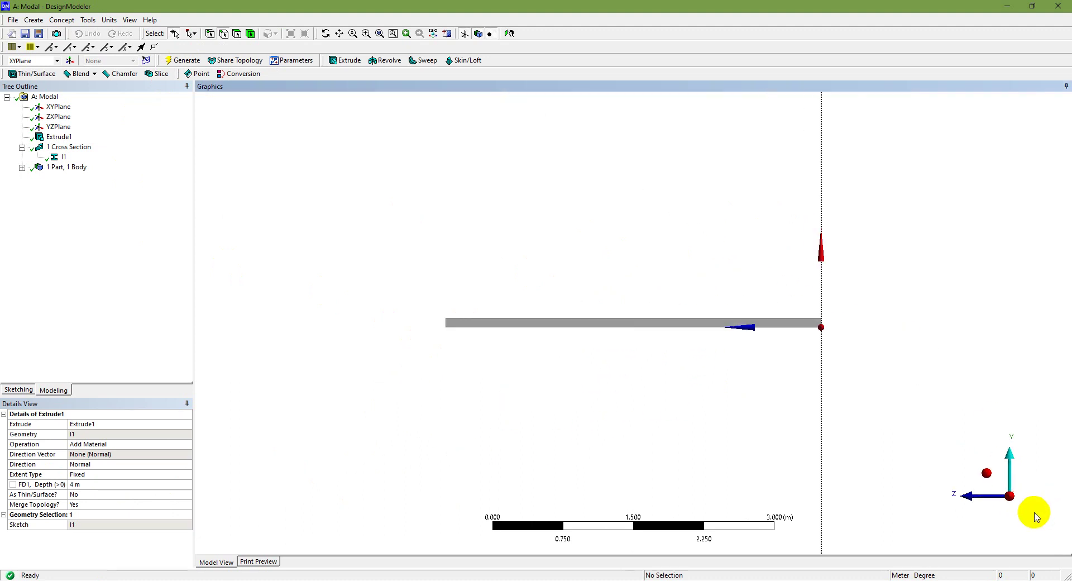
{"action": "scroll", "coordinate": [677, 343], "scroll_direction": "down", "scroll_amount": 2}
{"action": "scroll", "coordinate": [677, 342], "scroll_direction": "up", "scroll_amount": 3}
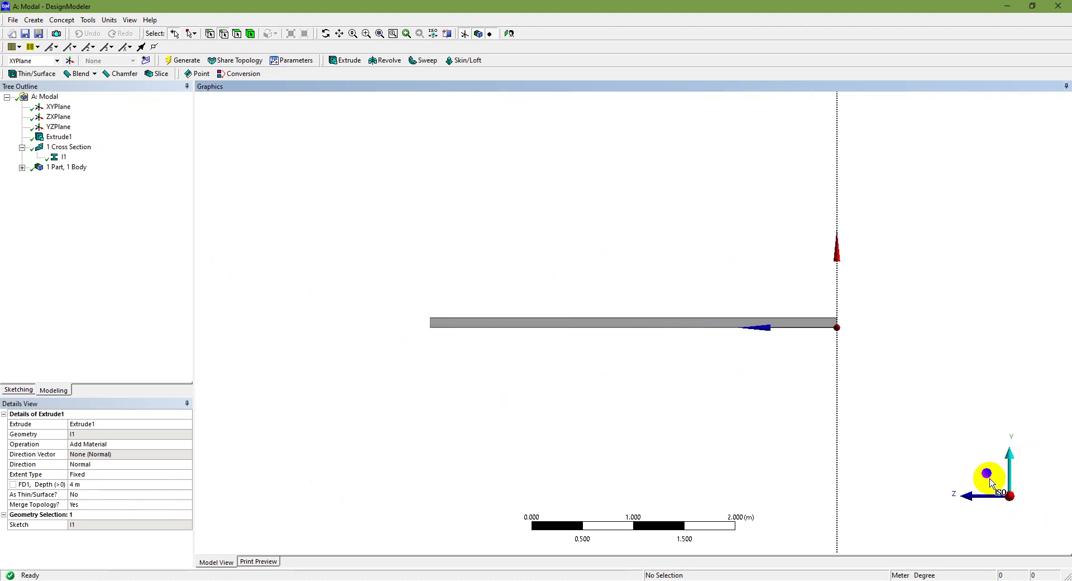
{"action": "left_click", "coordinate": [976, 495]}
{"action": "scroll", "coordinate": [633, 318], "scroll_direction": "up", "scroll_amount": 3}
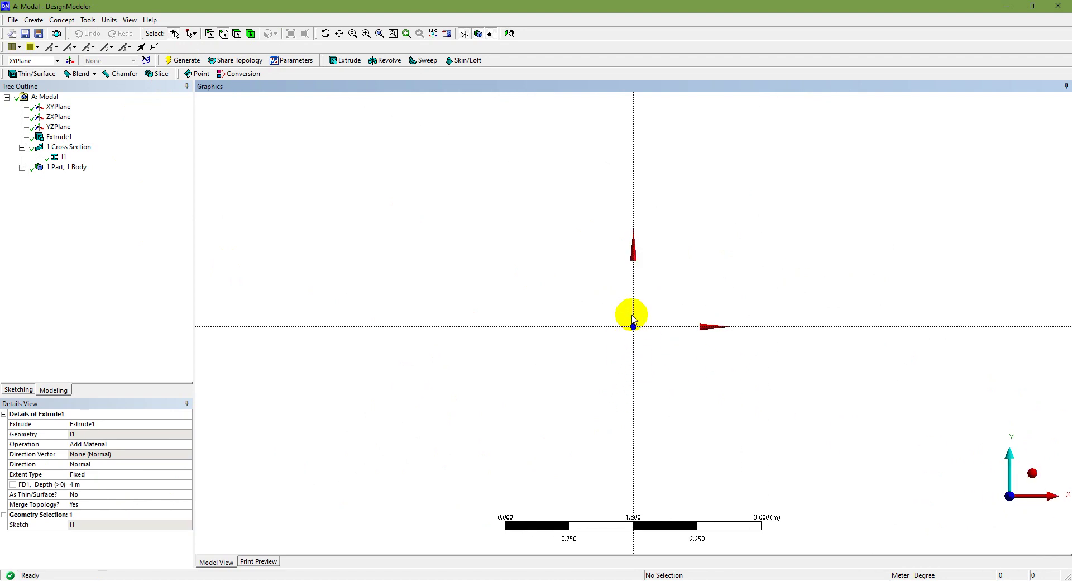
{"action": "scroll", "coordinate": [634, 317], "scroll_direction": "up", "scroll_amount": 3}
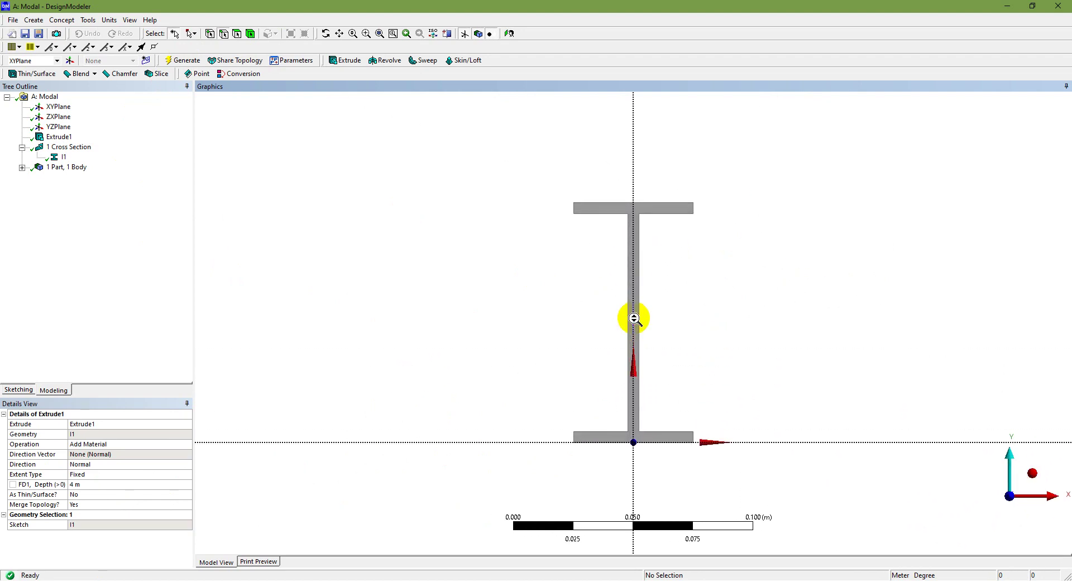
{"action": "left_click", "coordinate": [1034, 473]}
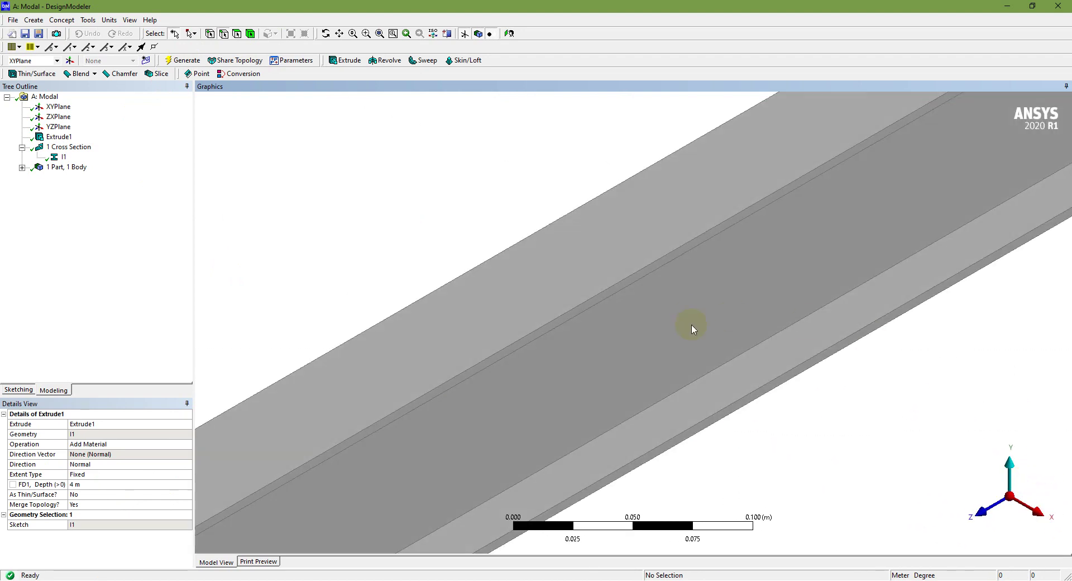
{"action": "left_click", "coordinate": [379, 34]}
{"action": "scroll", "coordinate": [652, 326], "scroll_direction": "up", "scroll_amount": 10}
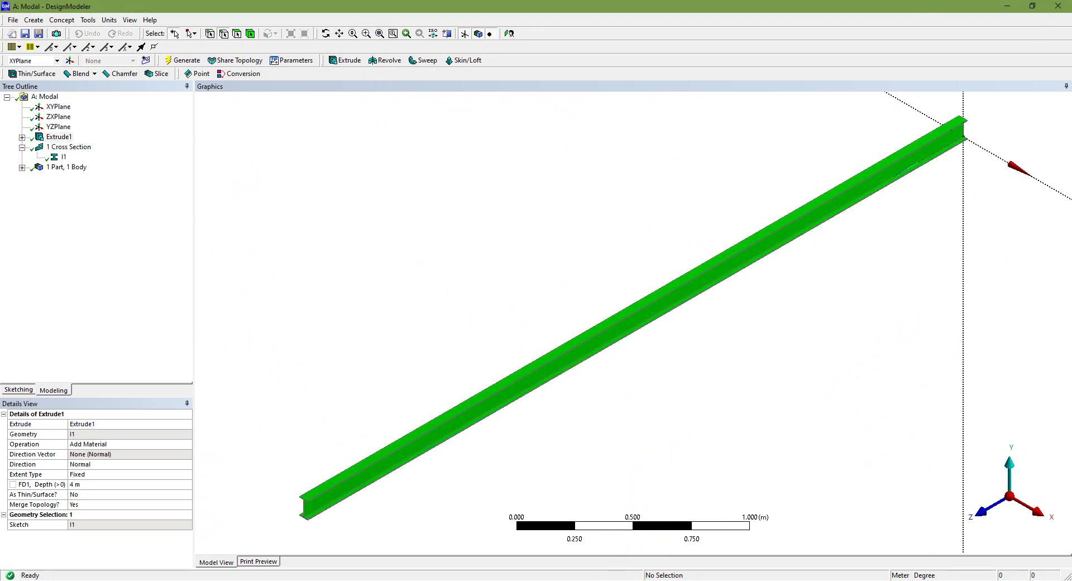
Step: Switch to Workbench and open the modal system's Model cell in Mechanical
{"action": "key", "text": "alt+Tab"}
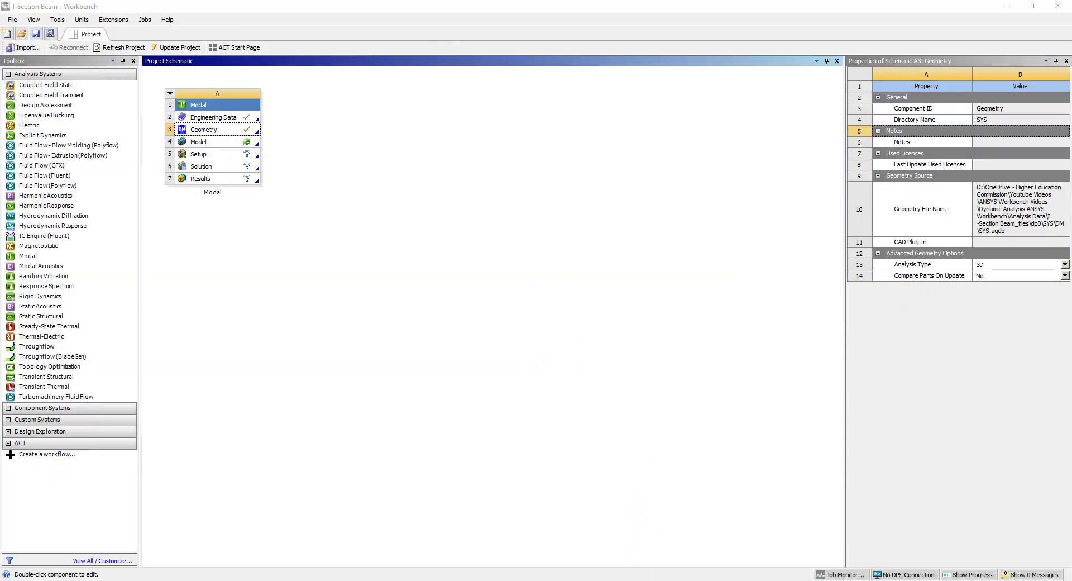
{"action": "key", "text": "alt+Tab"}
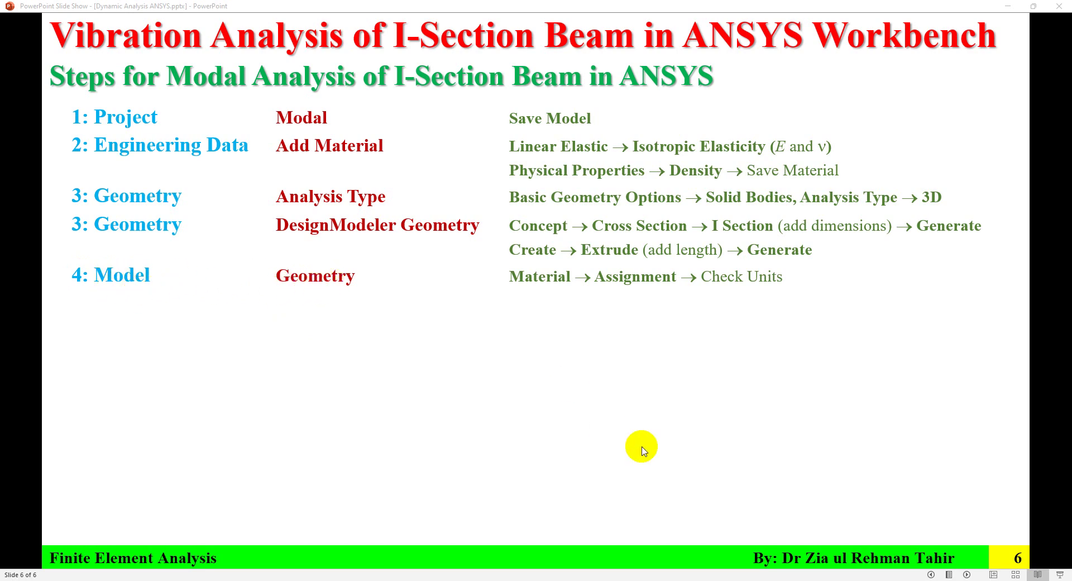
{"action": "key", "text": "alt+Tab"}
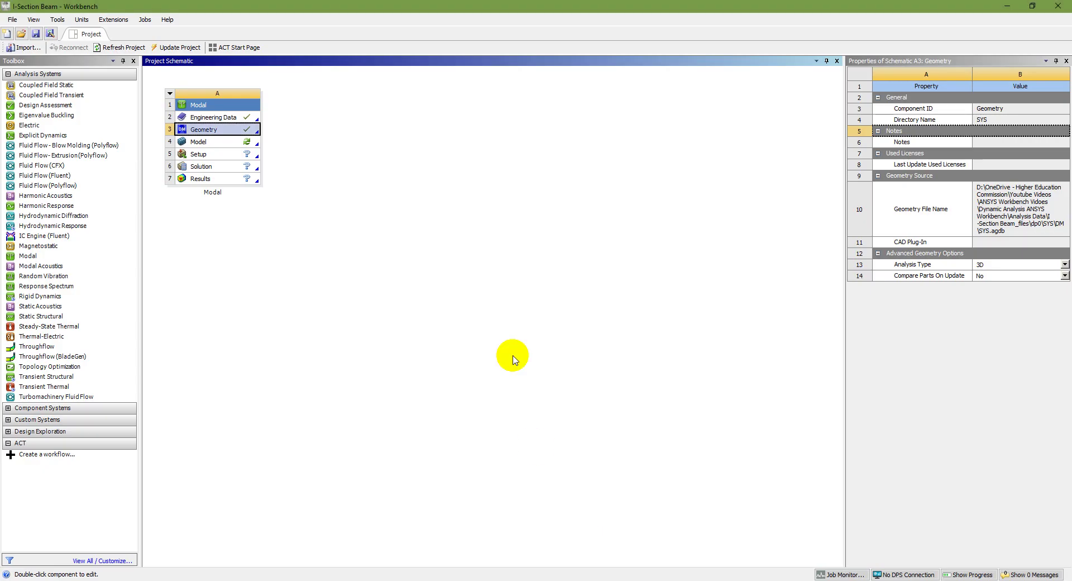
{"action": "left_click", "coordinate": [213, 142]}
{"action": "double_click", "coordinate": [217, 146]}
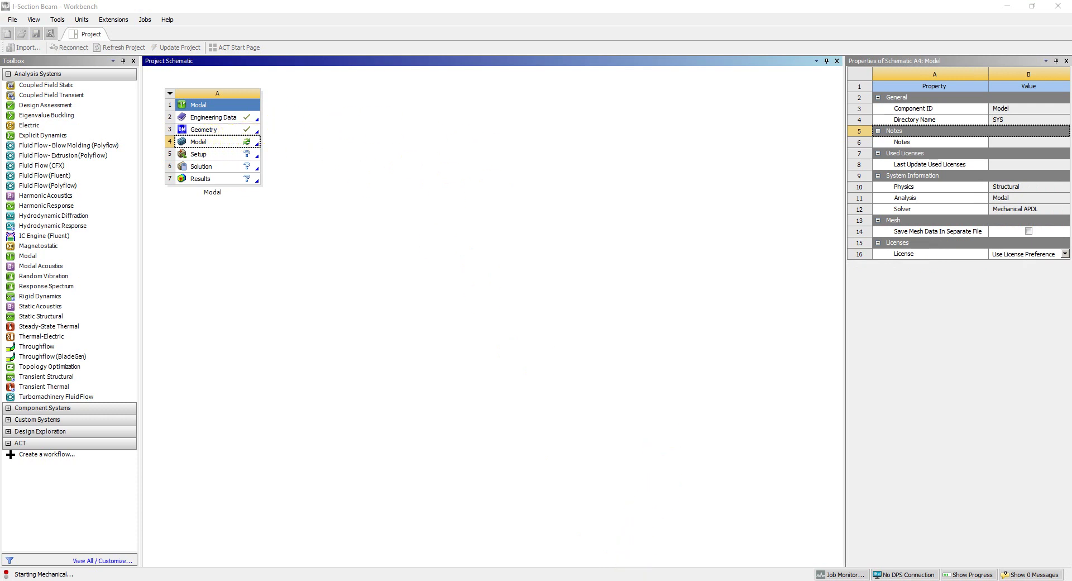
{"action": "key", "text": "alt+Tab"}
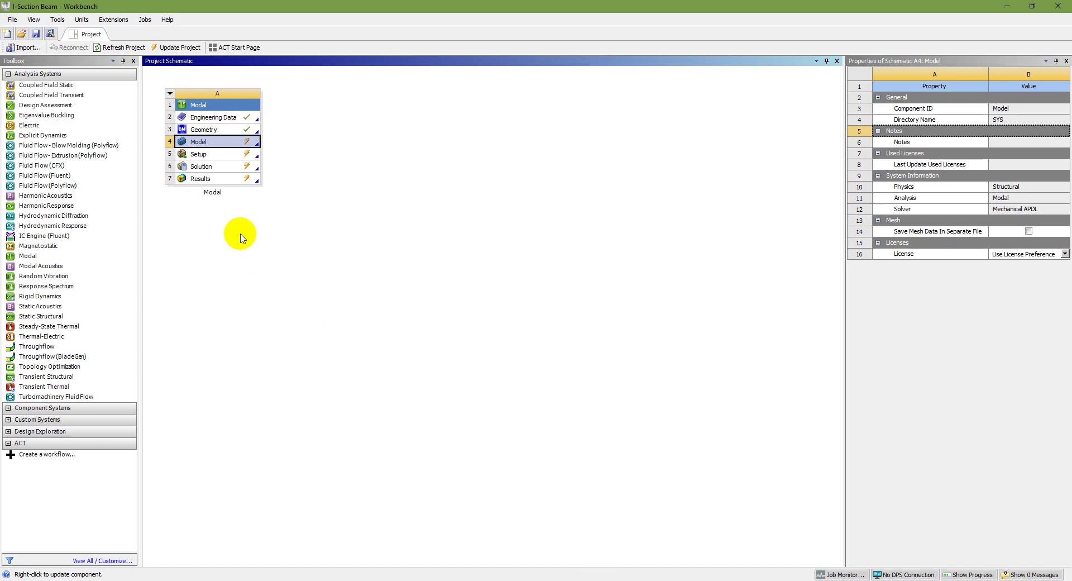
{"action": "key", "text": "alt+Tab"}
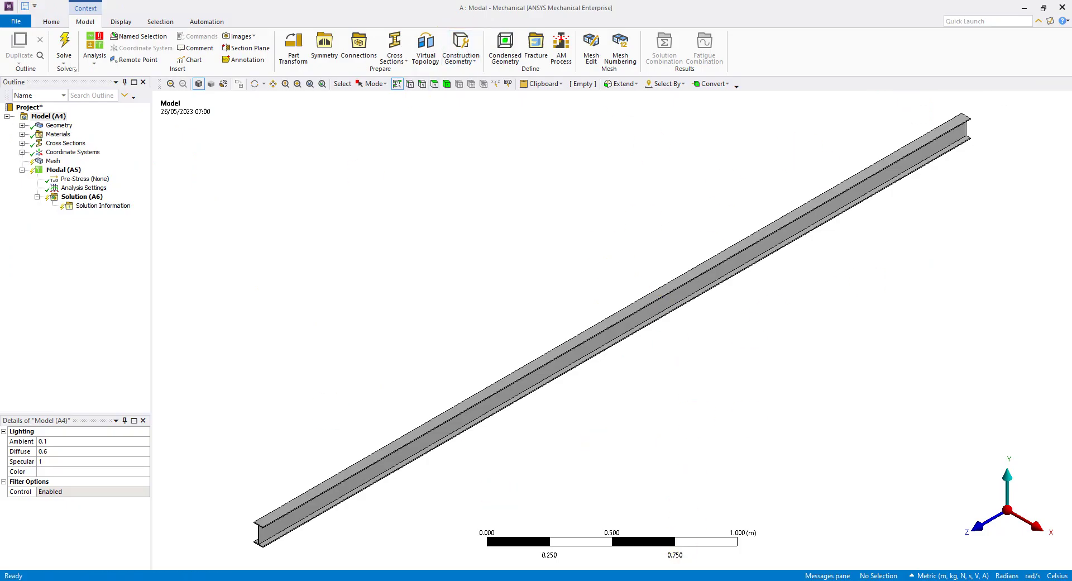
{"action": "key", "text": "alt+Tab"}
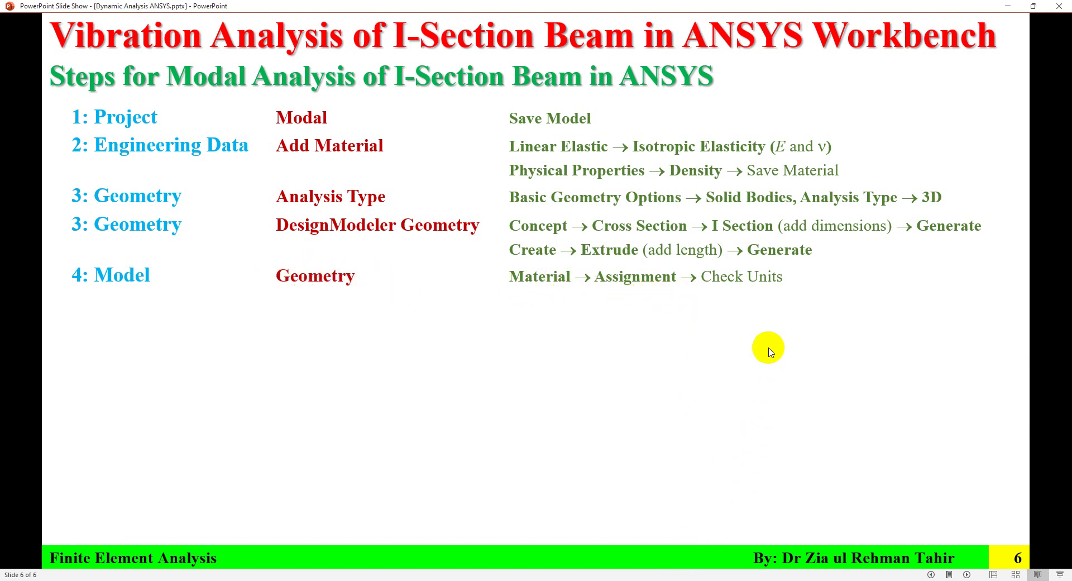
{"action": "key", "text": "alt+Tab"}
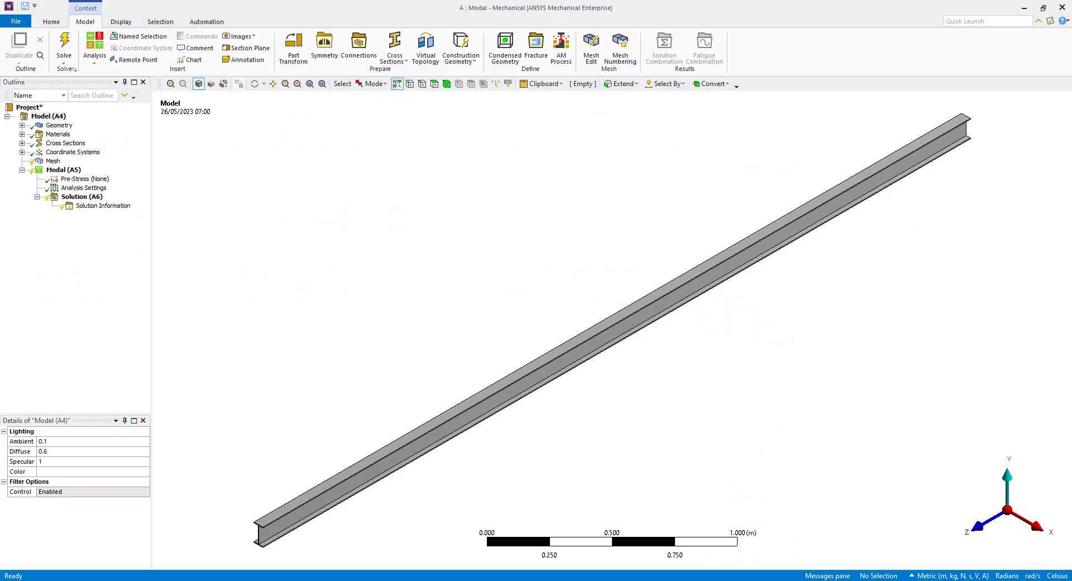
Step: Assign the Steel material to the Solid body under the model's Geometry
{"action": "left_click", "coordinate": [22, 125]}
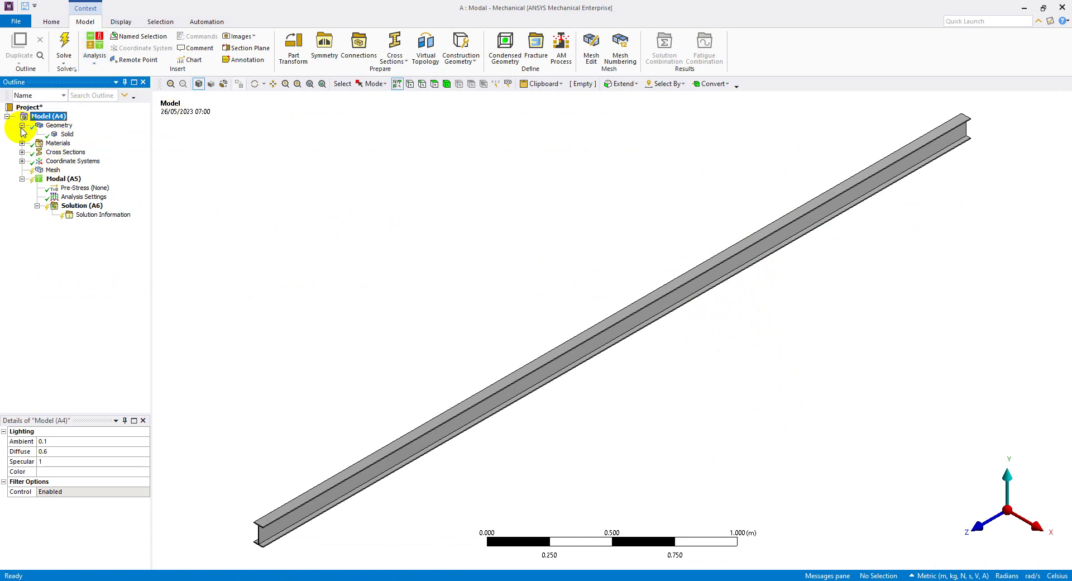
{"action": "left_click", "coordinate": [67, 134]}
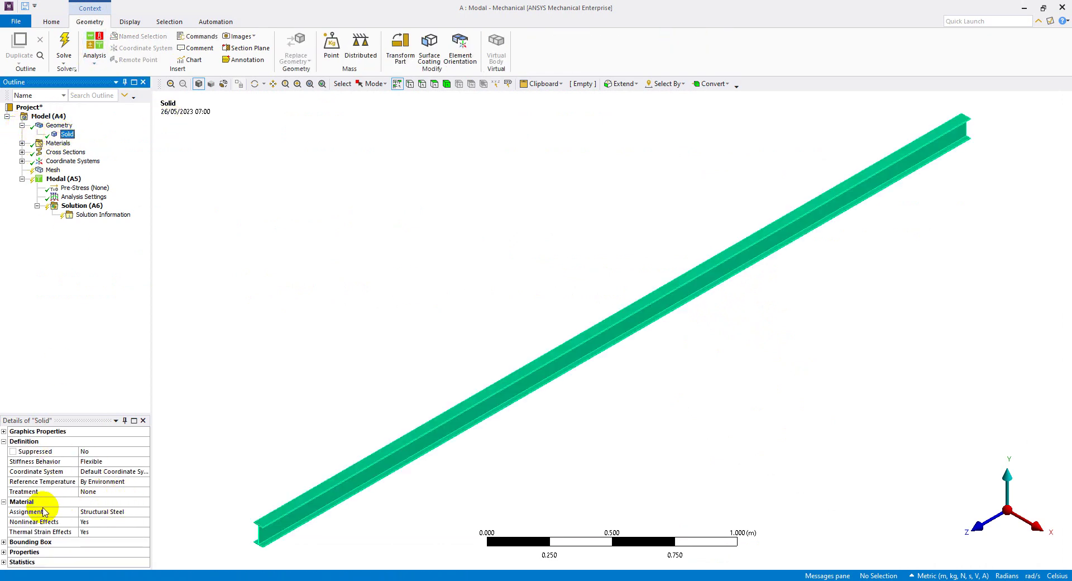
{"action": "left_click", "coordinate": [115, 515]}
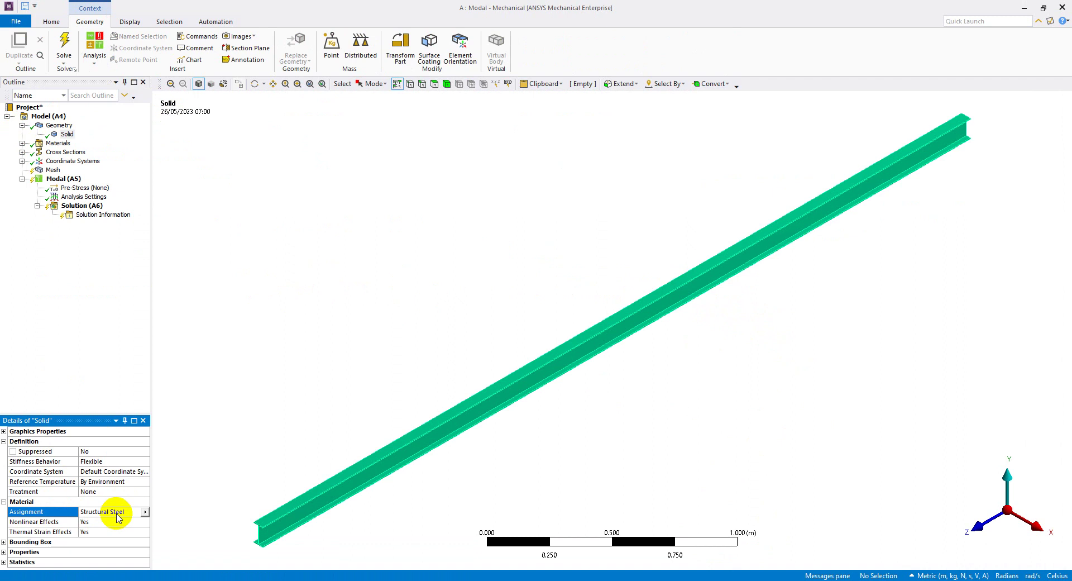
{"action": "left_click", "coordinate": [145, 512]}
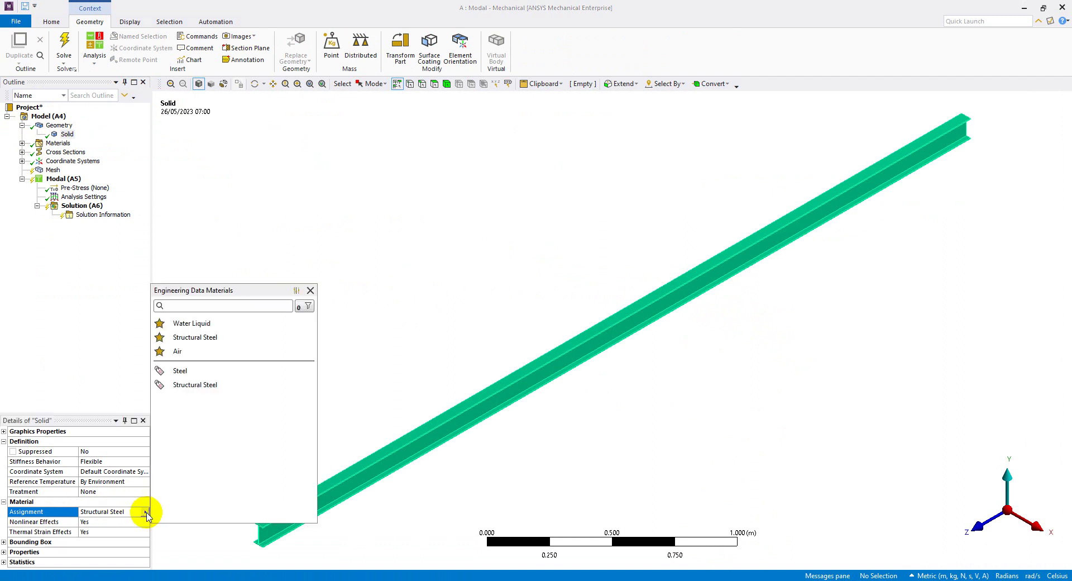
{"action": "left_click", "coordinate": [192, 370]}
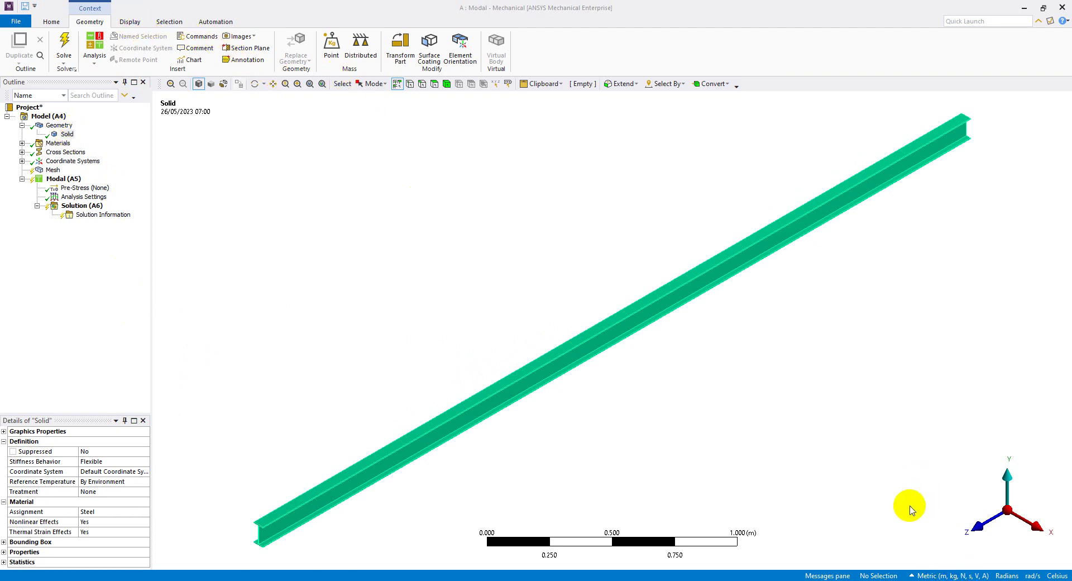
Step: Set the unit system to Metric (m, kg, N, s, V, A)
{"action": "left_click", "coordinate": [964, 575]}
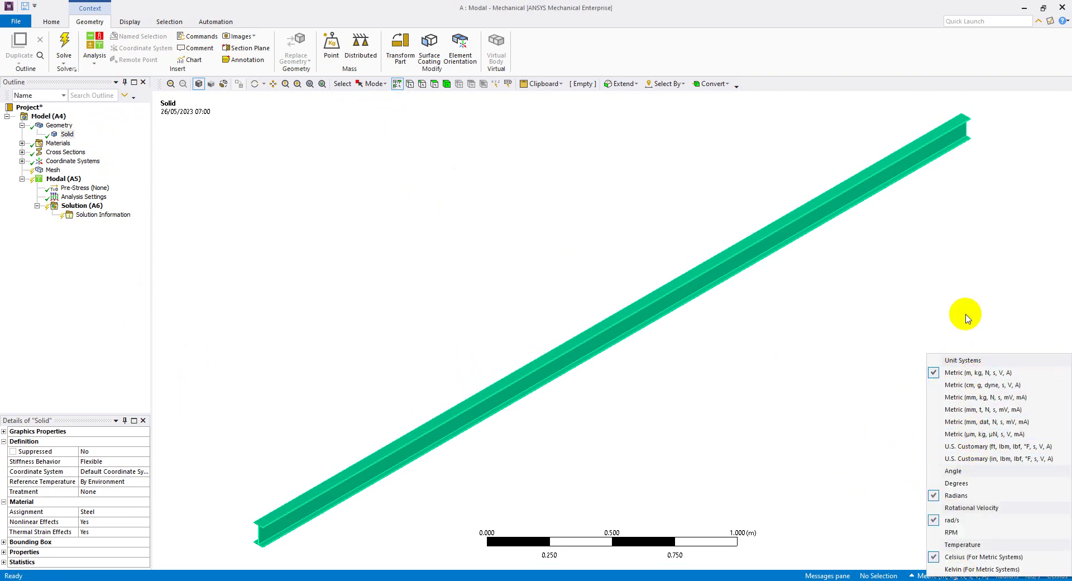
{"action": "left_click", "coordinate": [51, 21]}
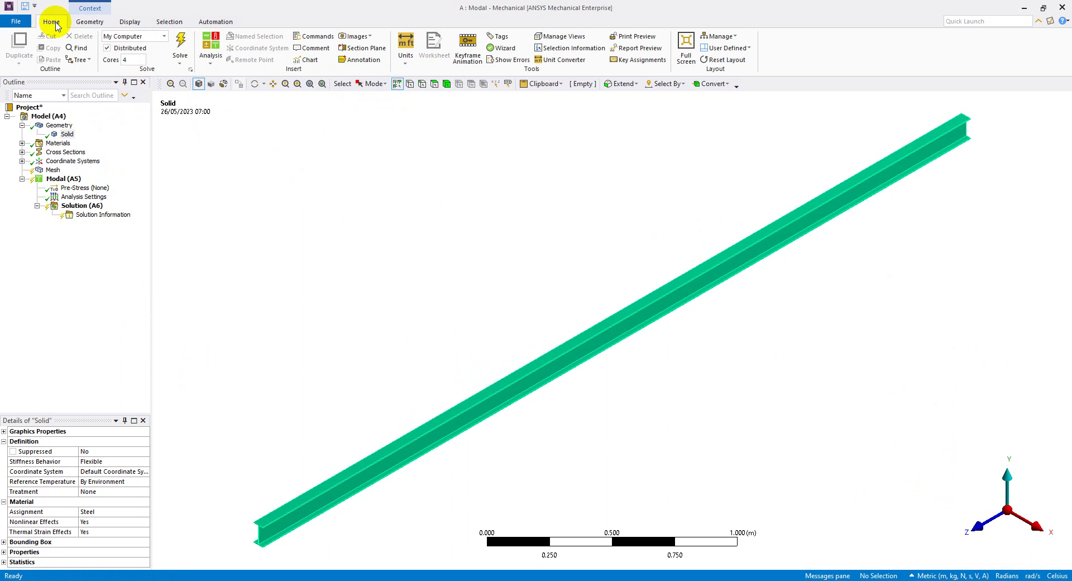
{"action": "left_click", "coordinate": [404, 56]}
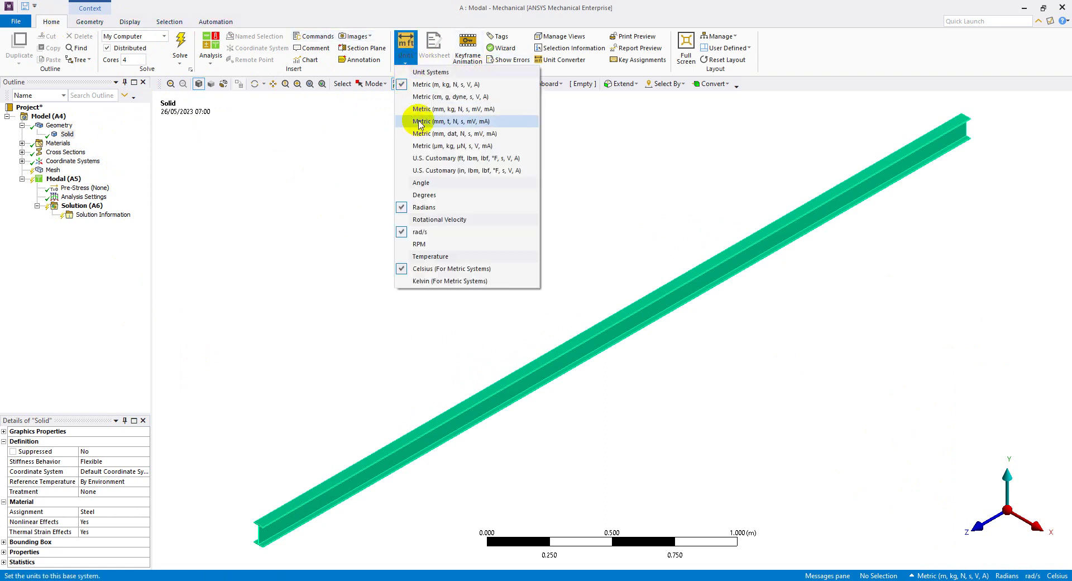
{"action": "left_click", "coordinate": [436, 88]}
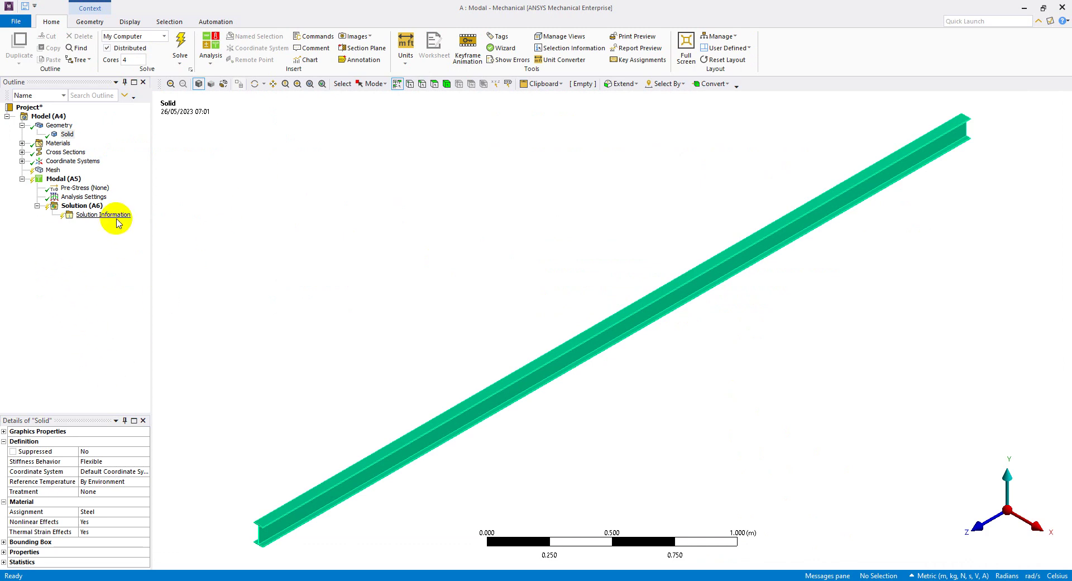
Step: Set the mesh element size to 5e-3 m and generate the beam's mesh
{"action": "left_click", "coordinate": [53, 170]}
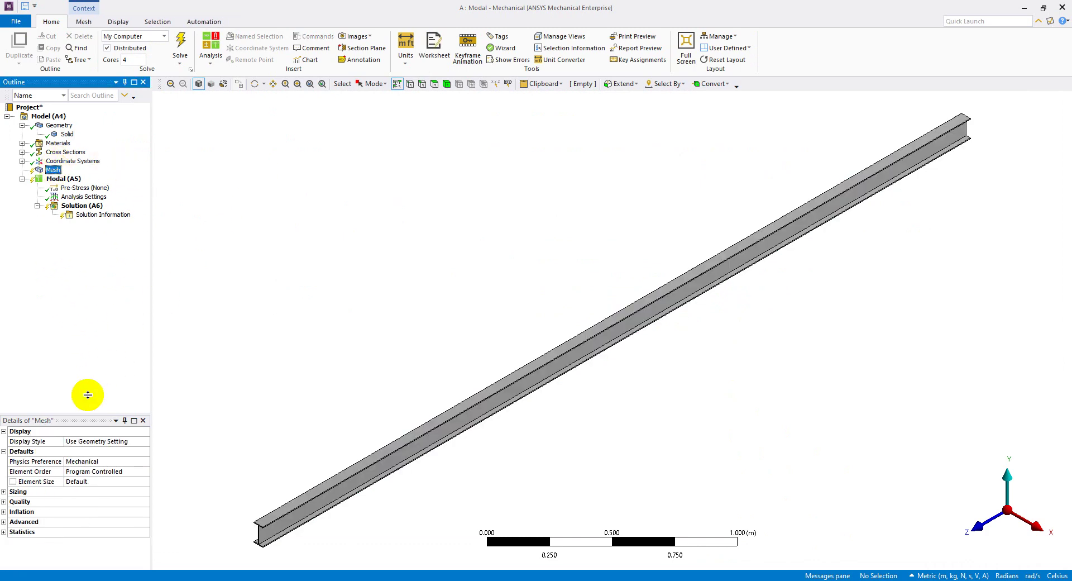
{"action": "left_click", "coordinate": [98, 480]}
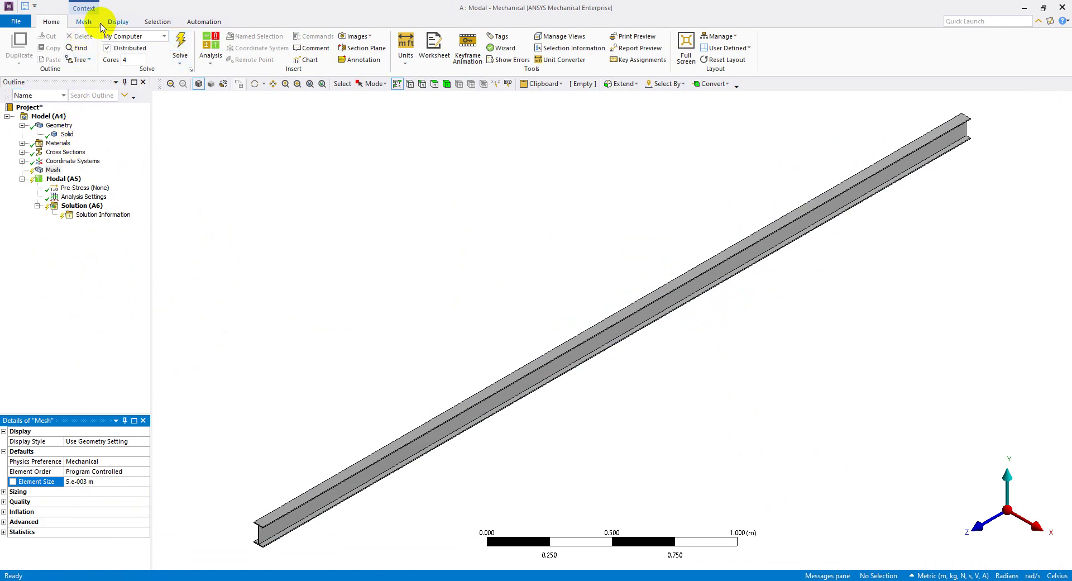
{"action": "left_click", "coordinate": [84, 22]}
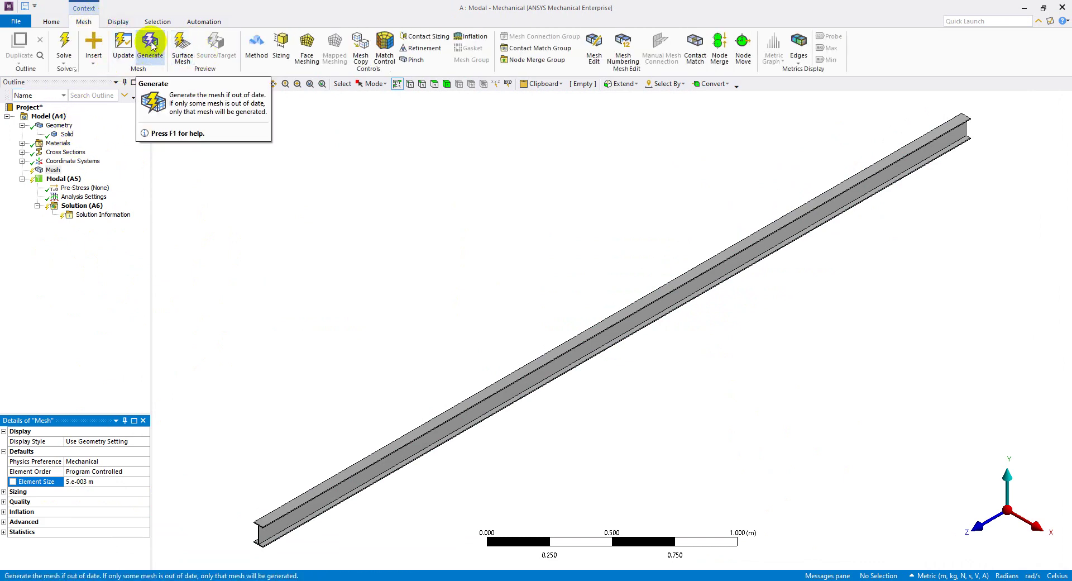
{"action": "left_click", "coordinate": [150, 54]}
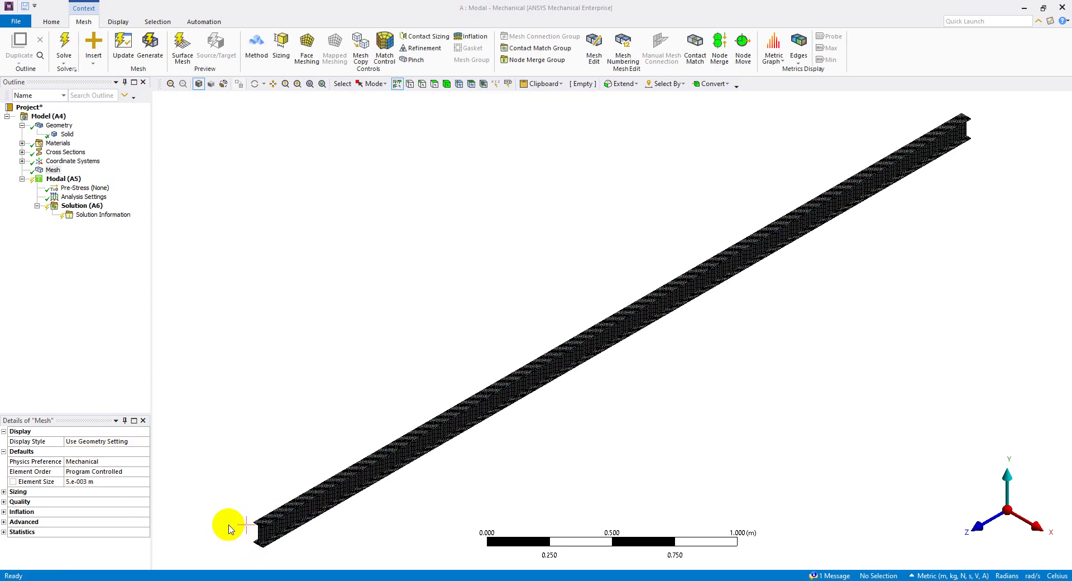
Step: Examine the mesh closely on the flanges and web at the beam's near end
{"action": "left_click", "coordinate": [297, 84]}
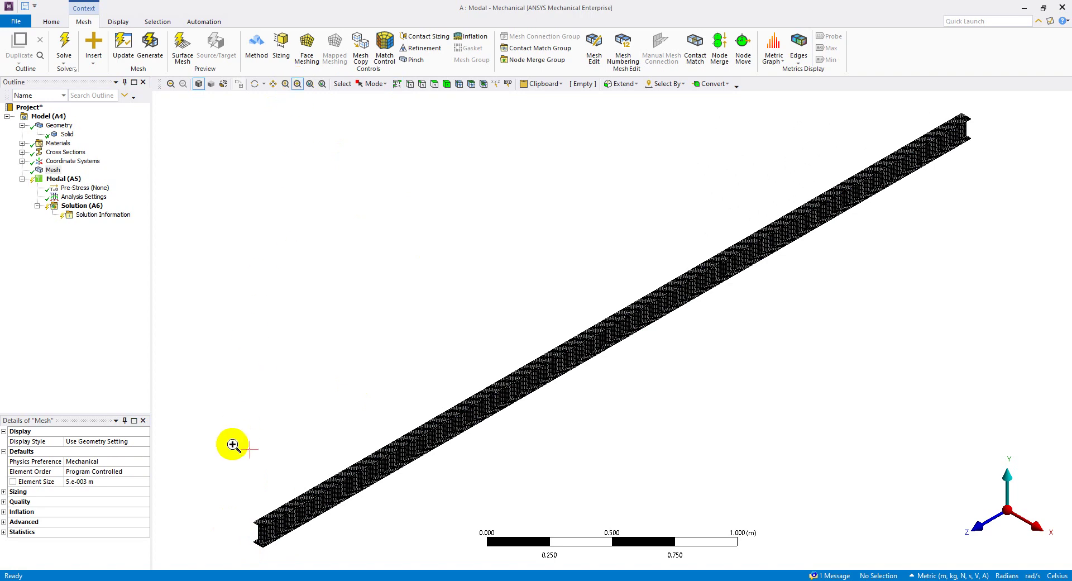
{"action": "left_click_drag", "start_coordinate": [240, 493], "coordinate": [295, 563]}
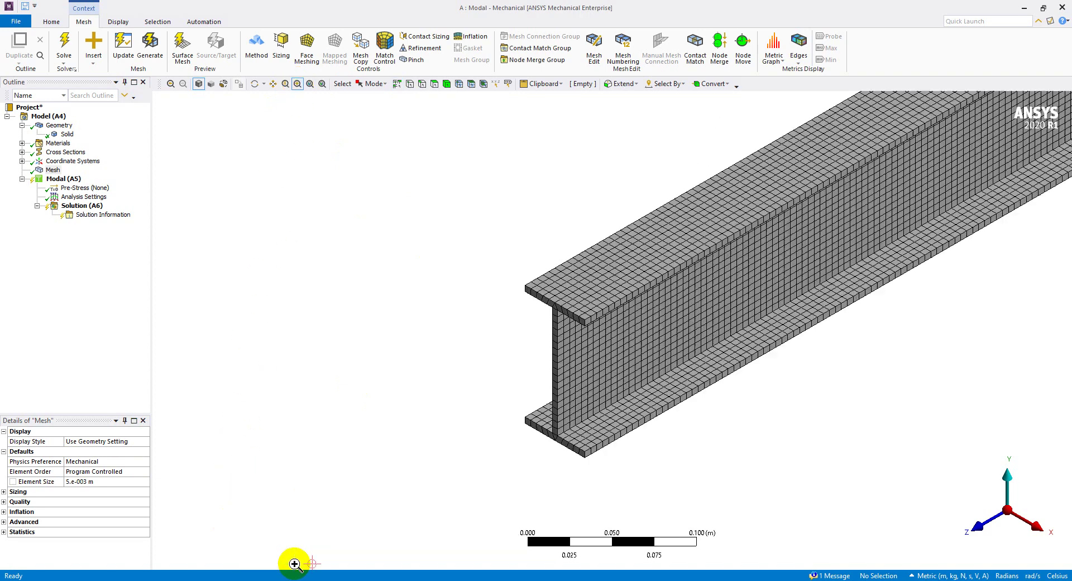
{"action": "left_click_drag", "start_coordinate": [516, 263], "coordinate": [651, 463]}
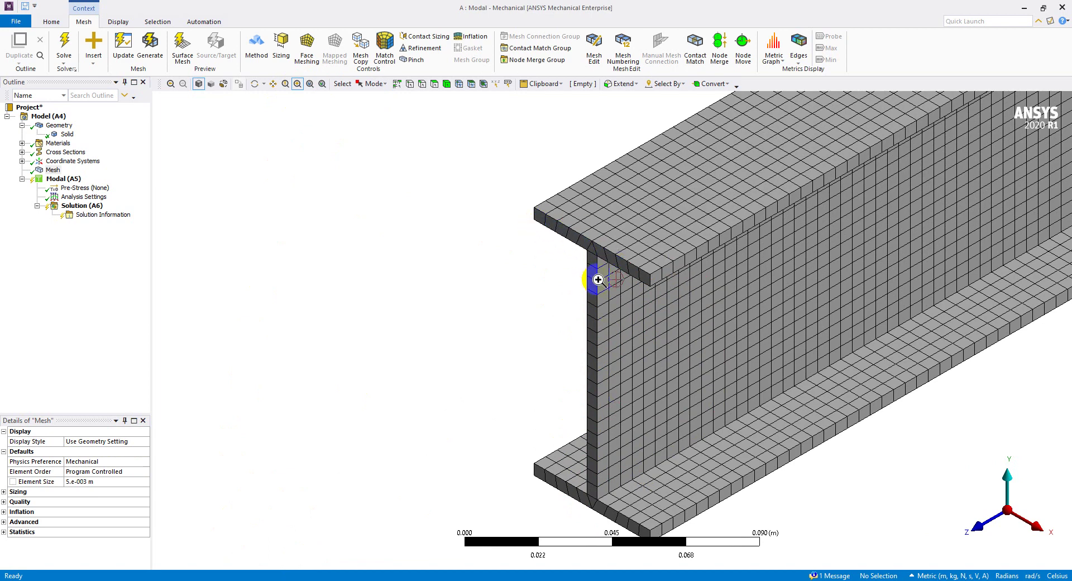
{"action": "left_click", "coordinate": [580, 433]}
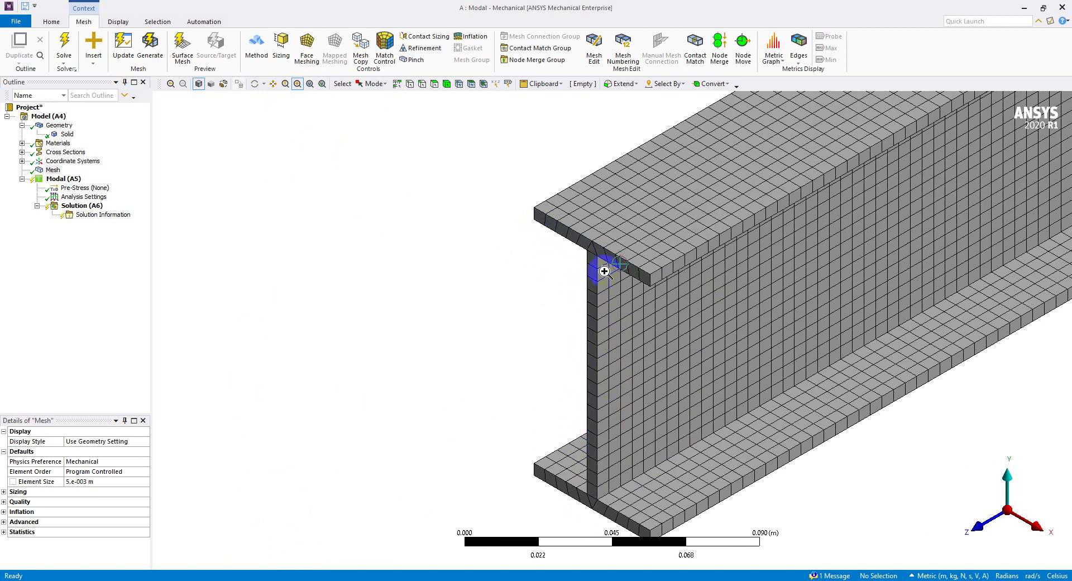
{"action": "left_click", "coordinate": [590, 350]}
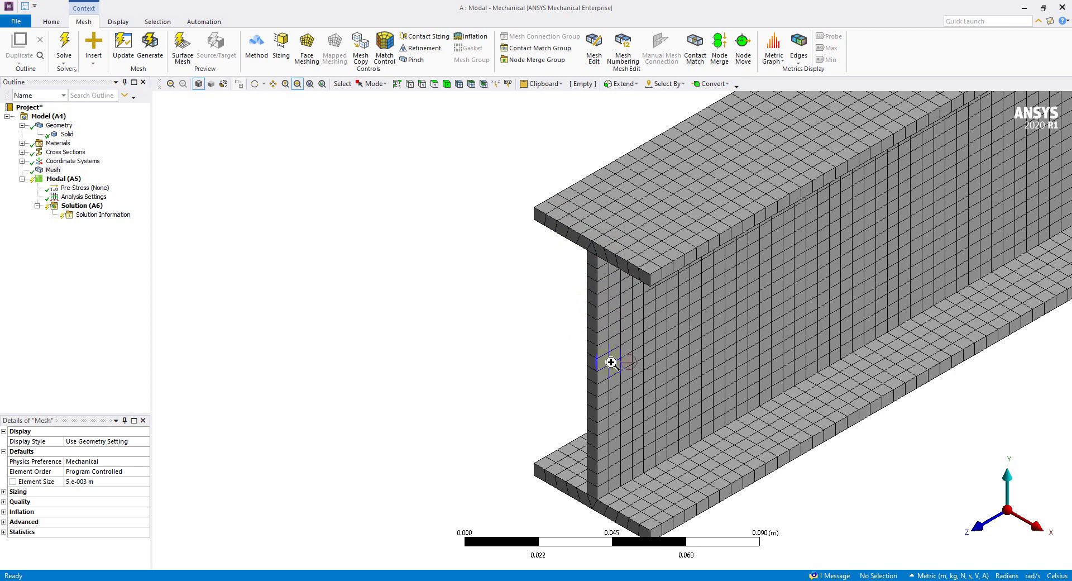
{"action": "scroll", "coordinate": [611, 363], "scroll_direction": "up", "scroll_amount": 3}
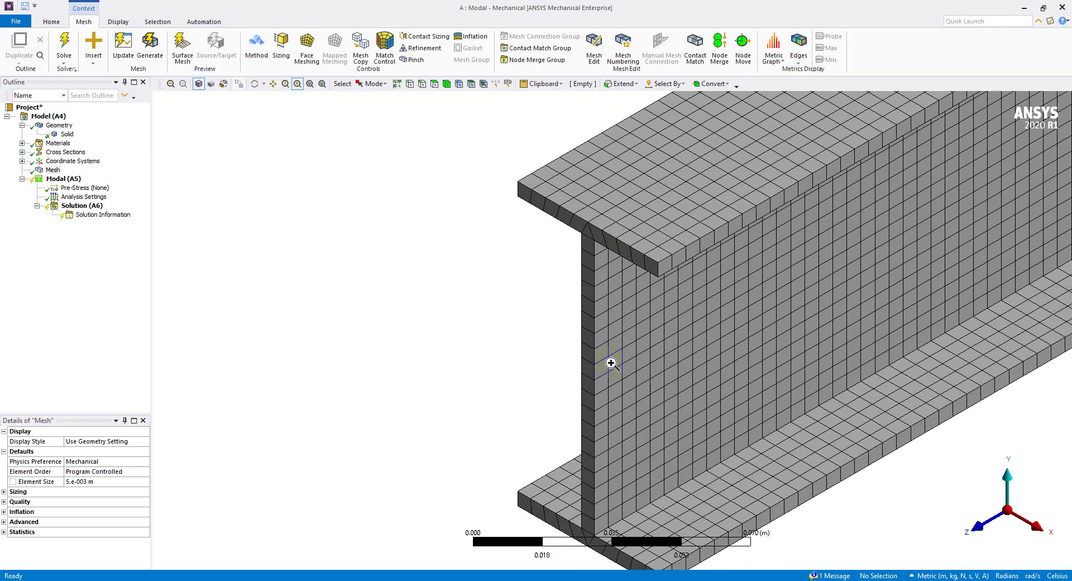
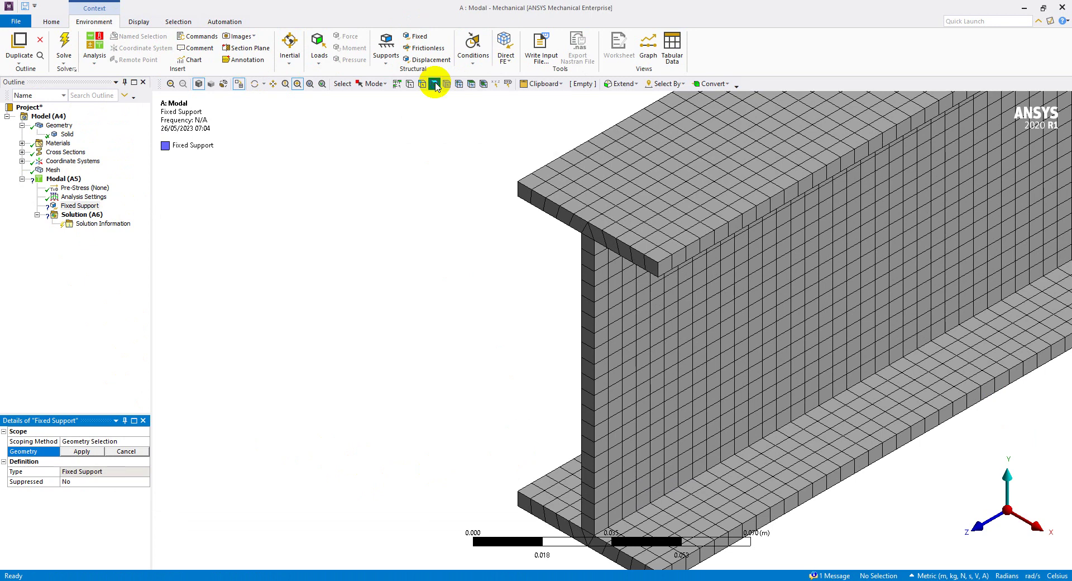
Step: Scope the fixed support to the I-shaped face at the beam's near end and rename it Fixed Support 1
{"action": "left_click", "coordinate": [583, 235]}
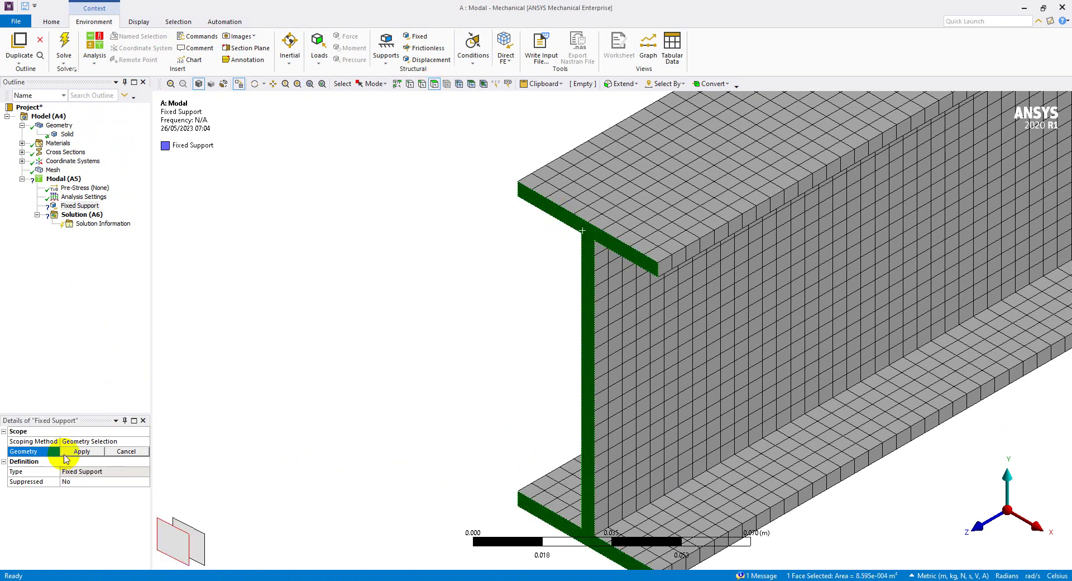
{"action": "left_click", "coordinate": [83, 451]}
{"action": "left_click", "coordinate": [95, 206]}
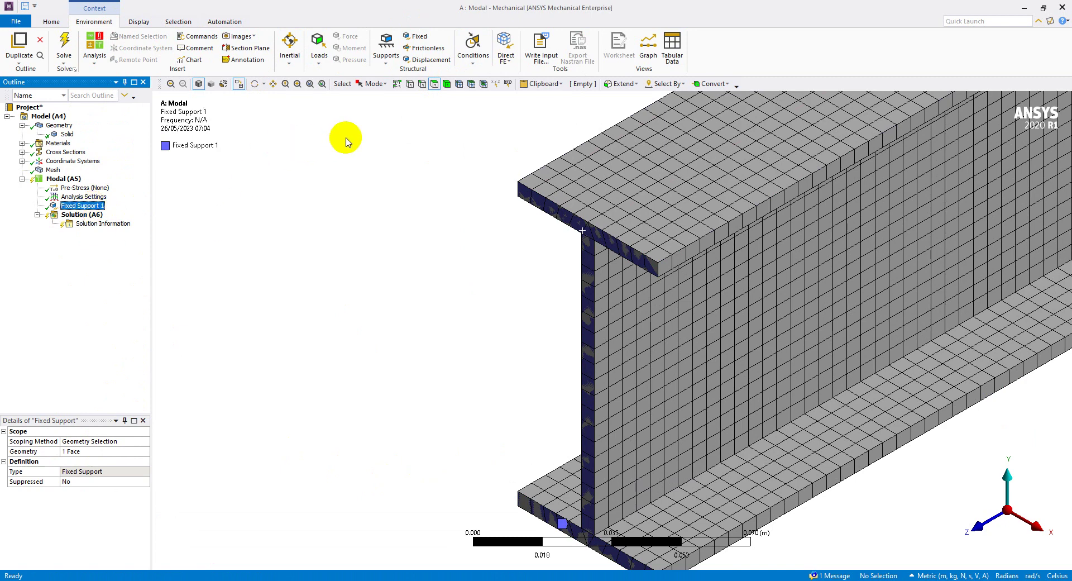
Step: Insert another fixed support in the modal analysis and rename it Fixed Support 2
{"action": "left_click", "coordinate": [416, 36]}
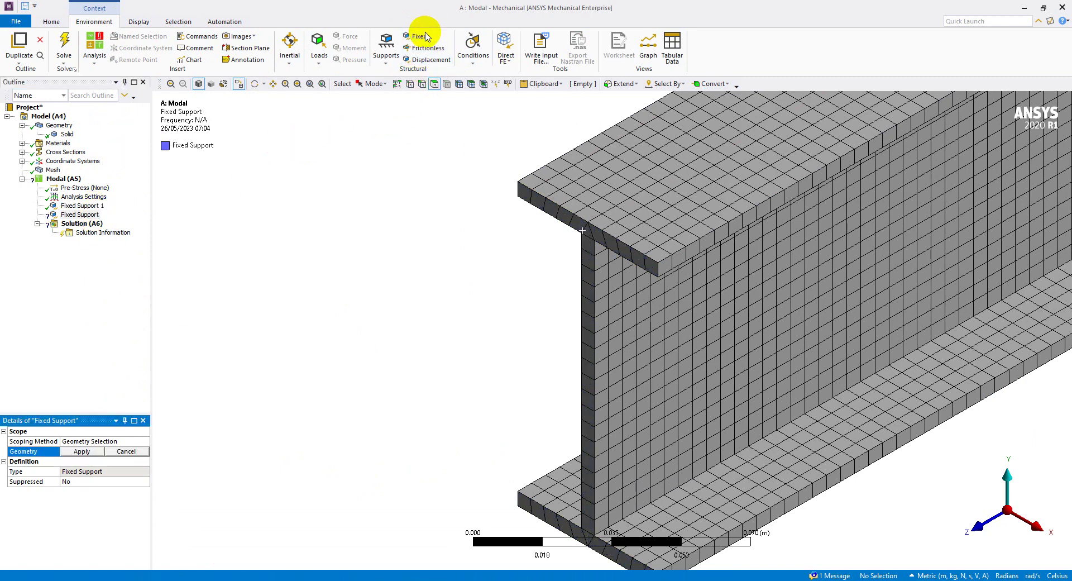
{"action": "left_click", "coordinate": [82, 217]}
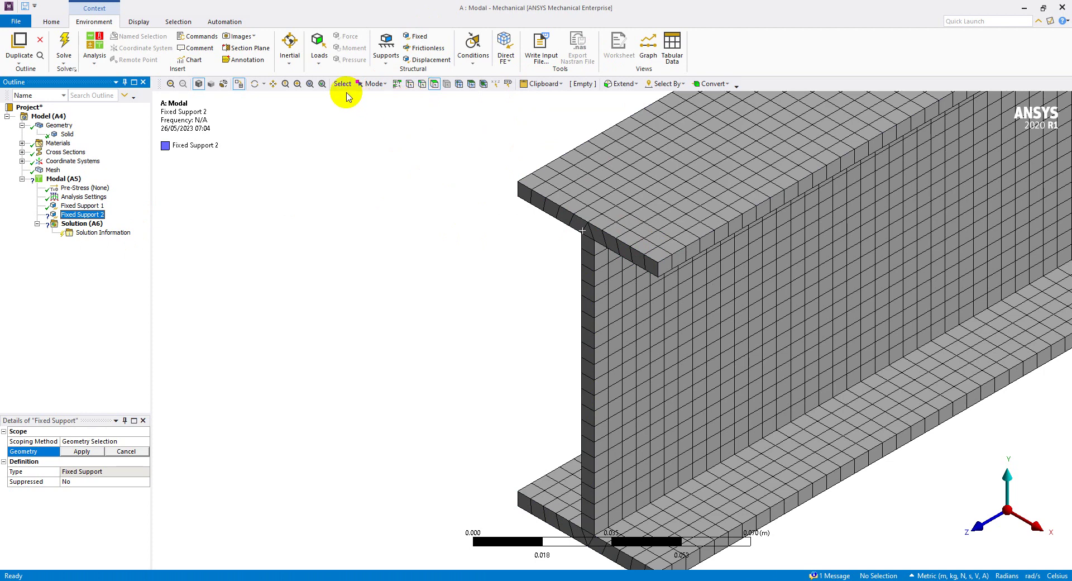
Step: Scope Fixed Support 2 to the I-shaped face at the beam's far end and return to the isometric view of the whole beam
{"action": "left_click", "coordinate": [309, 84]}
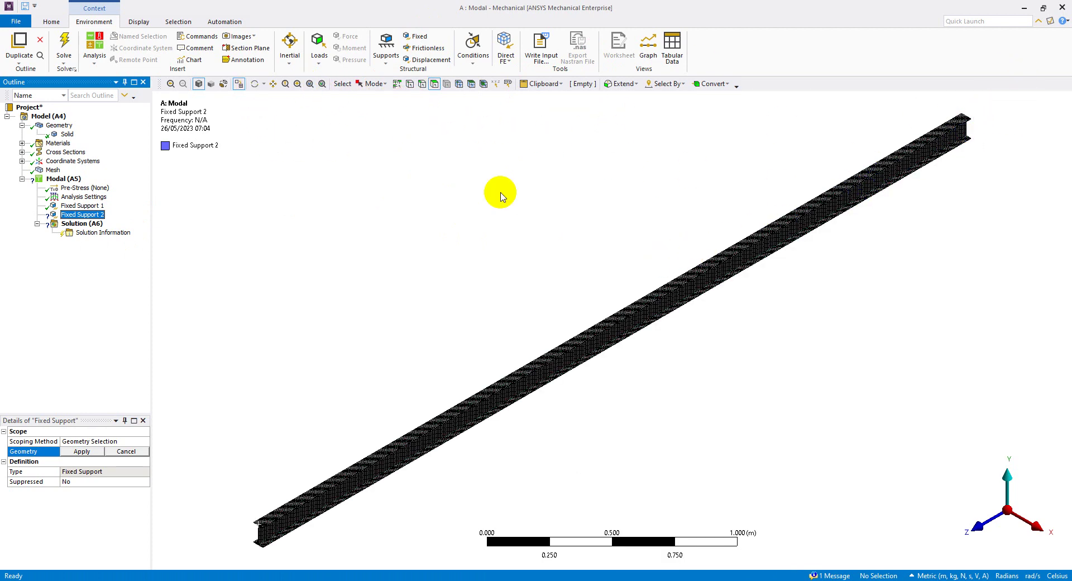
{"action": "left_click", "coordinate": [260, 85]}
{"action": "left_click_drag", "start_coordinate": [990, 124], "coordinate": [912, 234]}
{"action": "scroll", "coordinate": [949, 218], "scroll_direction": "up", "scroll_amount": 3}
{"action": "scroll", "coordinate": [927, 199], "scroll_direction": "down", "scroll_amount": 2}
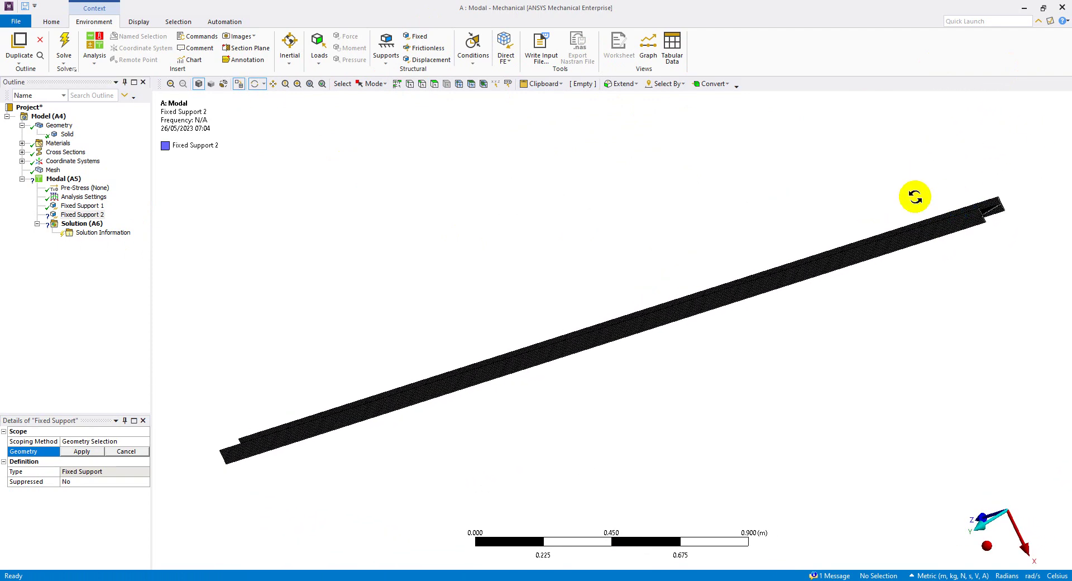
{"action": "left_click", "coordinate": [297, 84]}
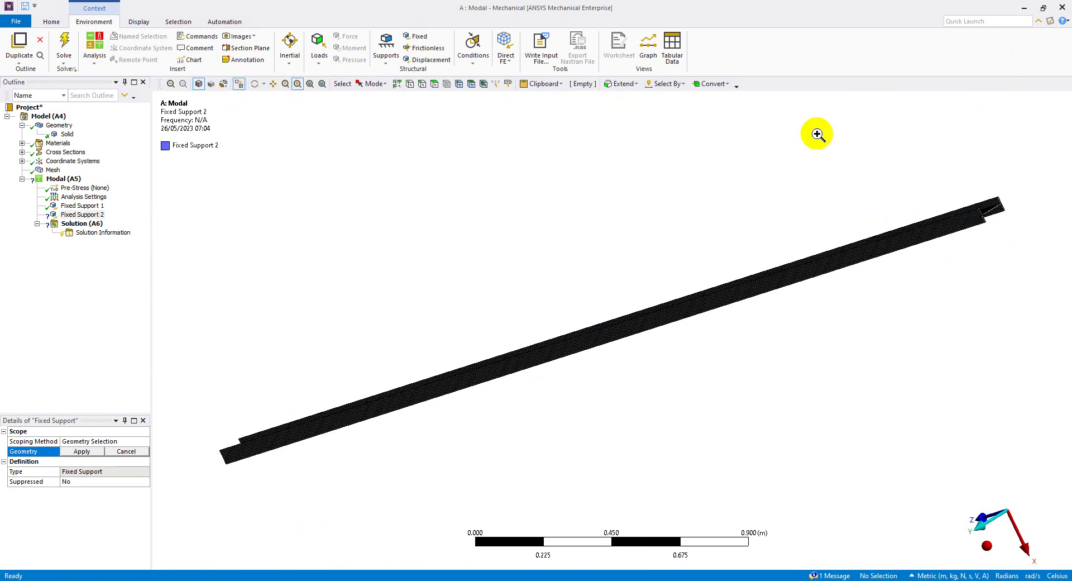
{"action": "left_click_drag", "start_coordinate": [961, 172], "coordinate": [1039, 248]}
{"action": "left_click_drag", "start_coordinate": [401, 226], "coordinate": [767, 496]}
{"action": "left_click", "coordinate": [435, 84]}
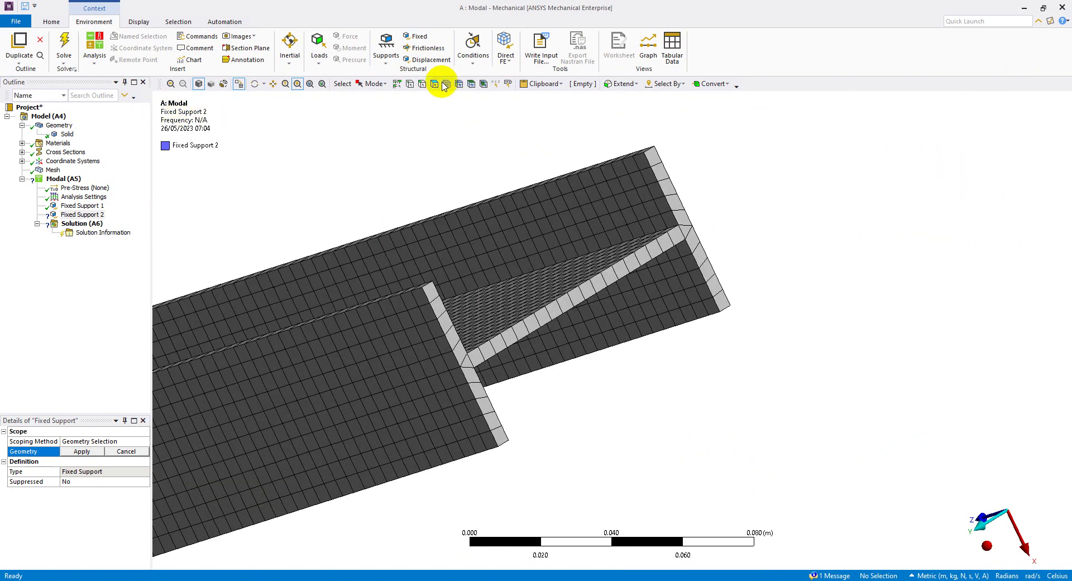
{"action": "left_click", "coordinate": [472, 362]}
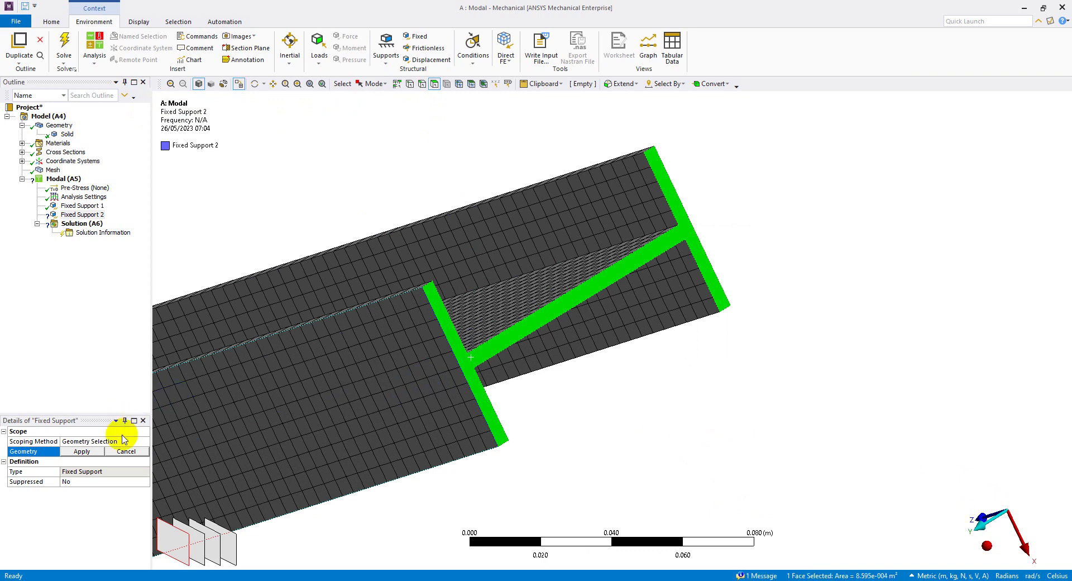
{"action": "left_click", "coordinate": [87, 451]}
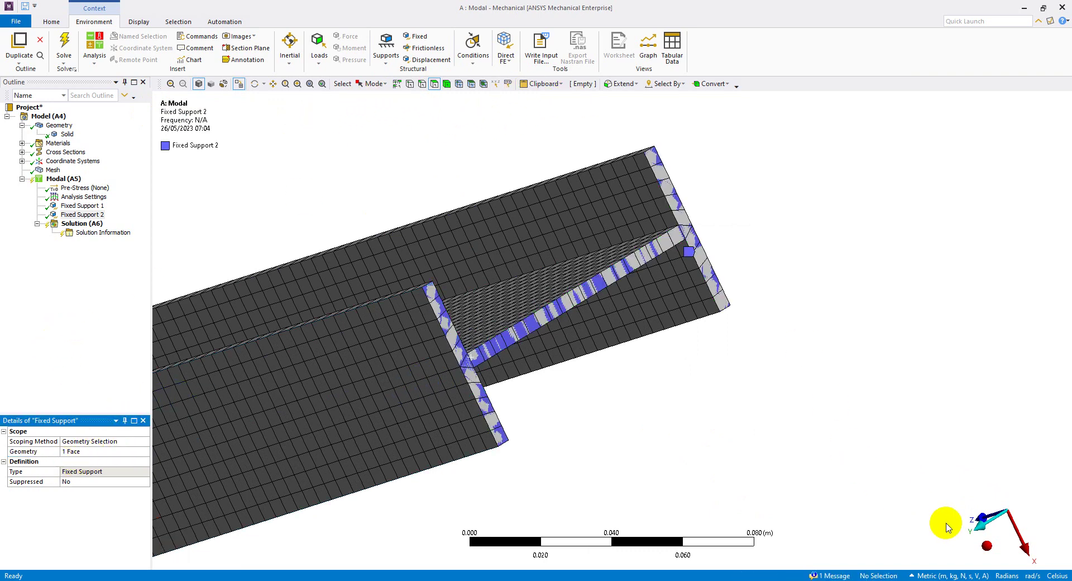
{"action": "left_click", "coordinate": [986, 545]}
{"action": "left_click", "coordinate": [309, 84]}
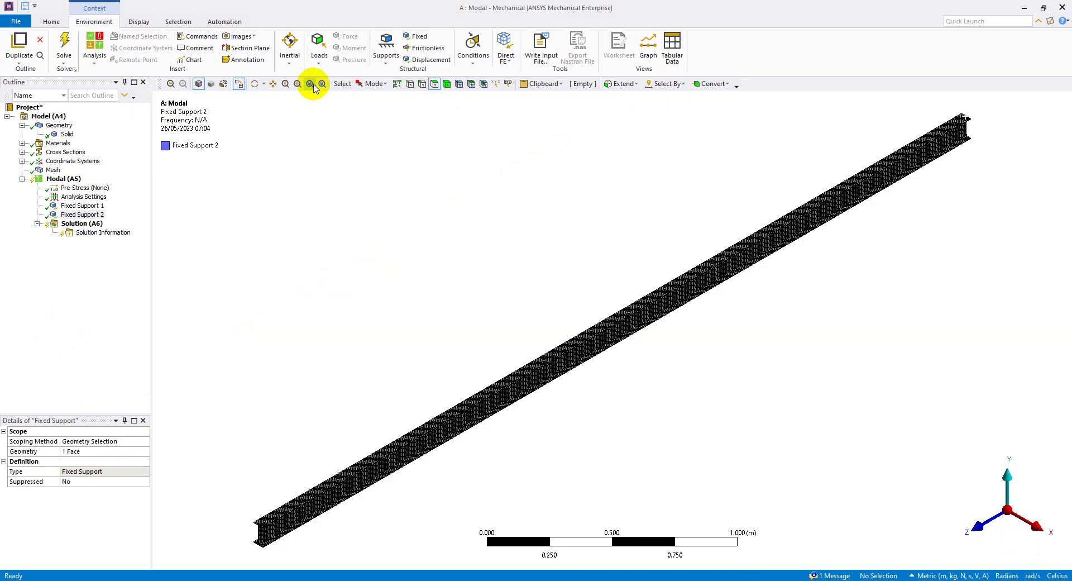
{"action": "left_click", "coordinate": [90, 207]}
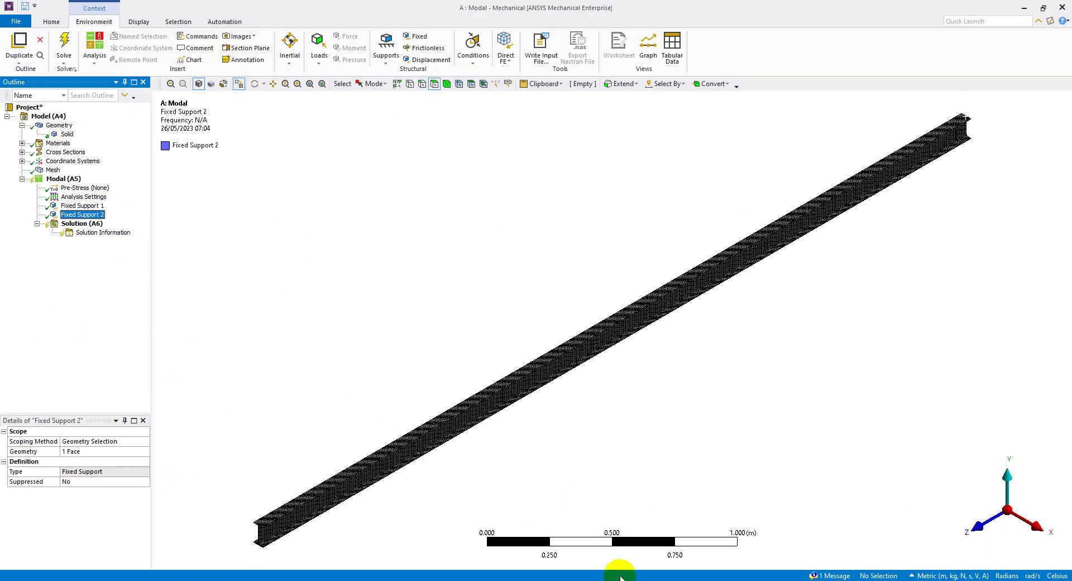
Step: Switch to the PowerPoint slide show, reveal the Solution entry in the list of analysis steps, and return to Mechanical
{"action": "key", "text": "alt+Tab"}
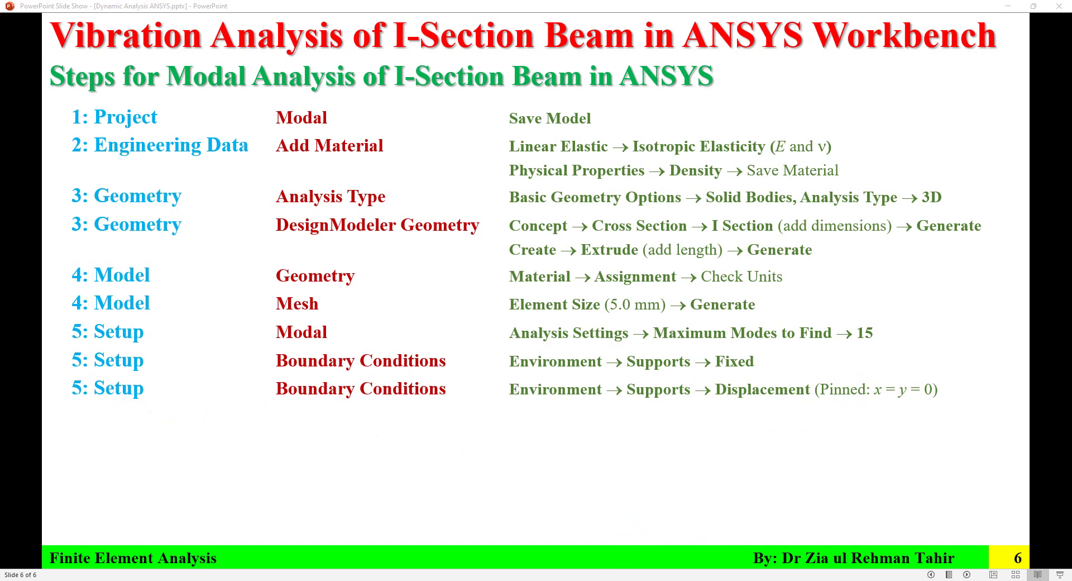
{"action": "left_click", "coordinate": [262, 430]}
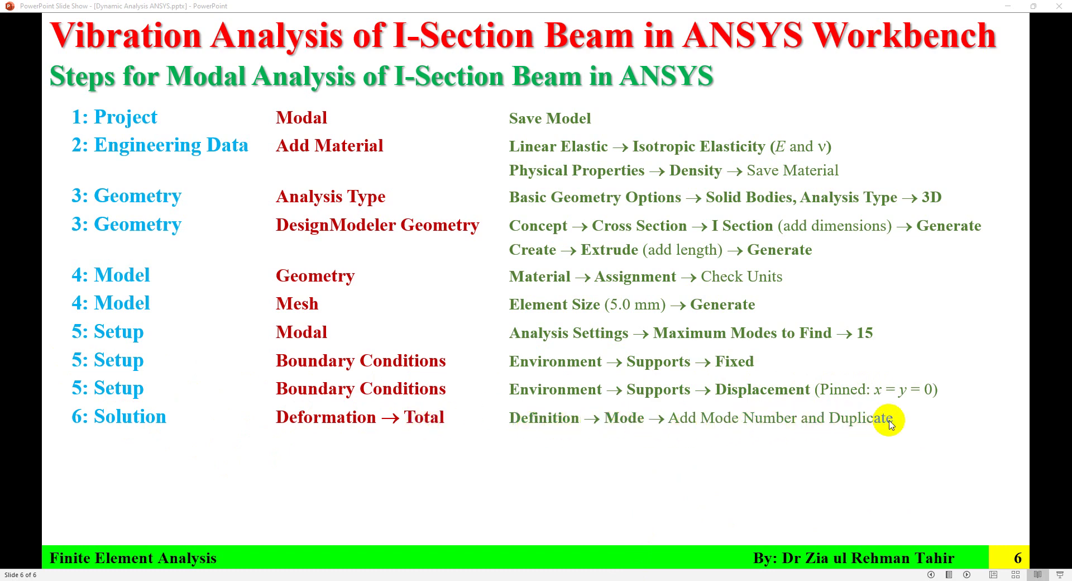
{"action": "key", "text": "alt+Tab"}
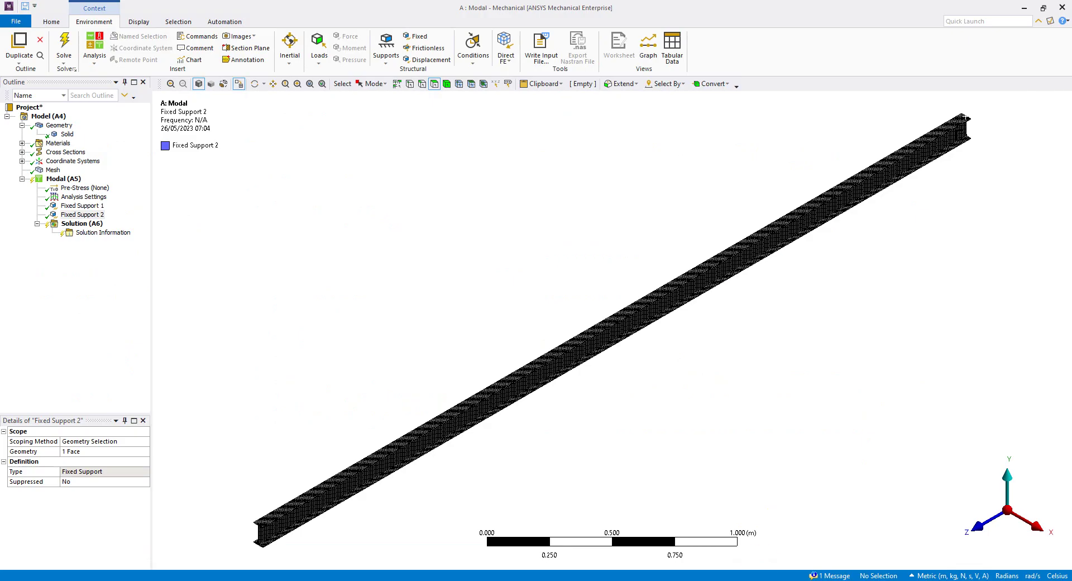
Step: Add a Total Deformation result for mode 1 to the Solution and rename it Total Deformation 1
{"action": "left_click", "coordinate": [82, 224]}
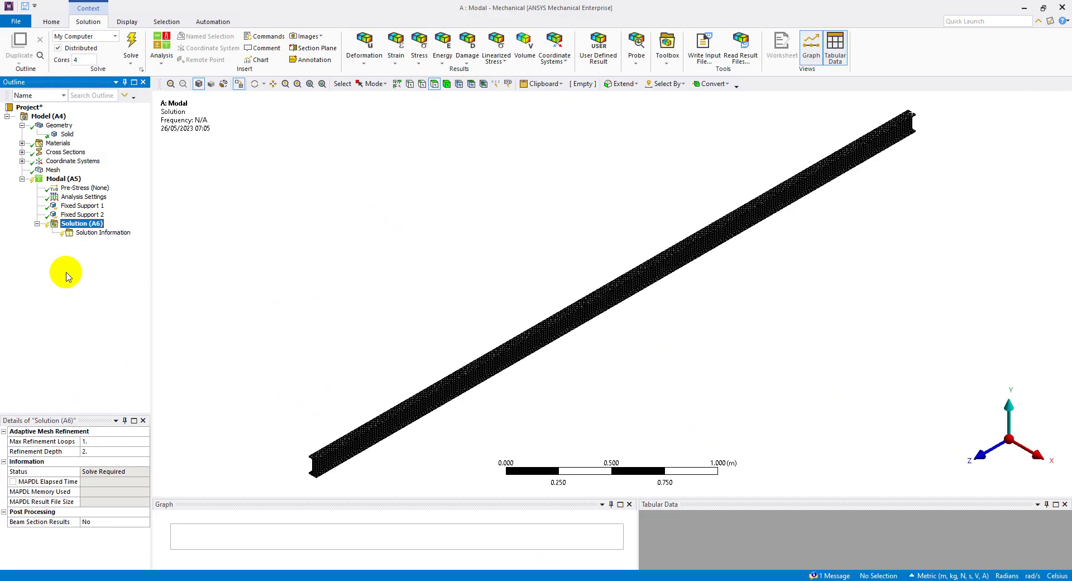
{"action": "left_click", "coordinate": [364, 53]}
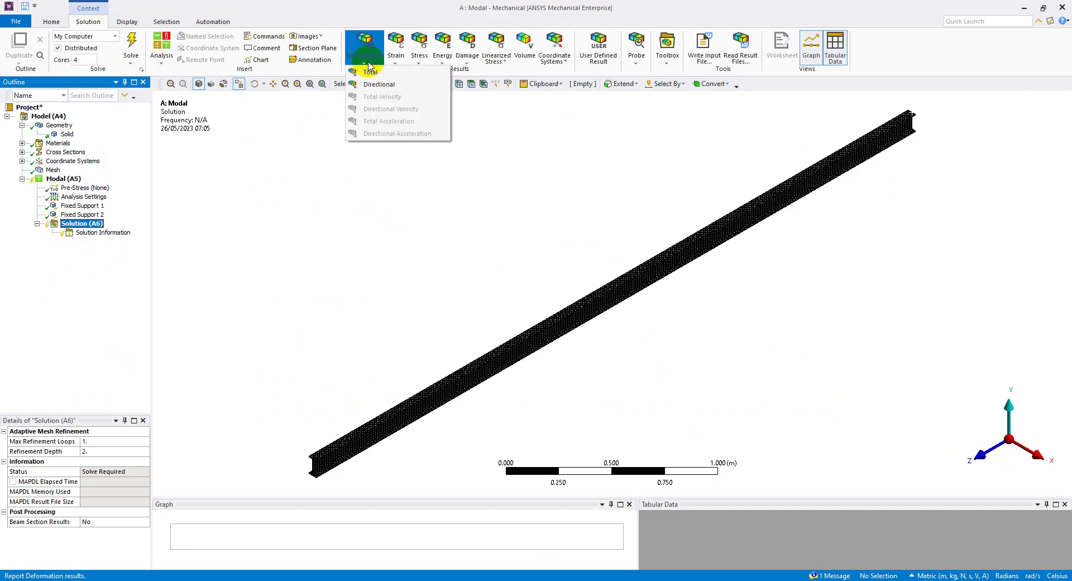
{"action": "left_click", "coordinate": [372, 75]}
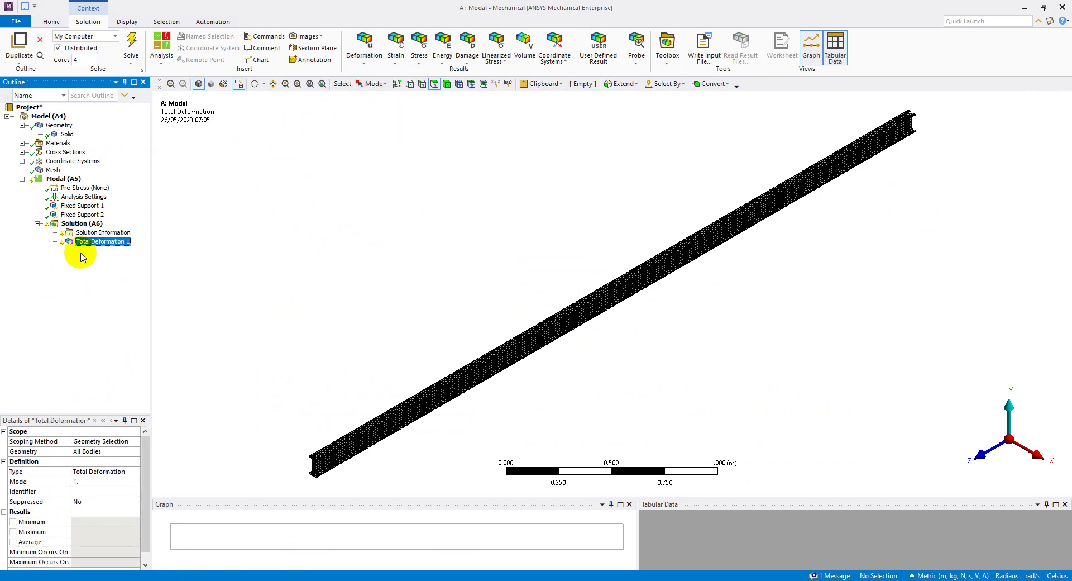
{"action": "left_click", "coordinate": [94, 483]}
Step: Duplicate the Total Deformation 1 result and set the copy's mode to 2
{"action": "left_click", "coordinate": [105, 232]}
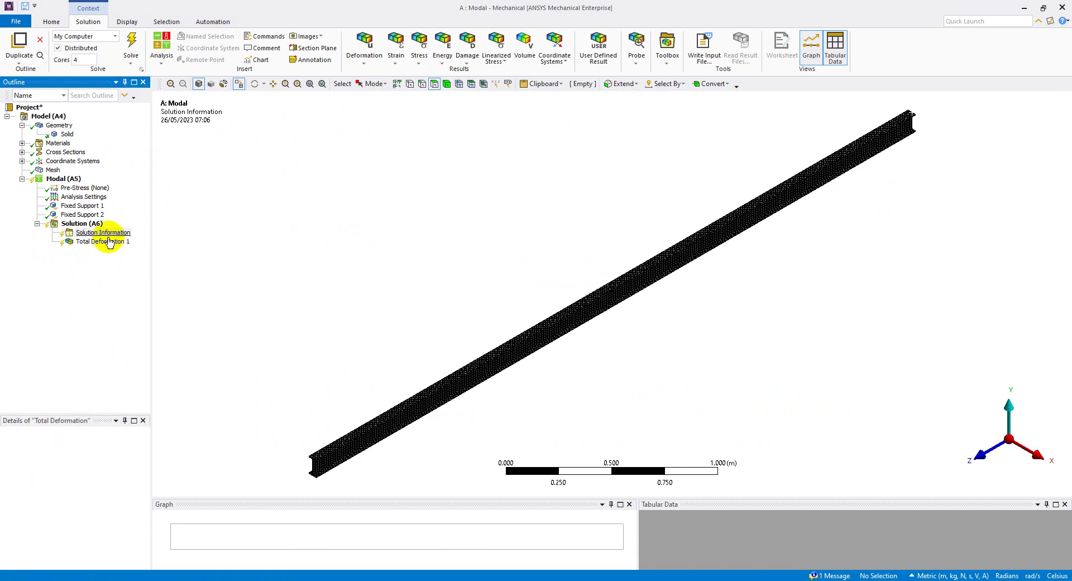
{"action": "left_click", "coordinate": [106, 241]}
{"action": "right_click", "coordinate": [106, 242]}
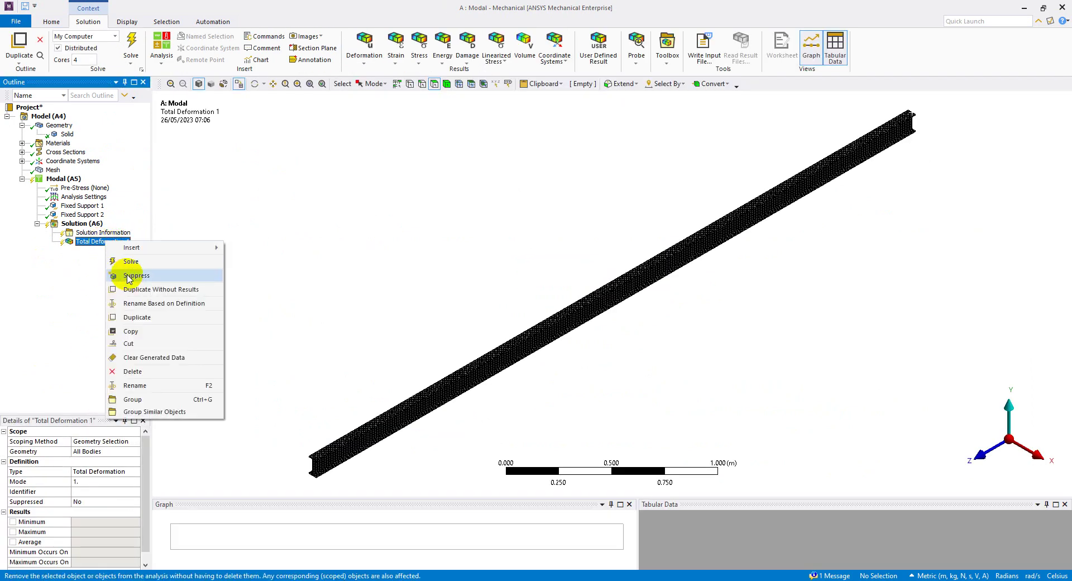
{"action": "left_click", "coordinate": [134, 316]}
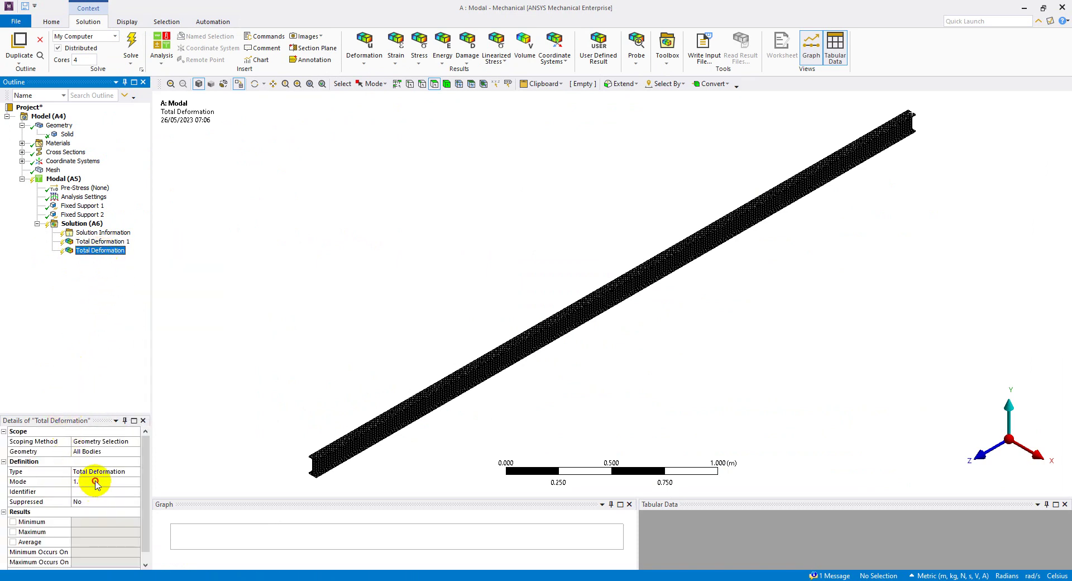
{"action": "left_click", "coordinate": [124, 481]}
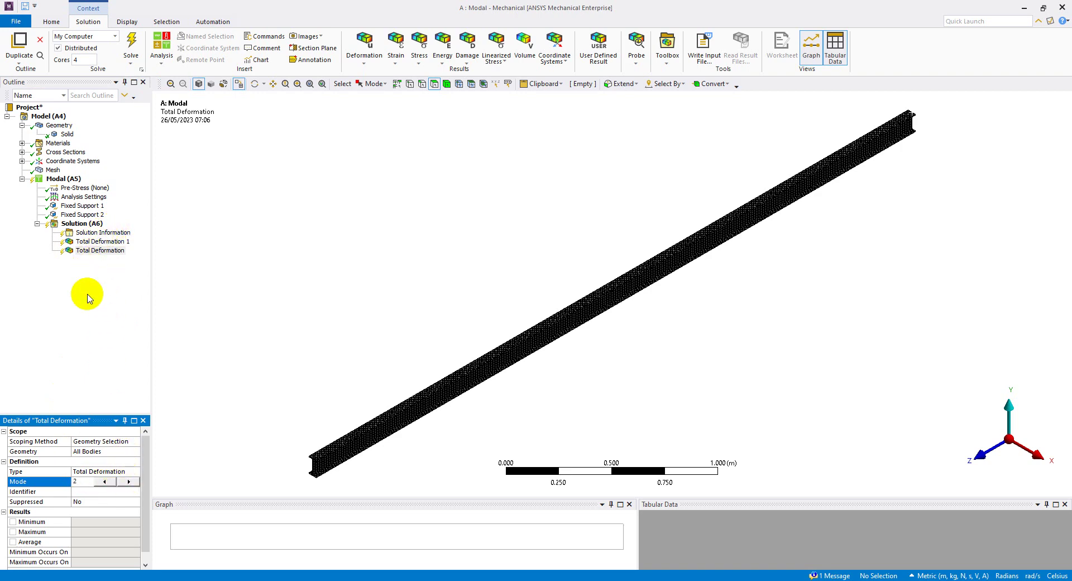
Step: Check the mode numbers assigned to Total Deformation 1, Total Deformation 2 and Total Deformation 15
{"action": "left_click", "coordinate": [106, 242]}
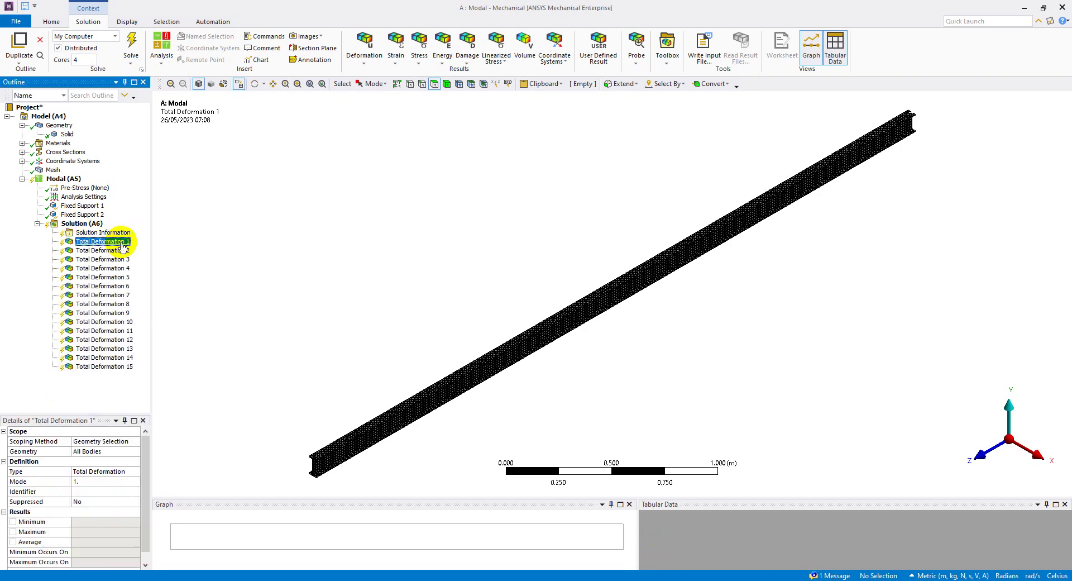
{"action": "left_click", "coordinate": [121, 249]}
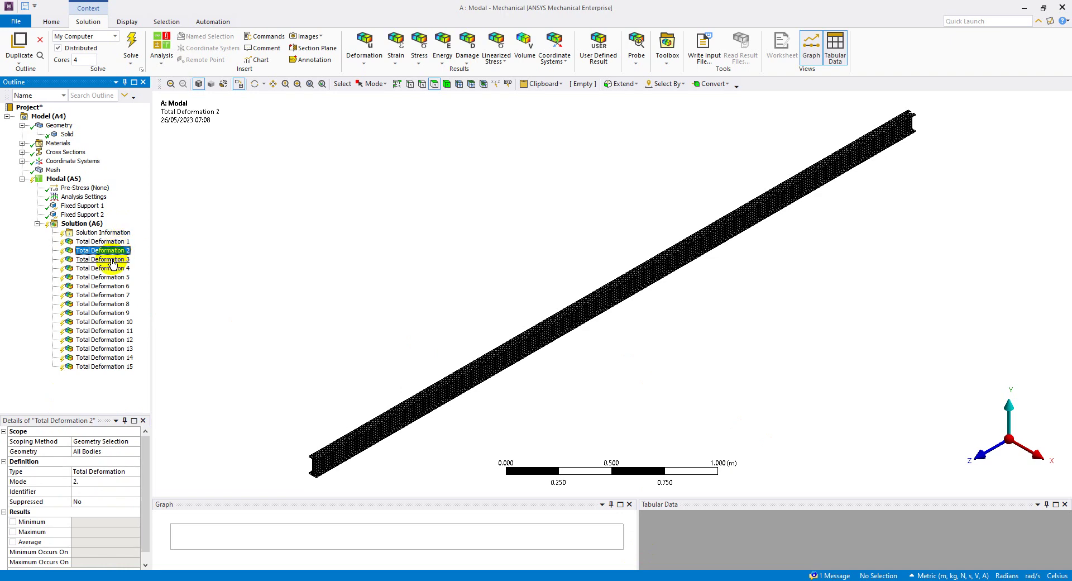
{"action": "left_click", "coordinate": [106, 366]}
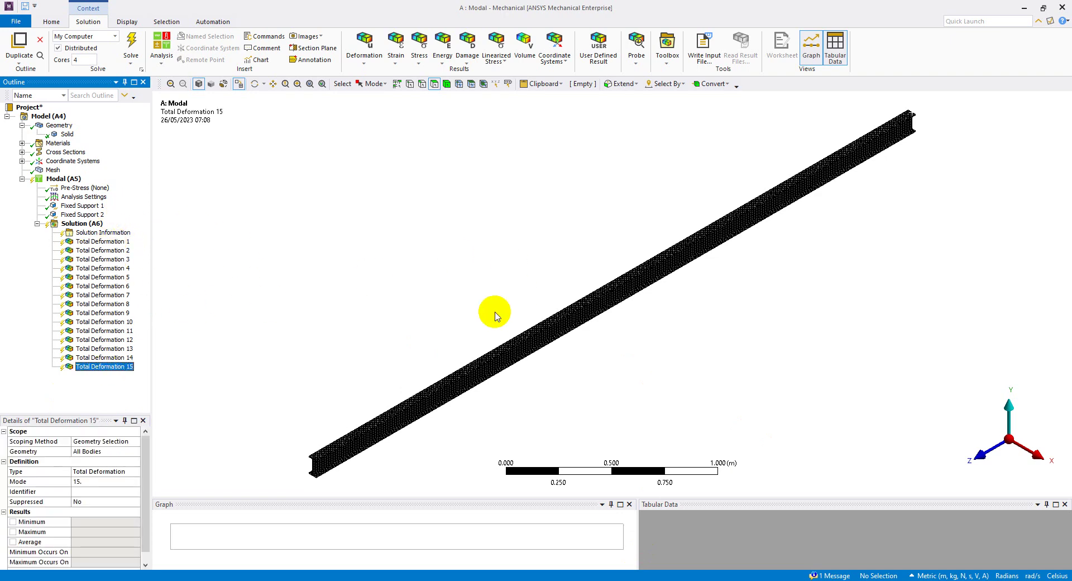
Step: Reveal the Solve entry in the PowerPoint slide show, return to Mechanical and solve the modal analysis
{"action": "left_click", "coordinate": [635, 578]}
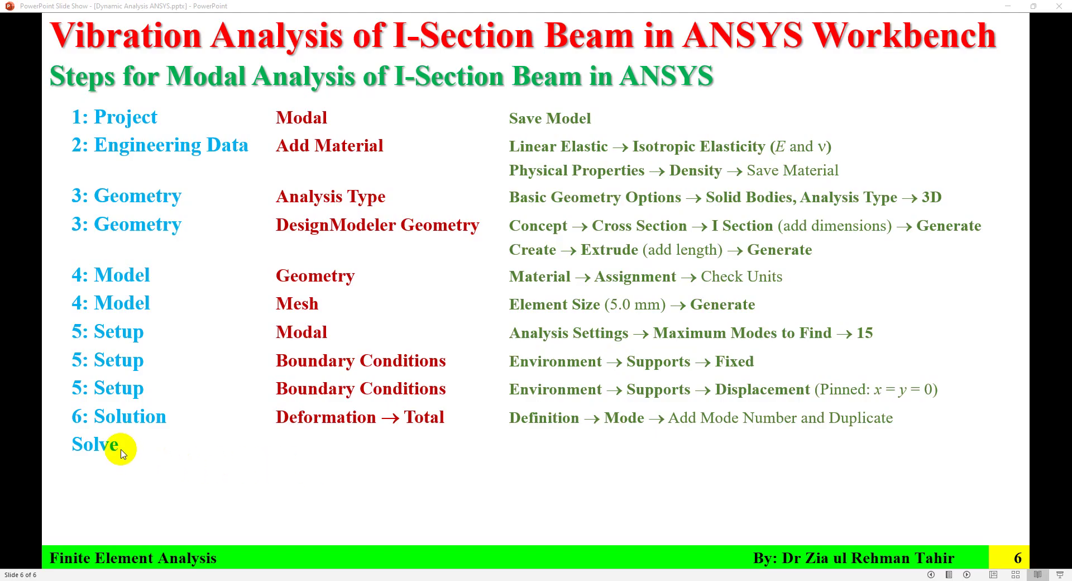
{"action": "left_click", "coordinate": [634, 578]}
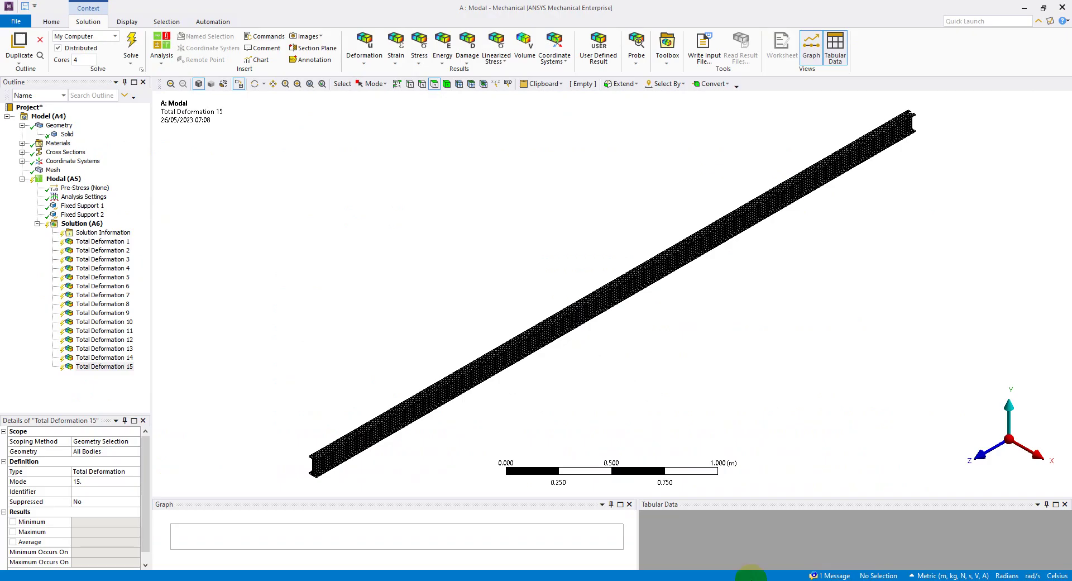
{"action": "left_click", "coordinate": [131, 44]}
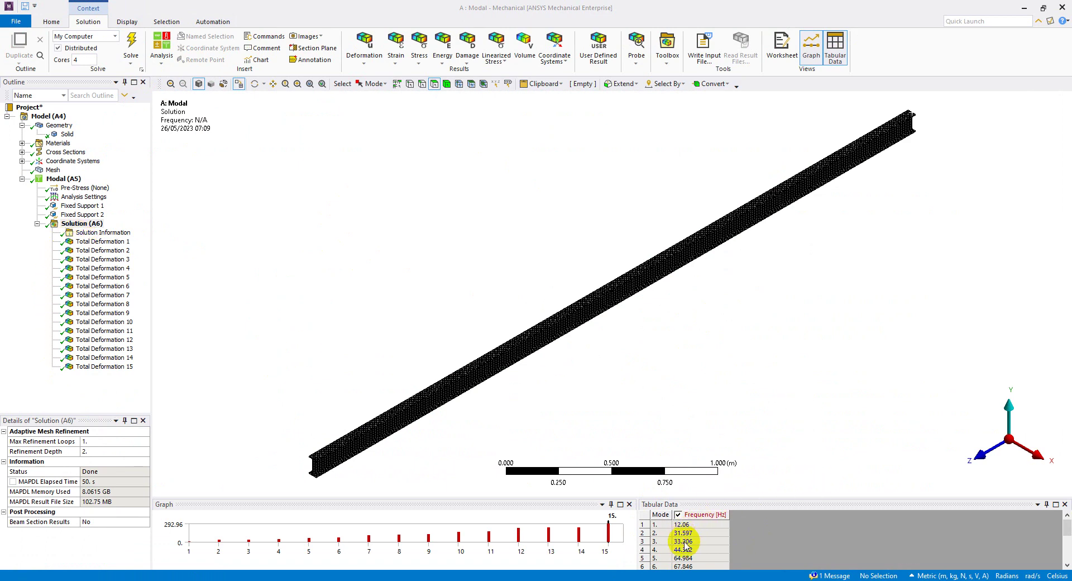
Step: Look through the table of mode frequencies, reveal the Results entry in the PowerPoint slide show, and return to Mechanical
{"action": "left_click", "coordinate": [706, 544]}
{"action": "scroll", "coordinate": [705, 543], "scroll_direction": "down", "scroll_amount": 3}
{"action": "scroll", "coordinate": [705, 545], "scroll_direction": "up", "scroll_amount": 3}
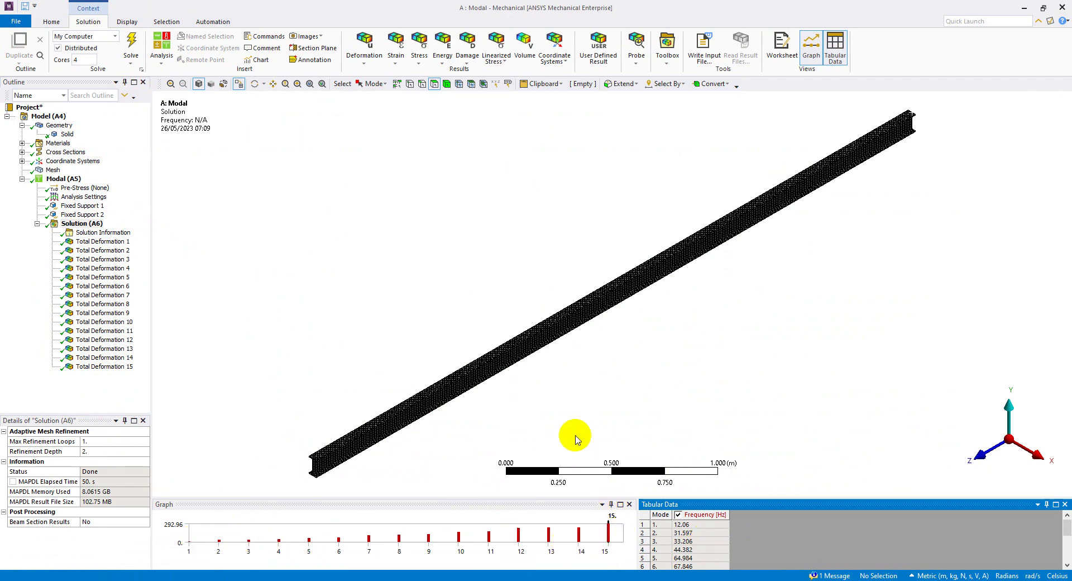
{"action": "key", "text": "alt+Tab"}
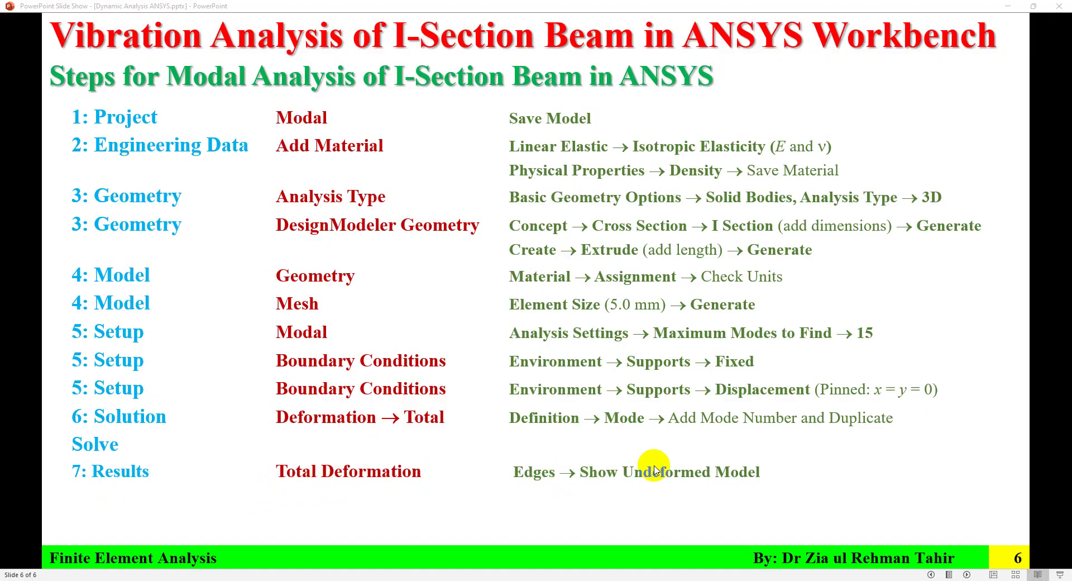
{"action": "key", "text": "alt+Tab"}
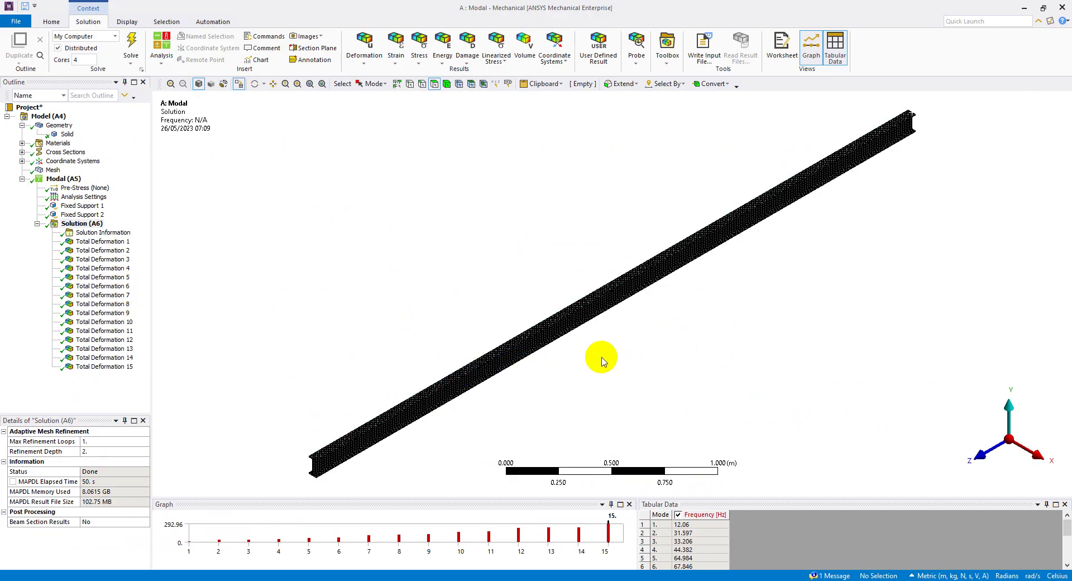
Step: Display the Total Deformation 1 result with the undeformed model overlaid and return the beam to the isometric view
{"action": "left_click", "coordinate": [84, 224]}
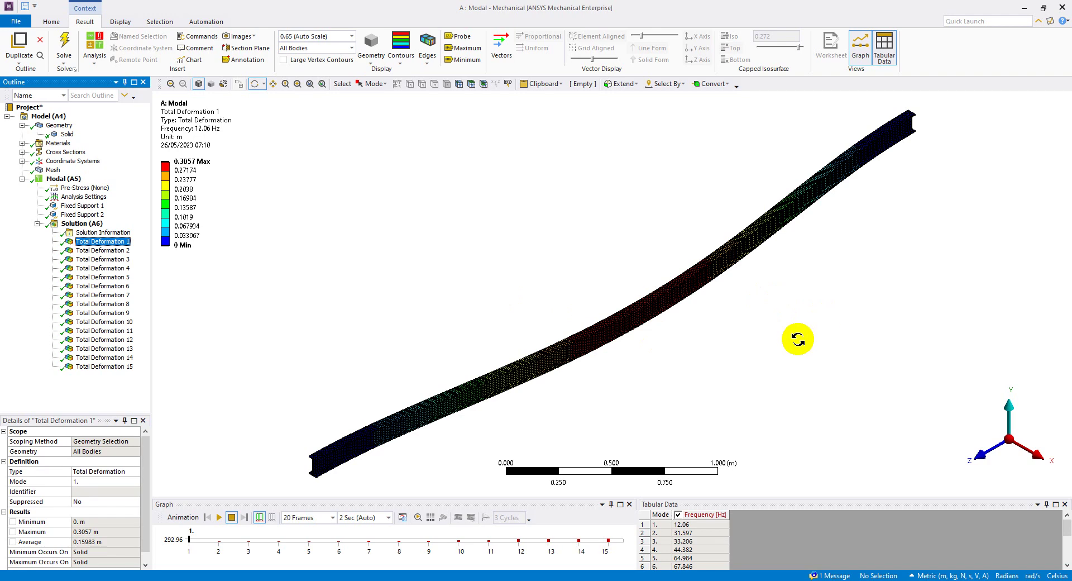
{"action": "left_click", "coordinate": [1036, 457]}
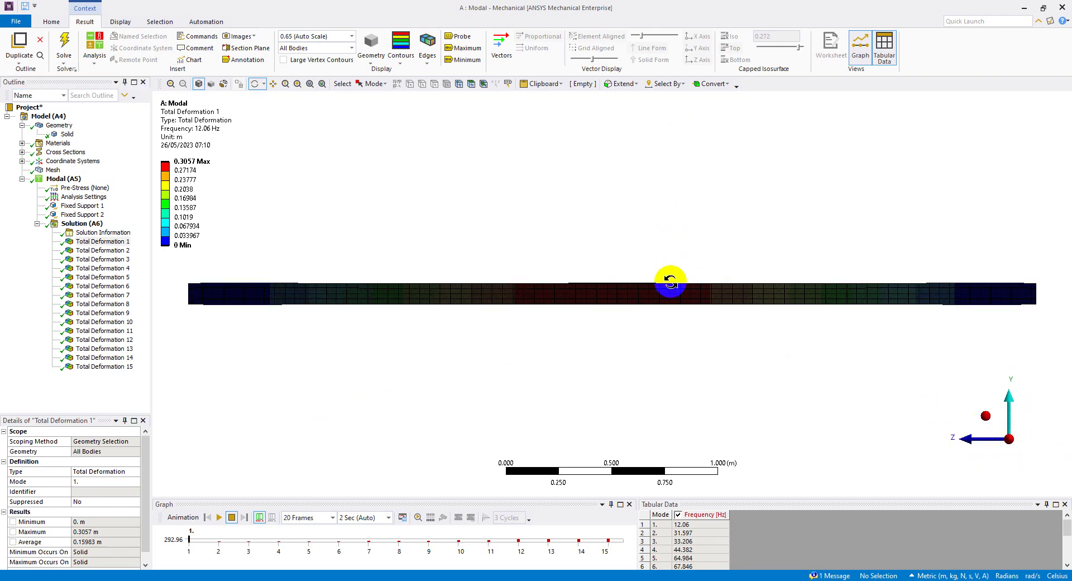
{"action": "left_click", "coordinate": [427, 62]}
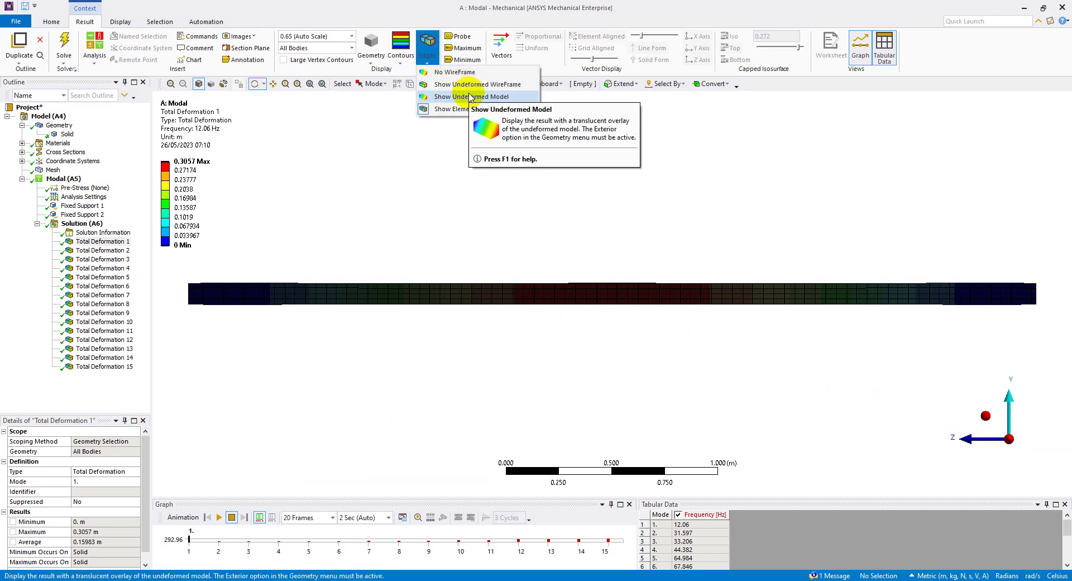
{"action": "left_click", "coordinate": [470, 97]}
{"action": "left_click", "coordinate": [986, 415]}
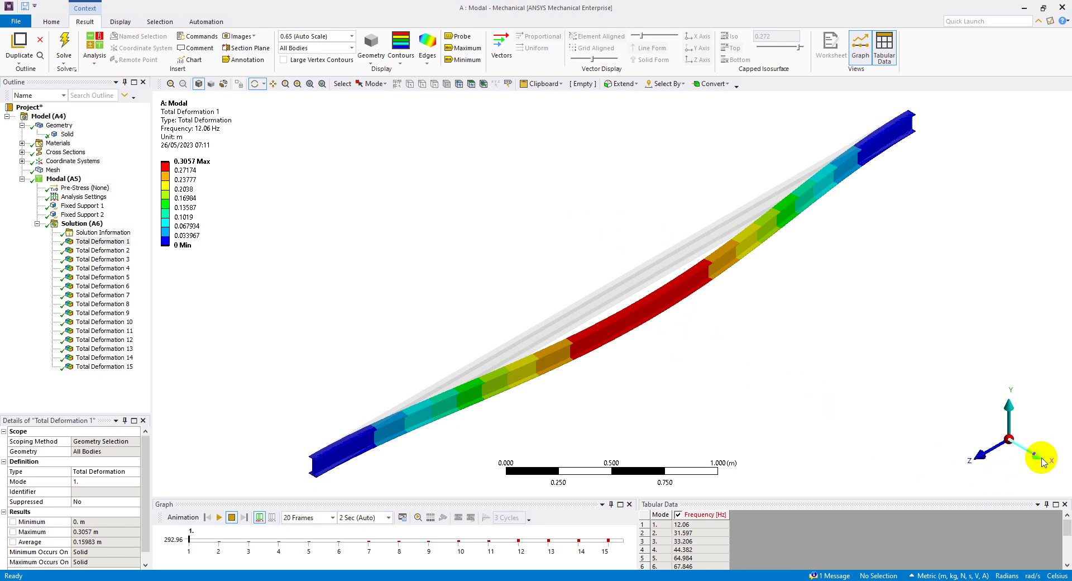
Step: Examine the mode shapes and frequencies of Total Deformation 2 through 14 in the side and isometric views
{"action": "left_click", "coordinate": [118, 252]}
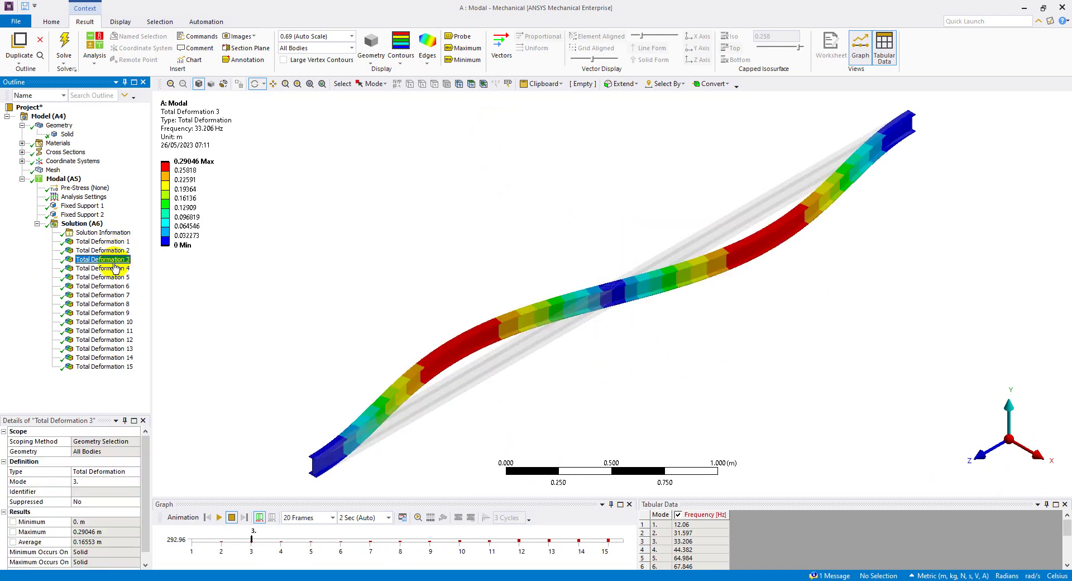
{"action": "left_click", "coordinate": [1039, 455]}
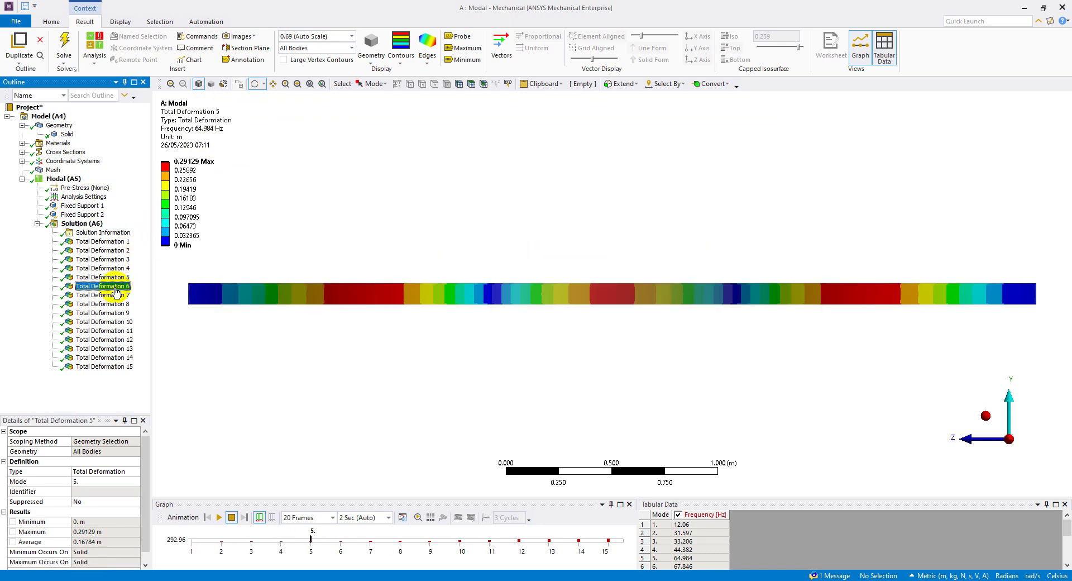
{"action": "left_click", "coordinate": [114, 305]}
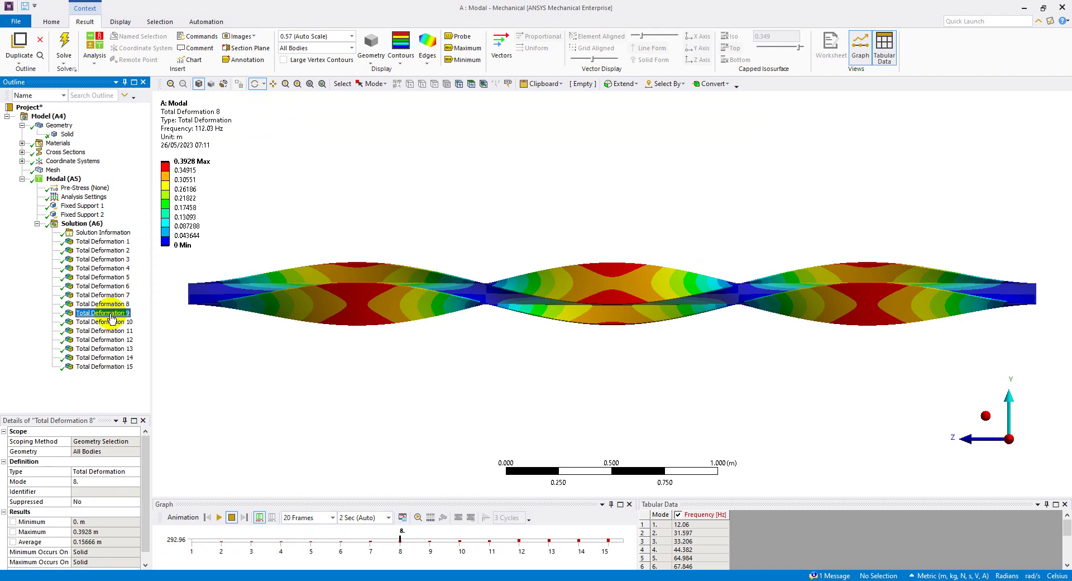
{"action": "left_click", "coordinate": [222, 302]}
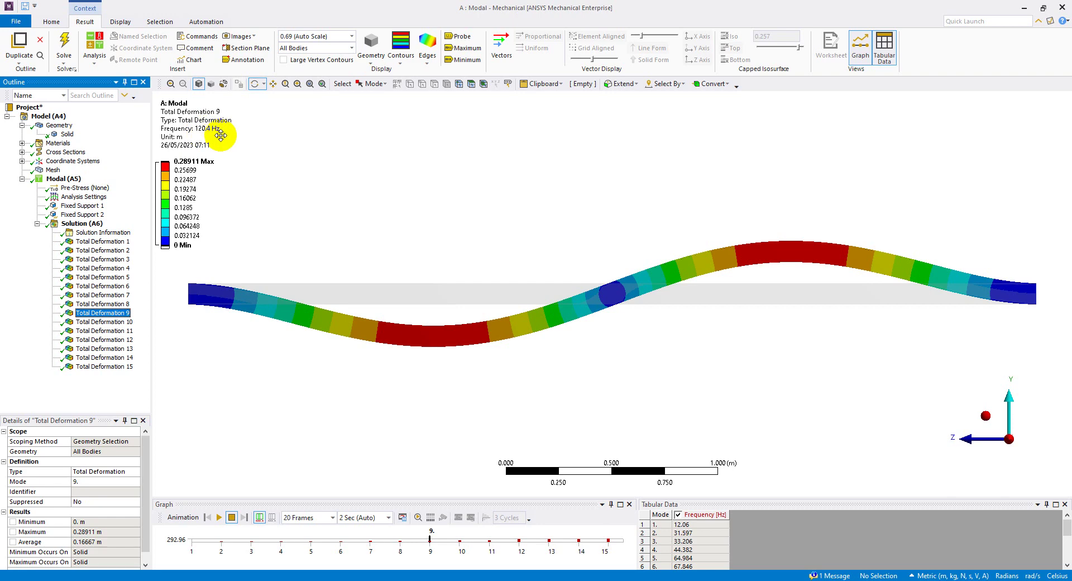
{"action": "left_click", "coordinate": [116, 332]}
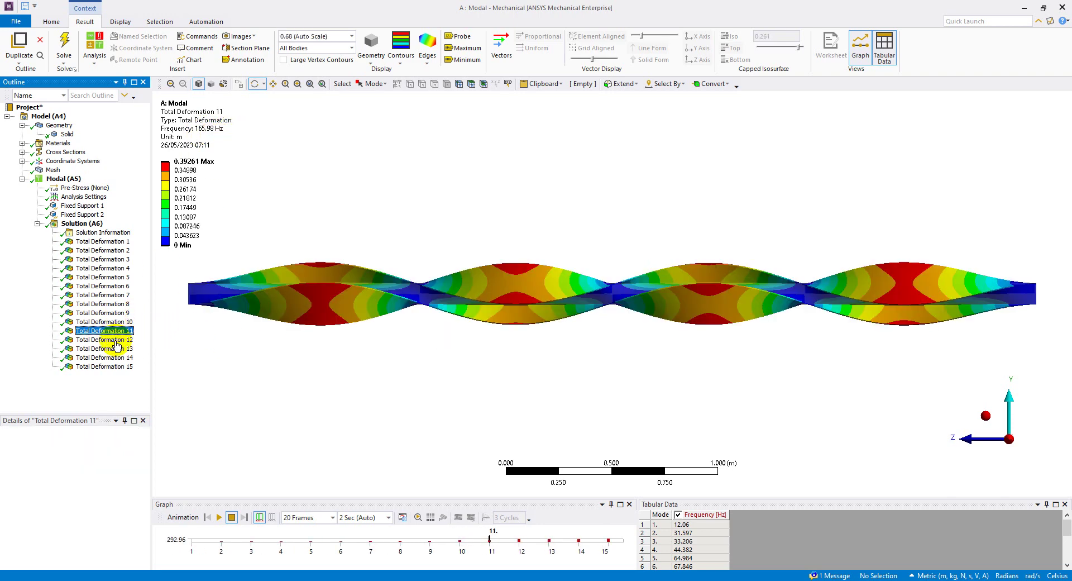
{"action": "left_click", "coordinate": [116, 342]}
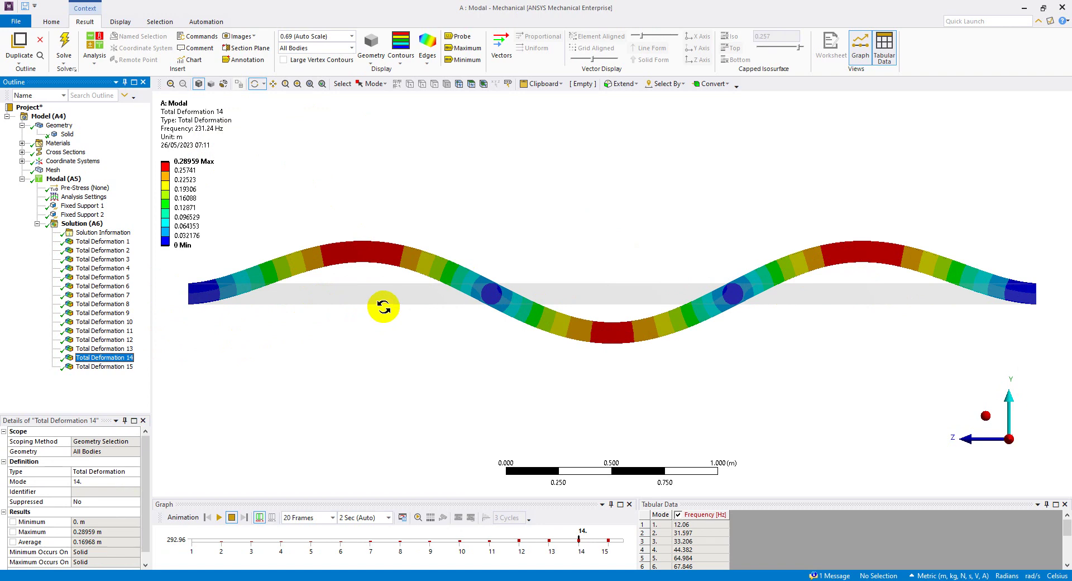
{"action": "left_click", "coordinate": [985, 416]}
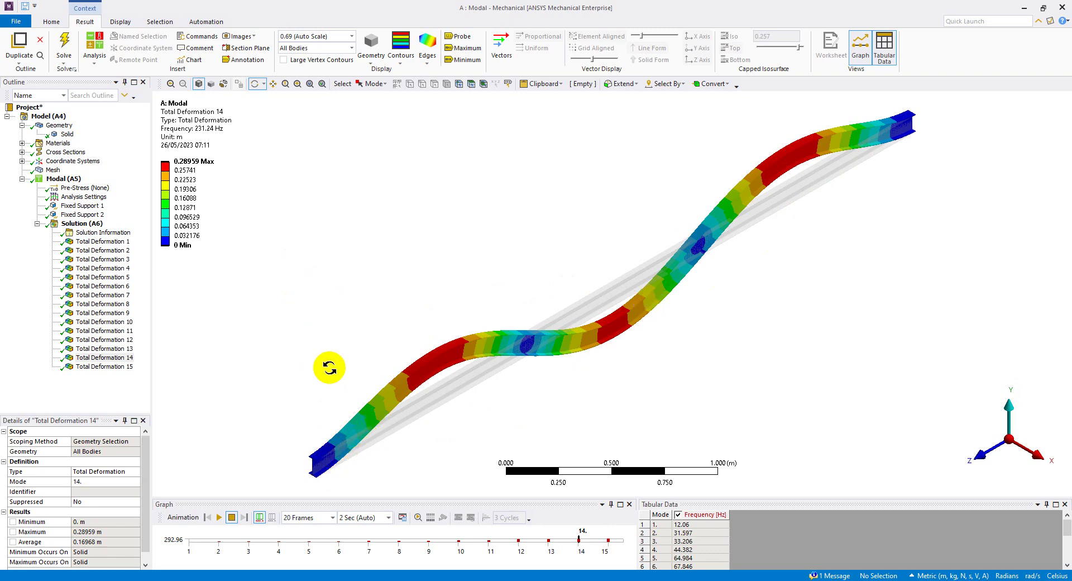
{"action": "left_click", "coordinate": [420, 381]}
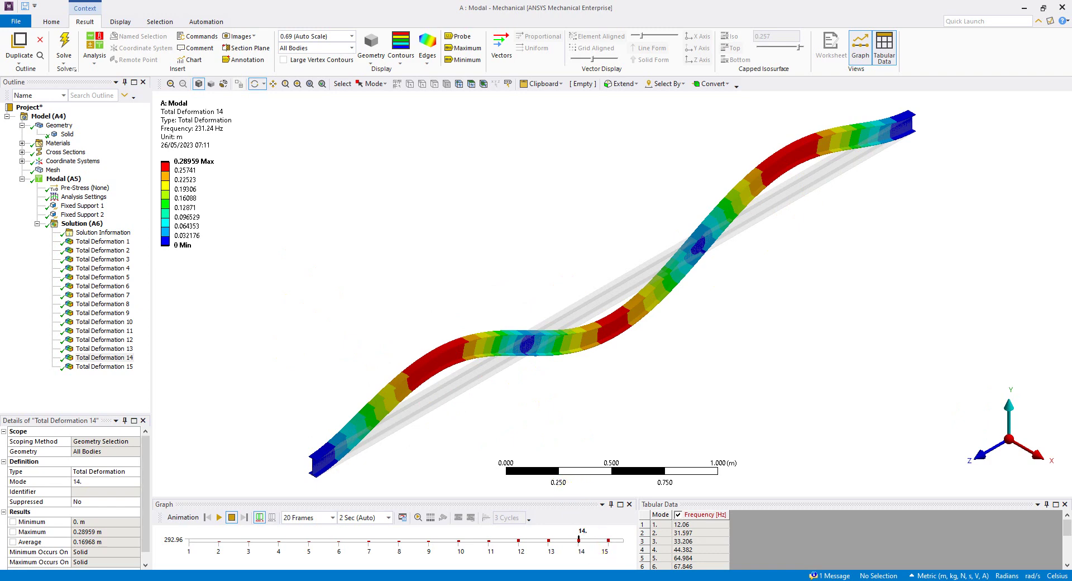
Step: Enlarge the frequency graph and table to read all 15 modes, and shrink them again
{"action": "left_click_drag", "start_coordinate": [608, 496], "coordinate": [614, 417]}
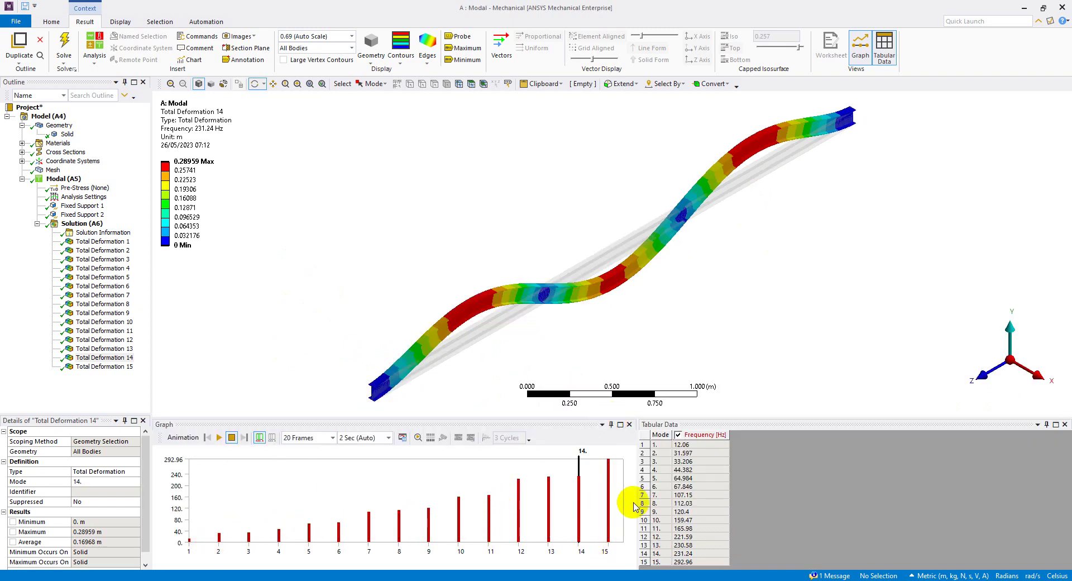
{"action": "left_click", "coordinate": [712, 479]}
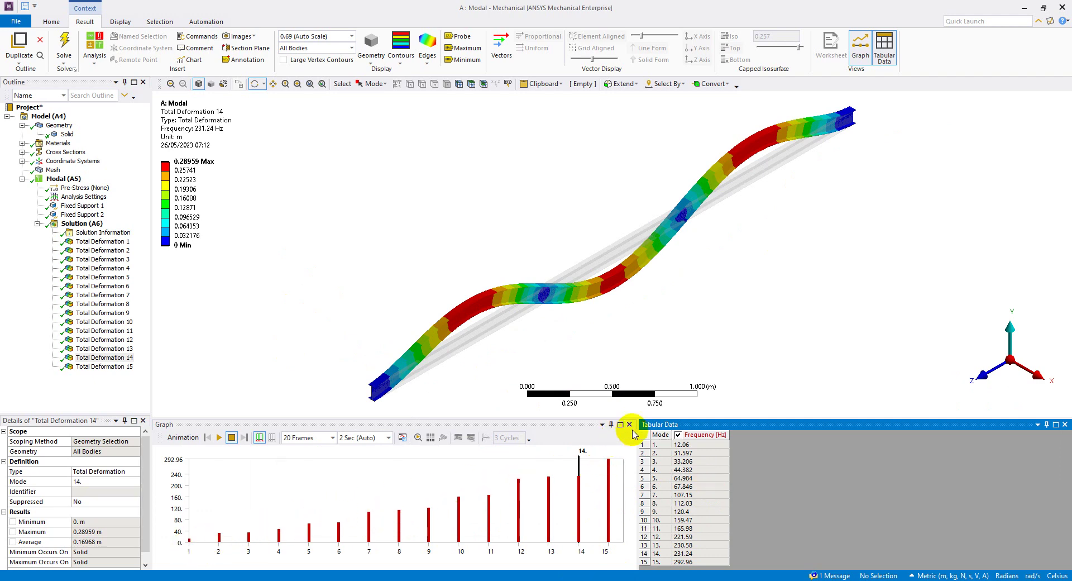
{"action": "left_click_drag", "start_coordinate": [679, 417], "coordinate": [676, 483]}
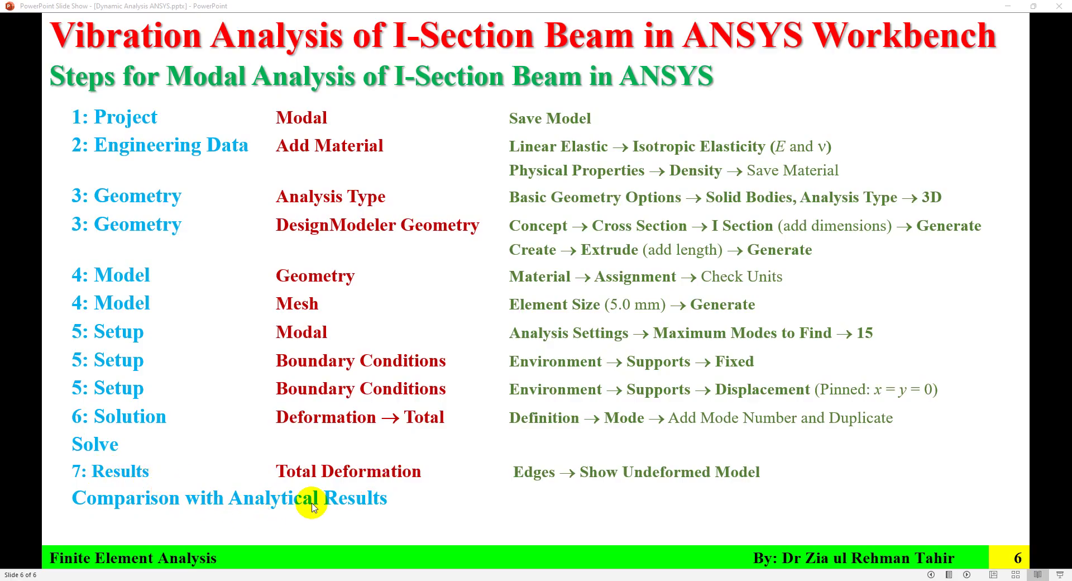
Step: Reveal the analytical solution entry in the slides, switch to Adobe Acrobat Reader, and examine the natural frequency formula (8.93) and the fixed-fixed beam values
{"action": "left_click", "coordinate": [311, 505]}
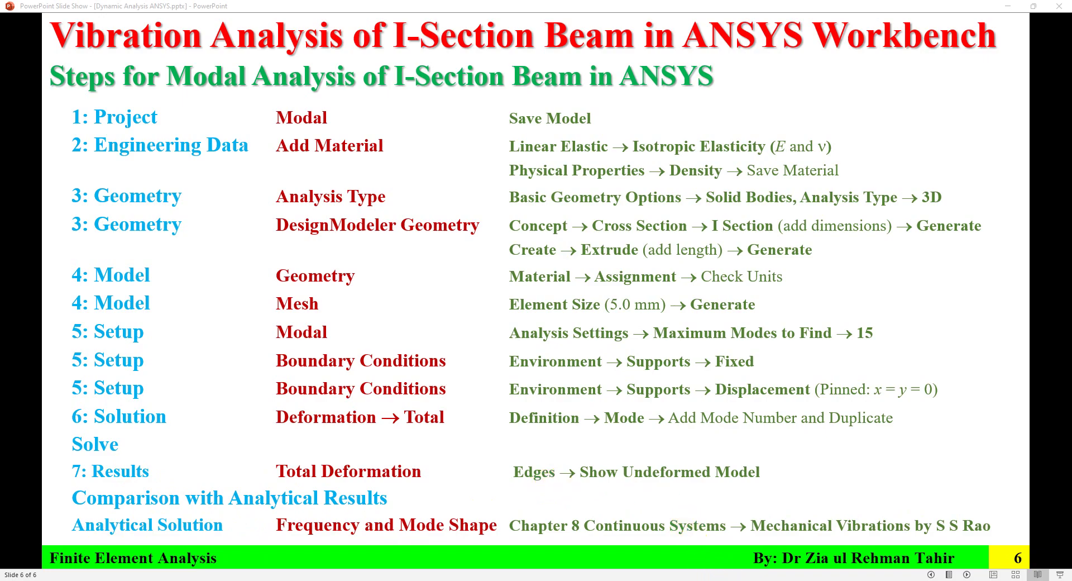
{"action": "key", "text": "alt+Tab"}
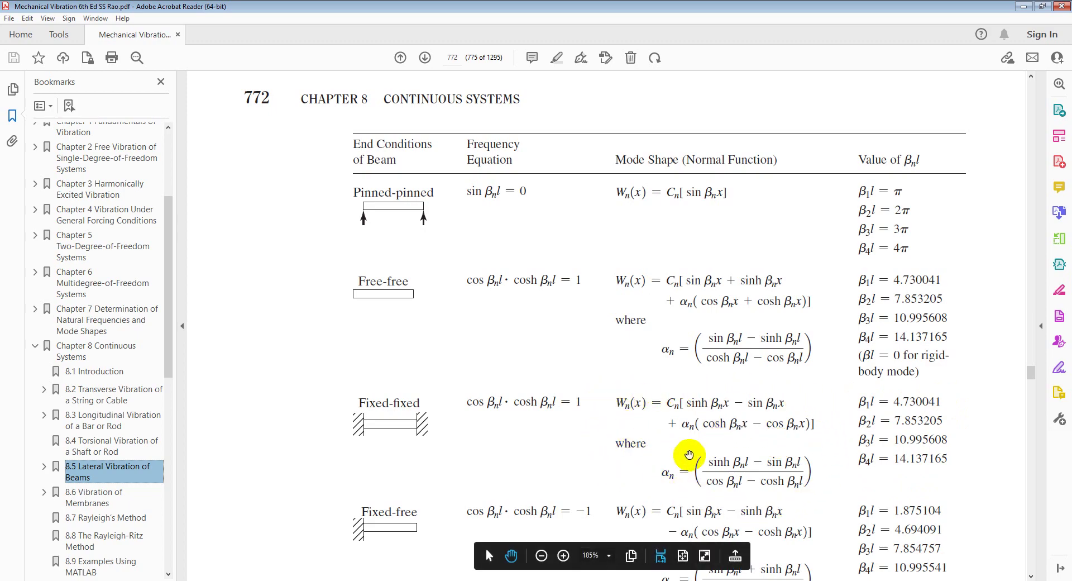
{"action": "scroll", "coordinate": [686, 450], "scroll_direction": "up", "scroll_amount": 5}
{"action": "scroll", "coordinate": [690, 454], "scroll_direction": "up", "scroll_amount": 10}
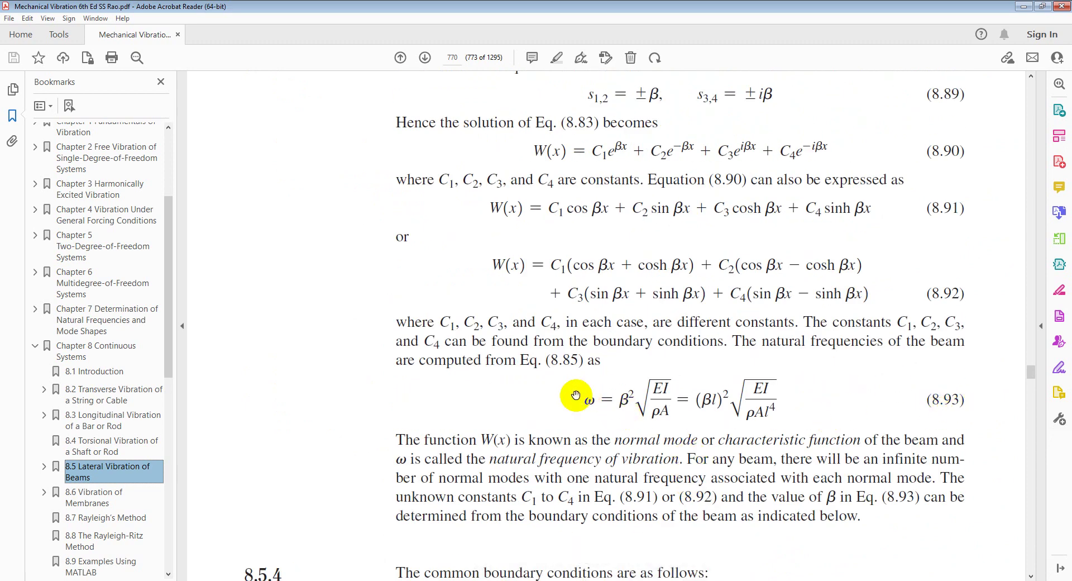
{"action": "scroll", "coordinate": [654, 430], "scroll_direction": "down", "scroll_amount": 3}
{"action": "scroll", "coordinate": [655, 430], "scroll_direction": "down", "scroll_amount": 20}
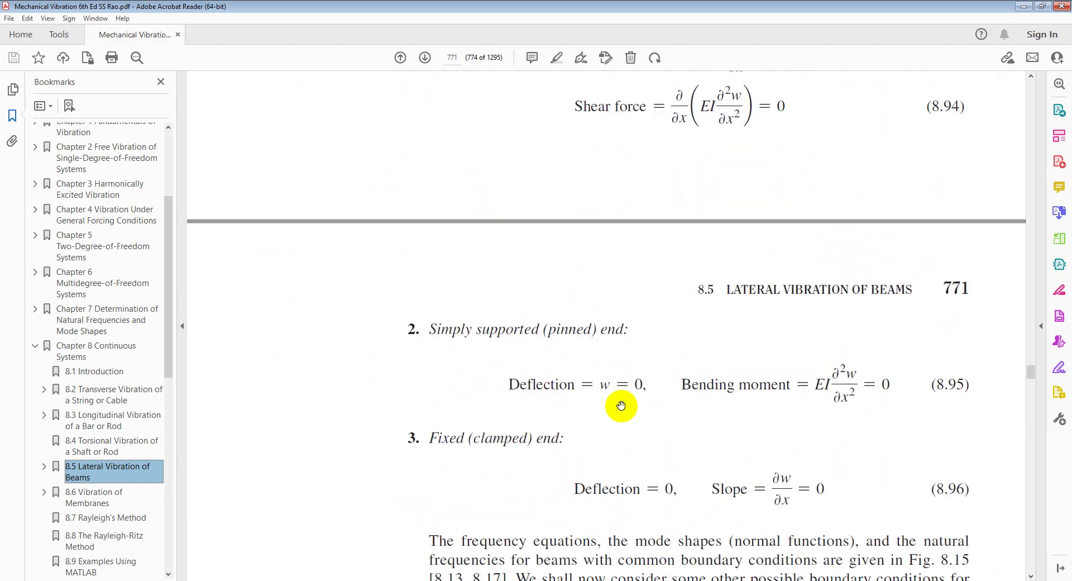
{"action": "scroll", "coordinate": [623, 406], "scroll_direction": "down", "scroll_amount": 7}
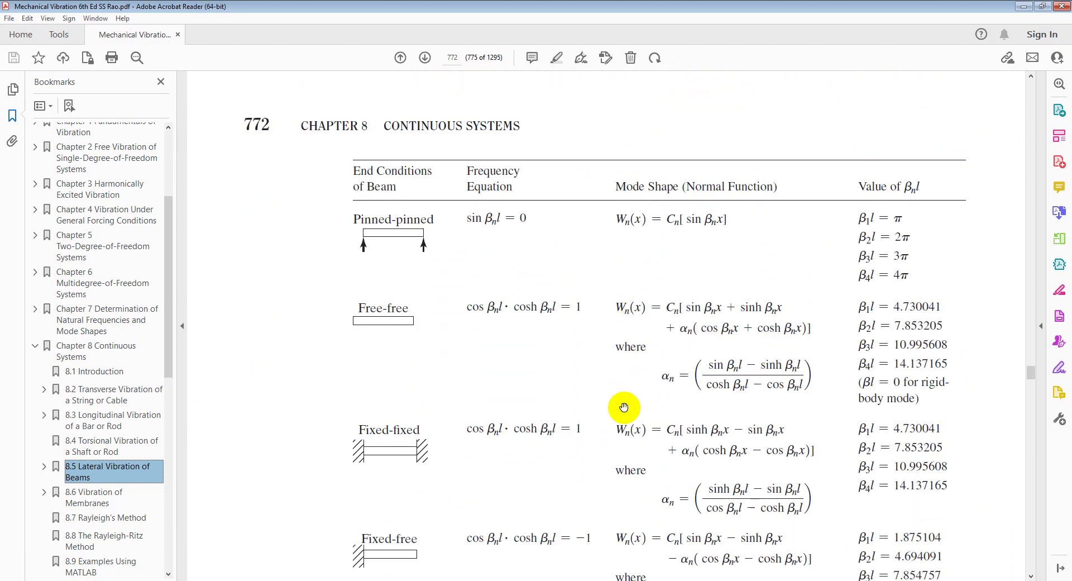
Step: Switch to MATLAB and look over the FixedBeam_I.mlx live script for fixed-ends I-beam natural frequencies
{"action": "key", "text": "alt+Tab"}
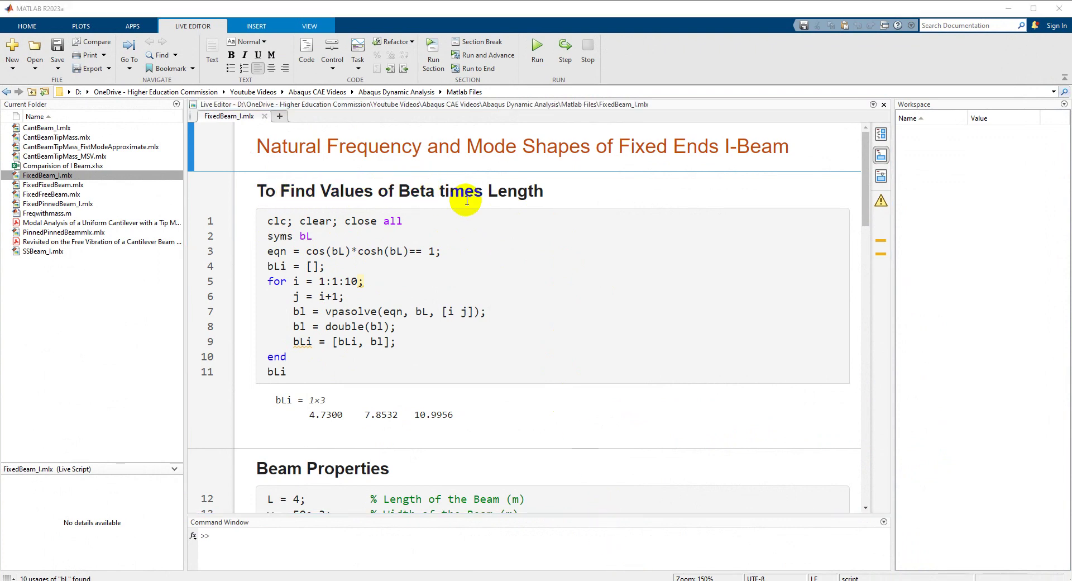
{"action": "scroll", "coordinate": [558, 418], "scroll_direction": "down", "scroll_amount": 3}
{"action": "scroll", "coordinate": [575, 469], "scroll_direction": "up", "scroll_amount": 3}
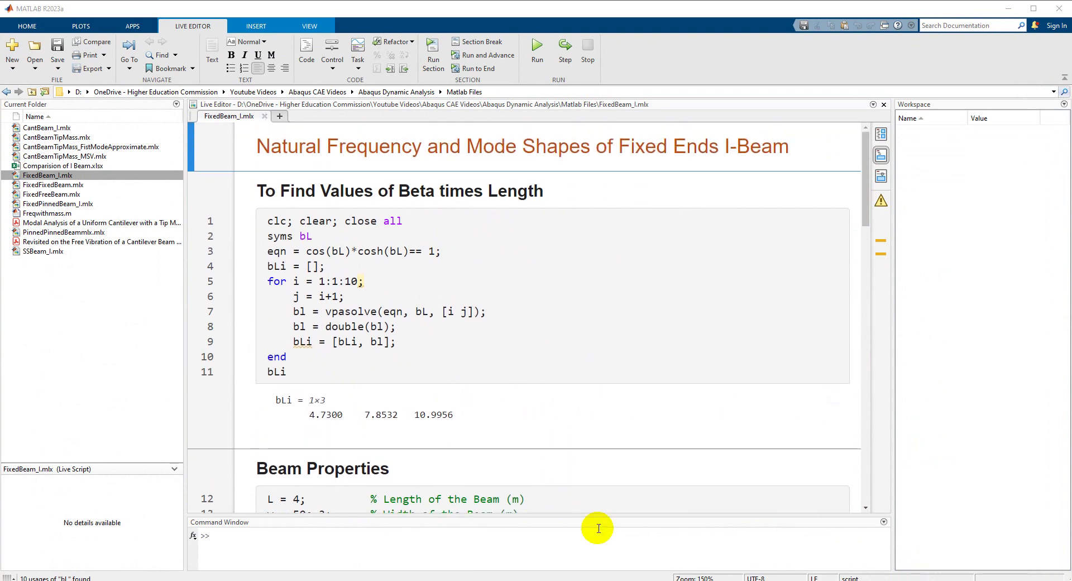
Step: Review the beam properties, natural frequency and mode shape sections of the FixedBeam_I.mlx live script and run the whole script
{"action": "scroll", "coordinate": [285, 289], "scroll_direction": "down", "scroll_amount": 3}
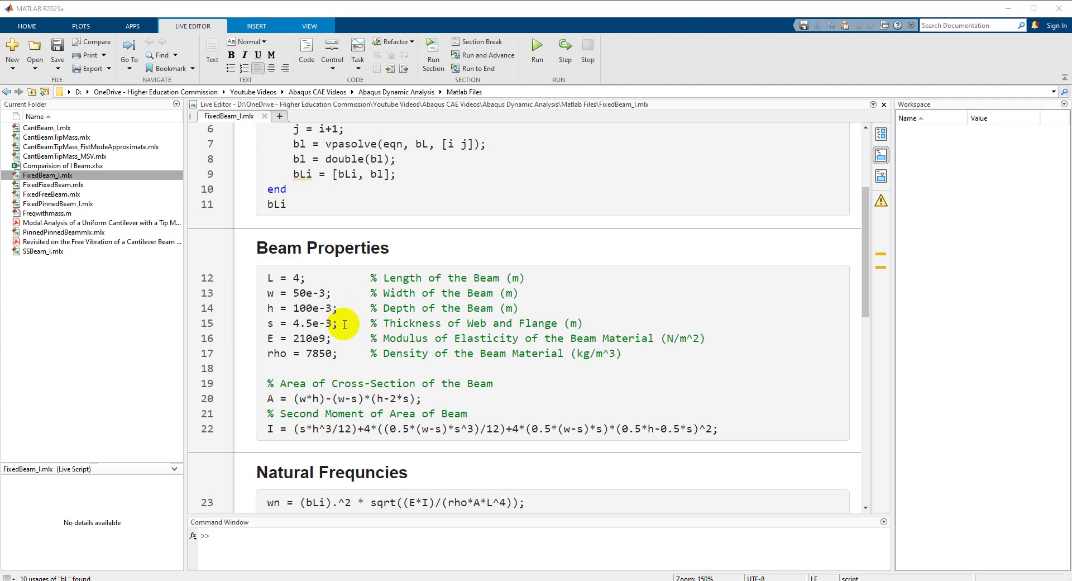
{"action": "scroll", "coordinate": [345, 324], "scroll_direction": "down", "scroll_amount": 2}
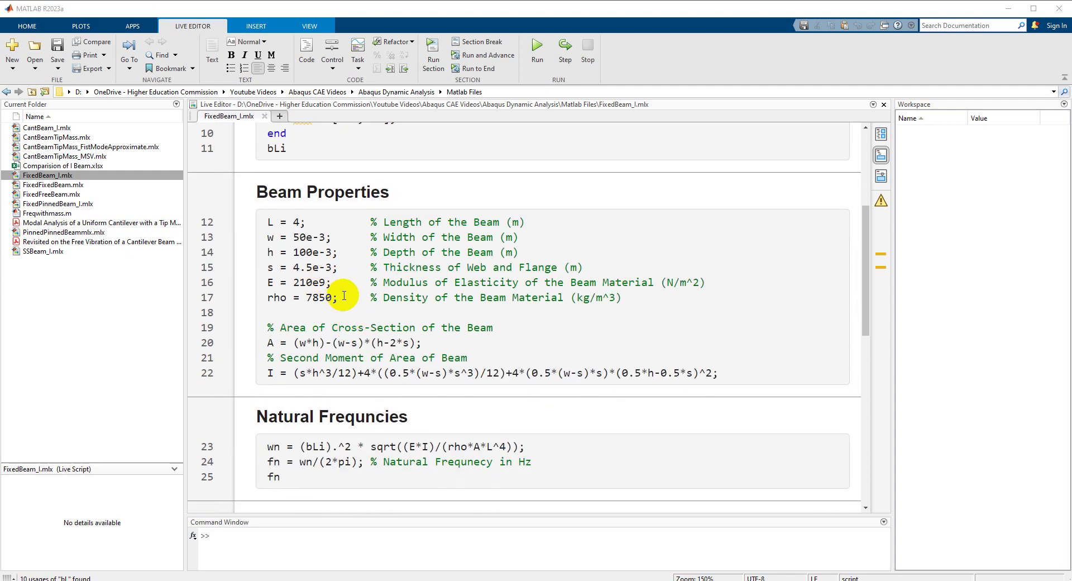
{"action": "scroll", "coordinate": [351, 299], "scroll_direction": "down", "scroll_amount": 6}
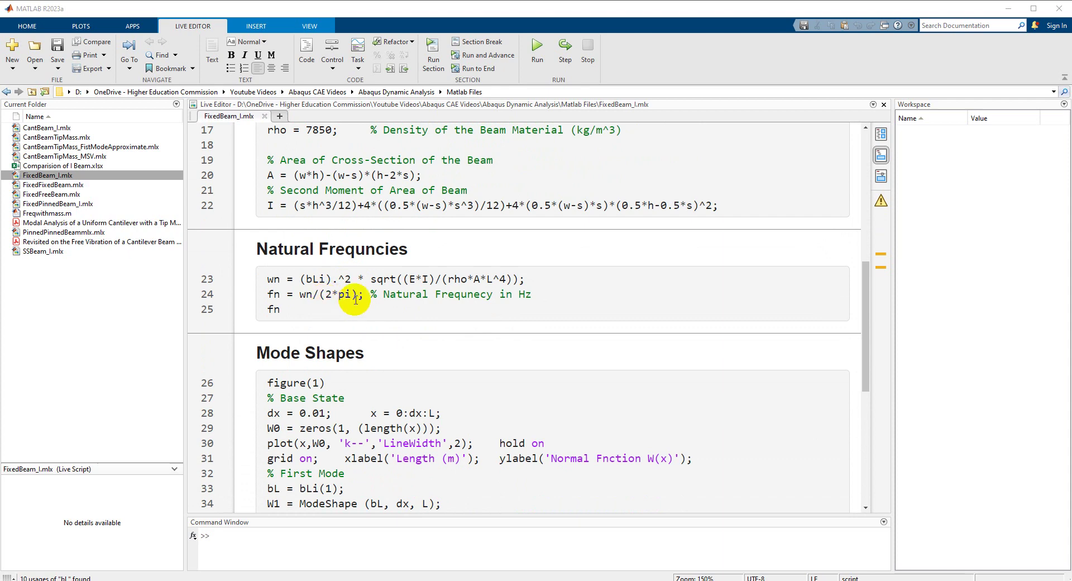
{"action": "scroll", "coordinate": [388, 373], "scroll_direction": "down", "scroll_amount": 3}
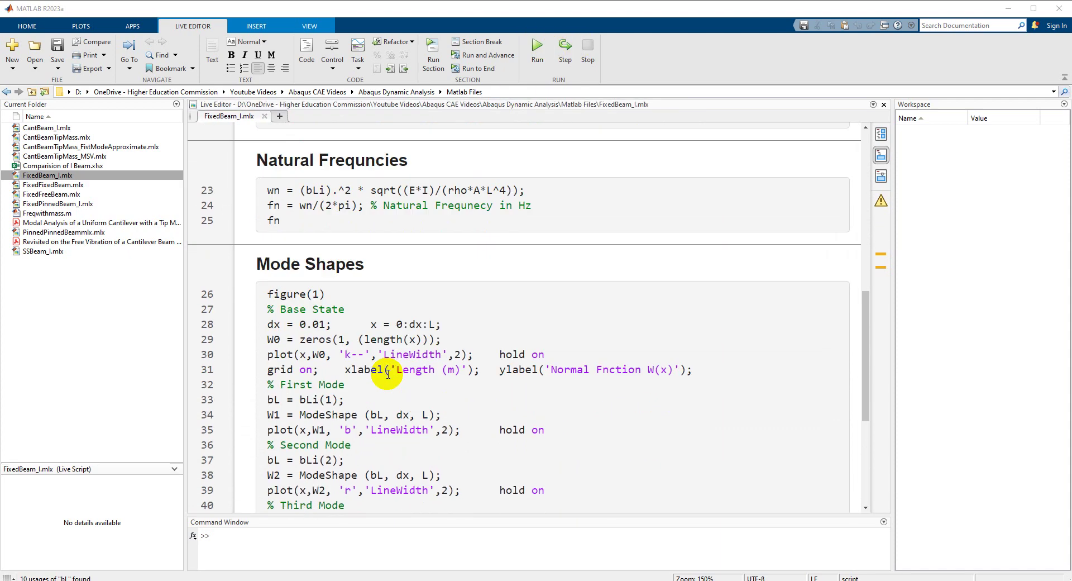
{"action": "scroll", "coordinate": [454, 287], "scroll_direction": "down", "scroll_amount": 9}
{"action": "scroll", "coordinate": [450, 354], "scroll_direction": "up", "scroll_amount": 16}
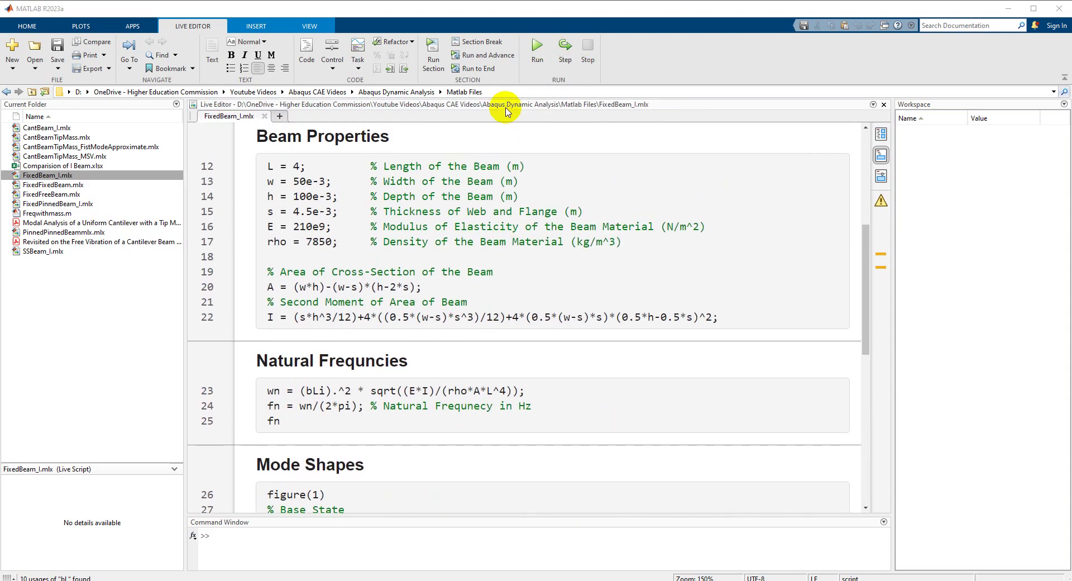
{"action": "left_click", "coordinate": [536, 48]}
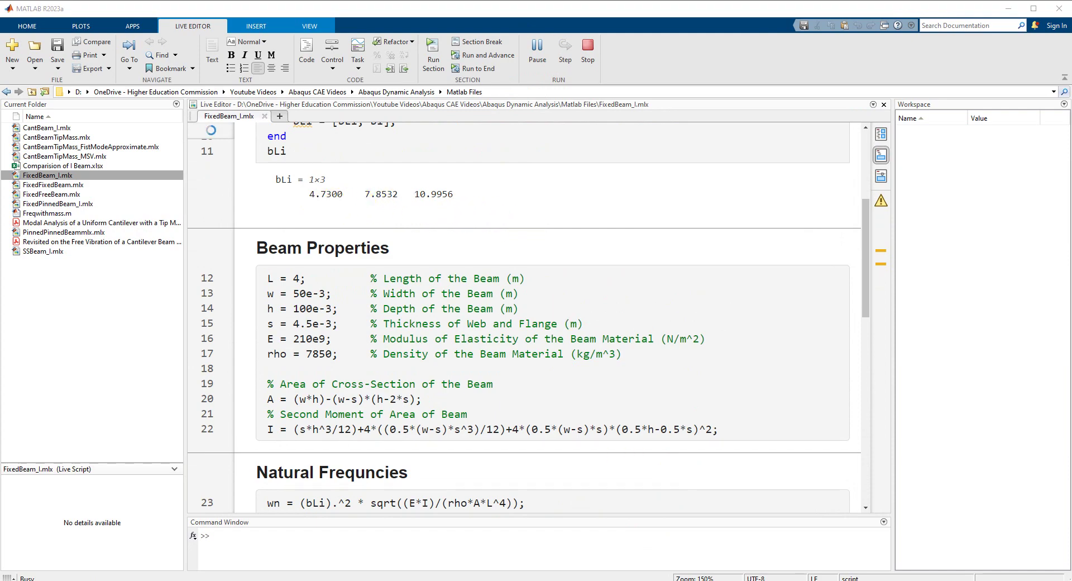
Step: Compare the computed bLi values with the fixed-fixed row in the Acrobat Reader textbook, and check the root-finding loop's upper limit in MATLAB
{"action": "key", "text": "alt+Tab"}
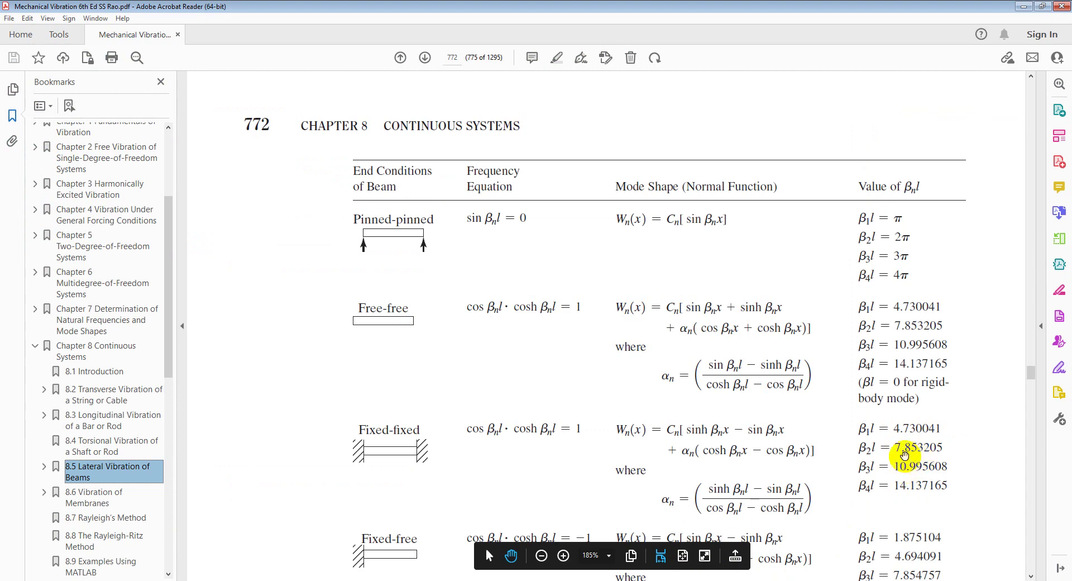
{"action": "left_click", "coordinate": [1024, 6]}
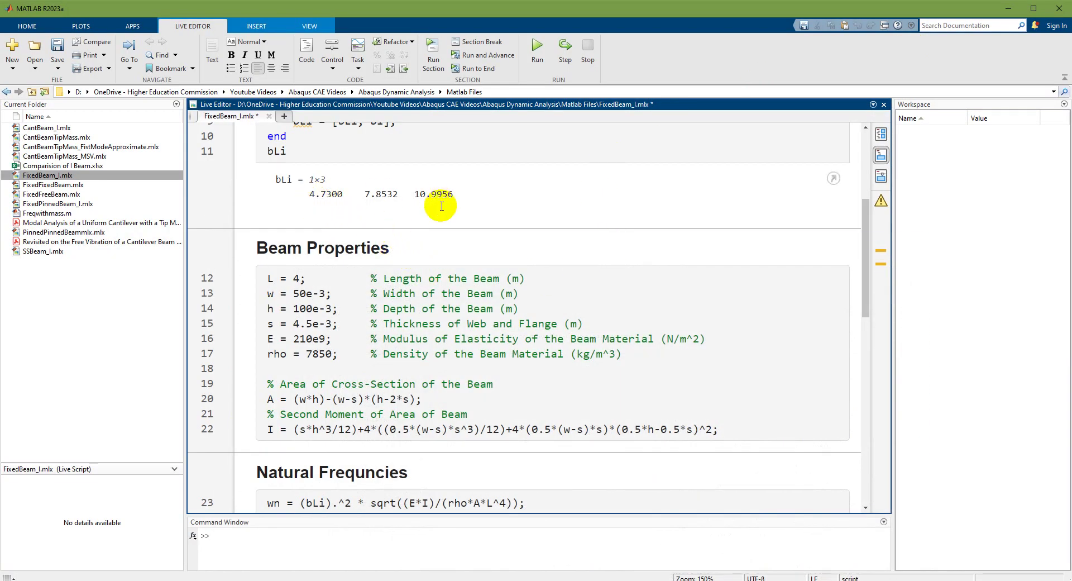
{"action": "scroll", "coordinate": [430, 227], "scroll_direction": "up", "scroll_amount": 5}
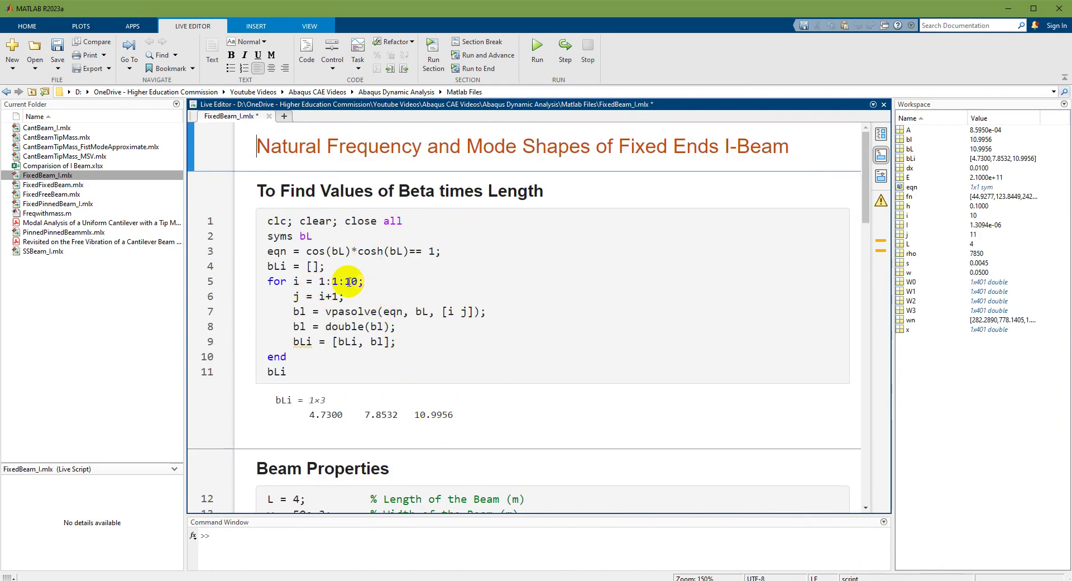
{"action": "double_click", "coordinate": [349, 282]}
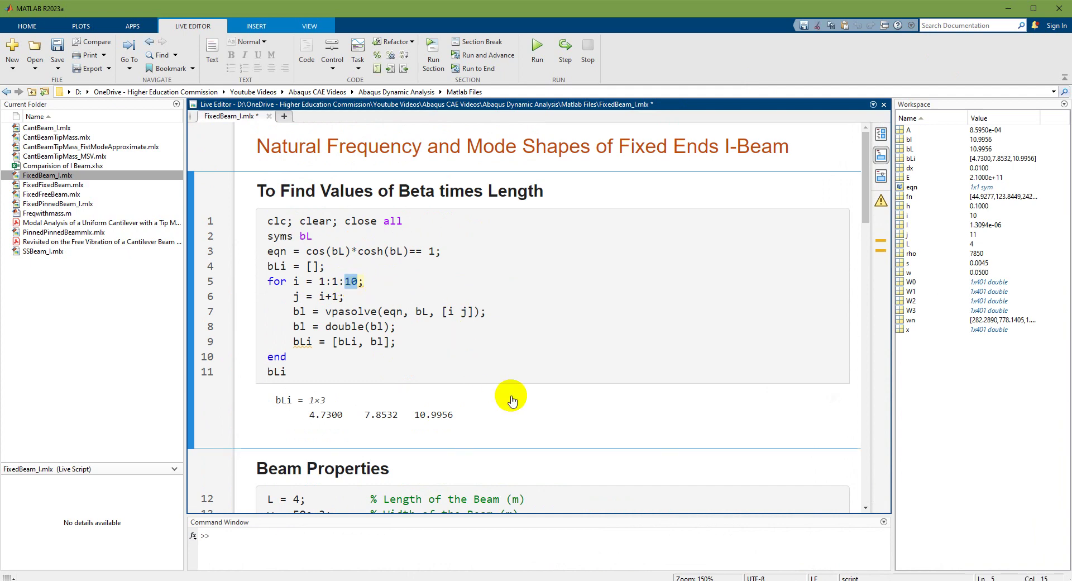
Step: Examine the computed natural frequencies fn and the plot of the first three mode shapes in the live script output
{"action": "scroll", "coordinate": [511, 395], "scroll_direction": "down", "scroll_amount": 8}
{"action": "scroll", "coordinate": [512, 395], "scroll_direction": "down", "scroll_amount": 1}
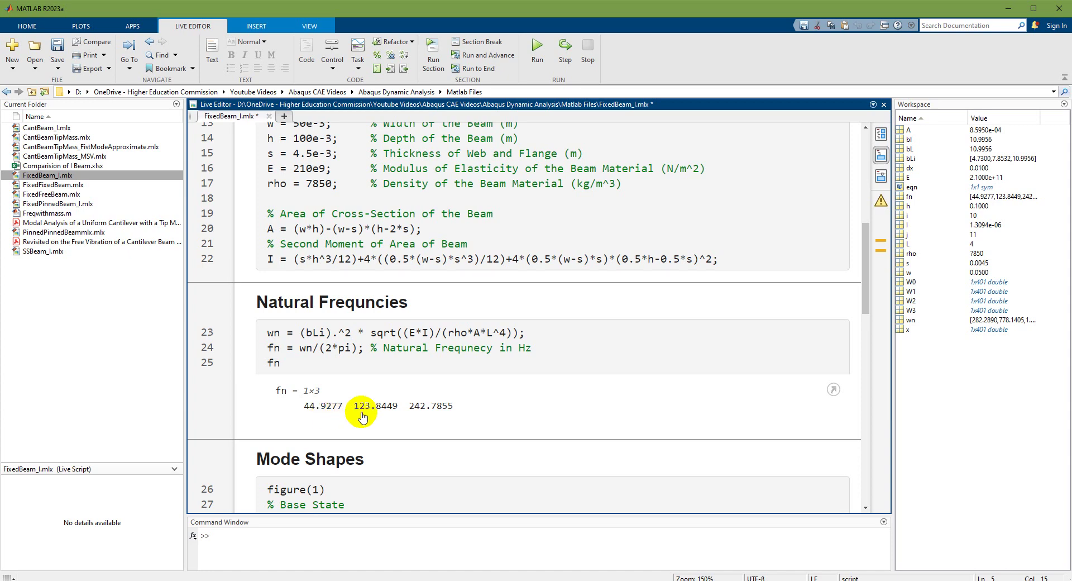
{"action": "scroll", "coordinate": [505, 399], "scroll_direction": "down", "scroll_amount": 15}
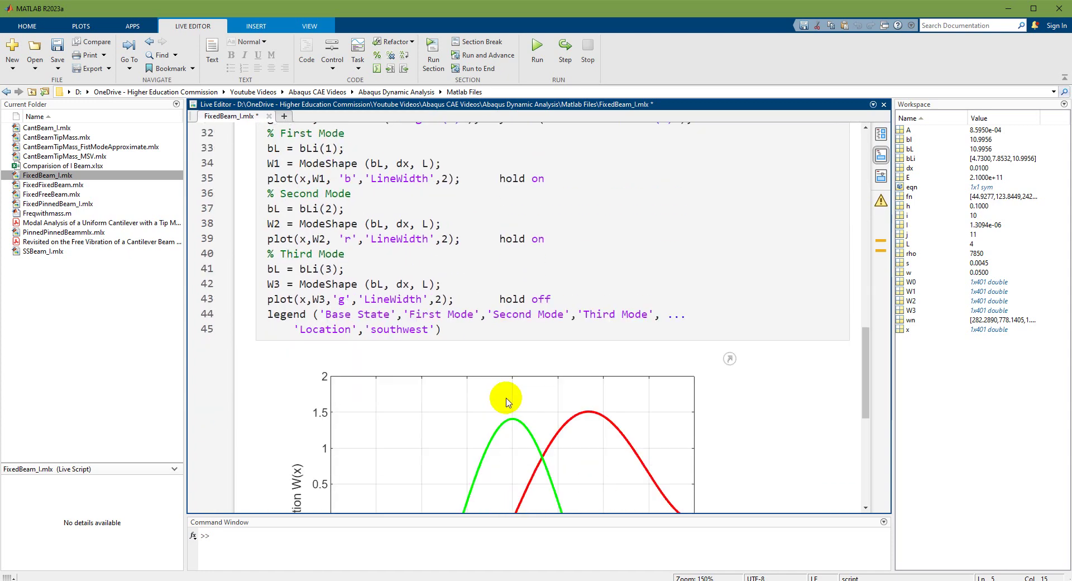
{"action": "scroll", "coordinate": [509, 399], "scroll_direction": "down", "scroll_amount": 3}
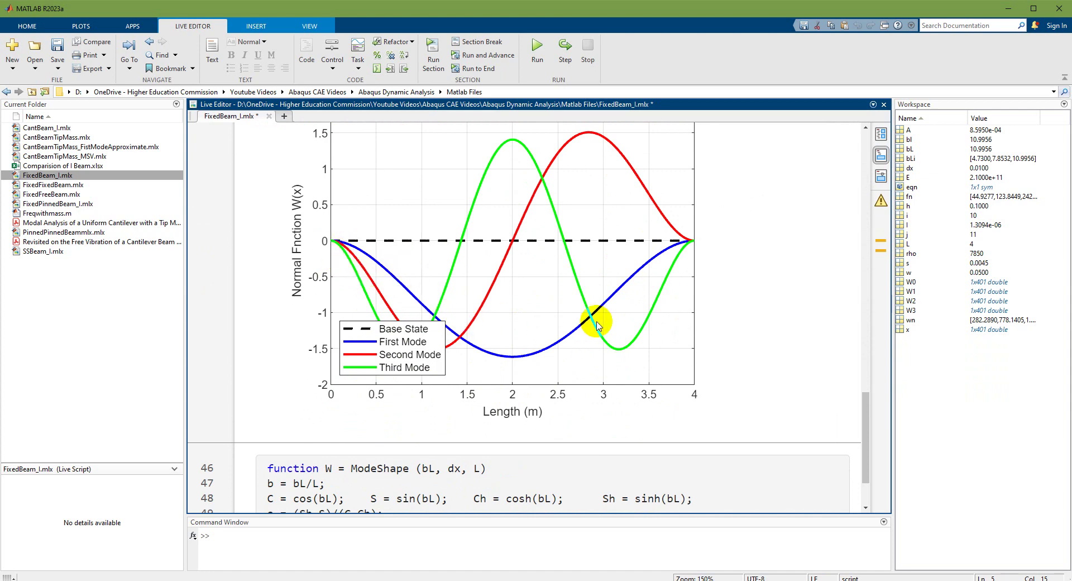
{"action": "scroll", "coordinate": [580, 311], "scroll_direction": "up", "scroll_amount": 2}
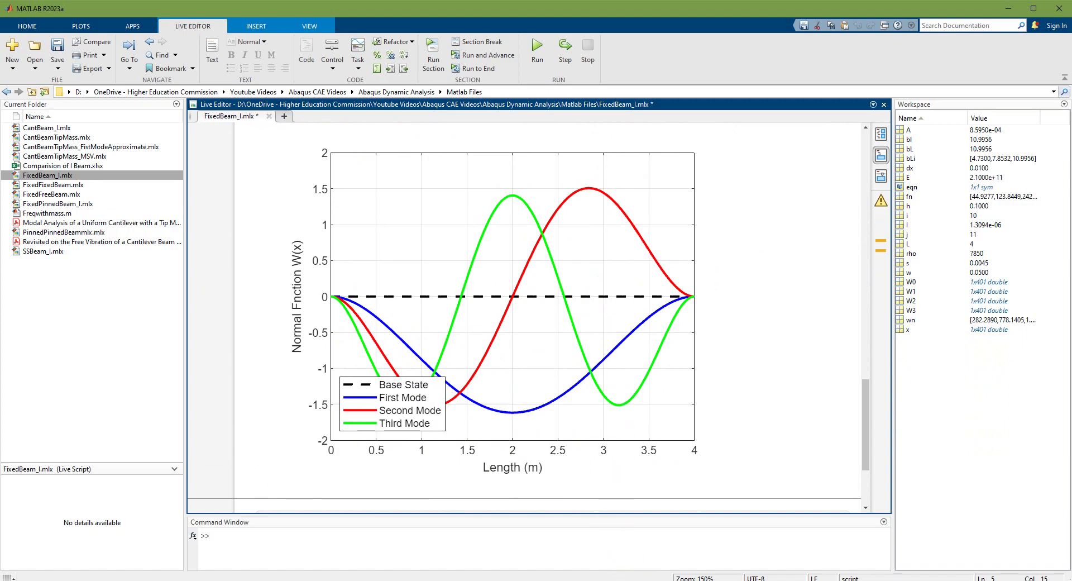
Step: Switch to the Comparision of I Beam.xlsx workbook in Excel and examine the analytical frequencies and the numerical ones in C2:C4 on the Fixed Beam sheet
{"action": "key", "text": "alt+Tab"}
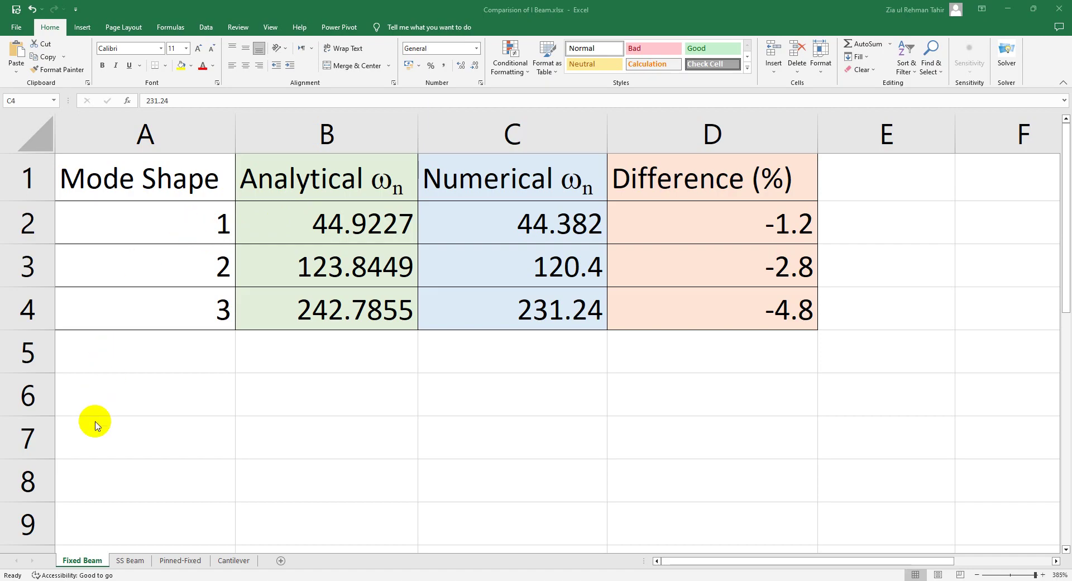
{"action": "key", "text": "alt+Tab"}
{"action": "scroll", "coordinate": [603, 330], "scroll_direction": "up", "scroll_amount": 10}
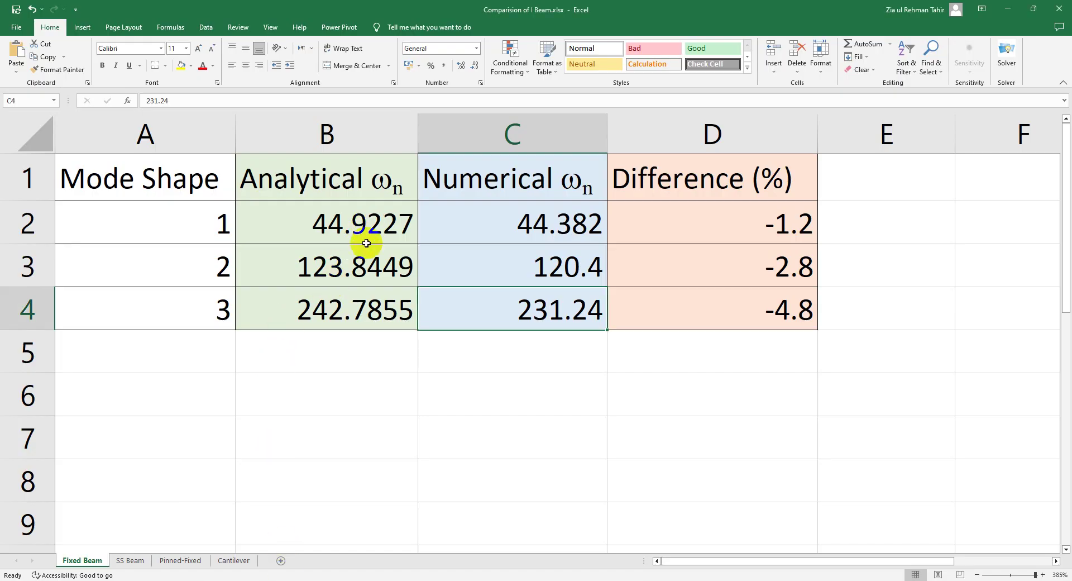
{"action": "left_click", "coordinate": [528, 221]}
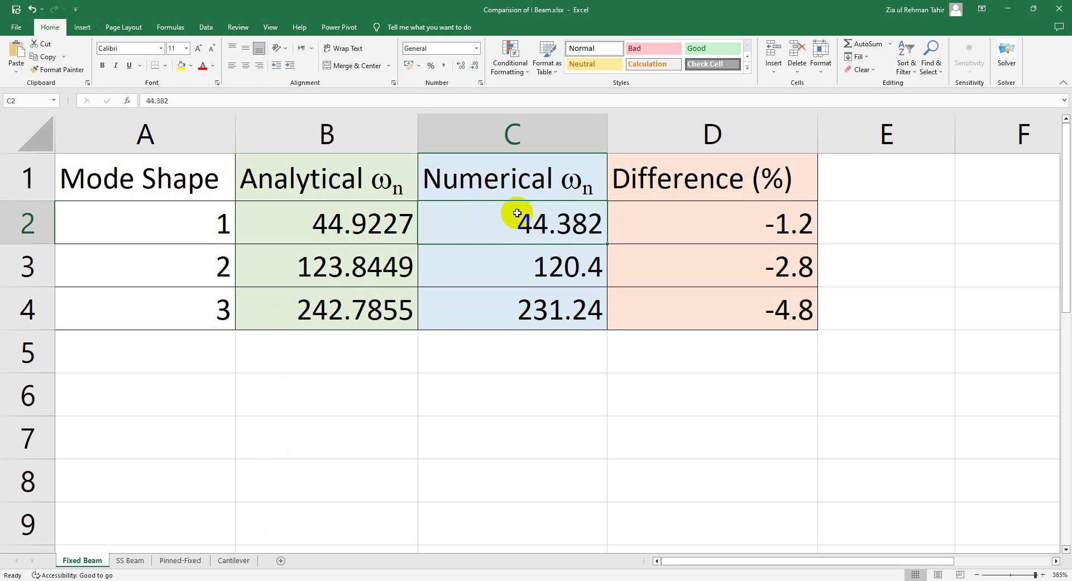
{"action": "left_click", "coordinate": [504, 187]}
{"action": "left_click", "coordinate": [506, 211]}
{"action": "left_click_drag", "start_coordinate": [506, 217], "coordinate": [516, 309]}
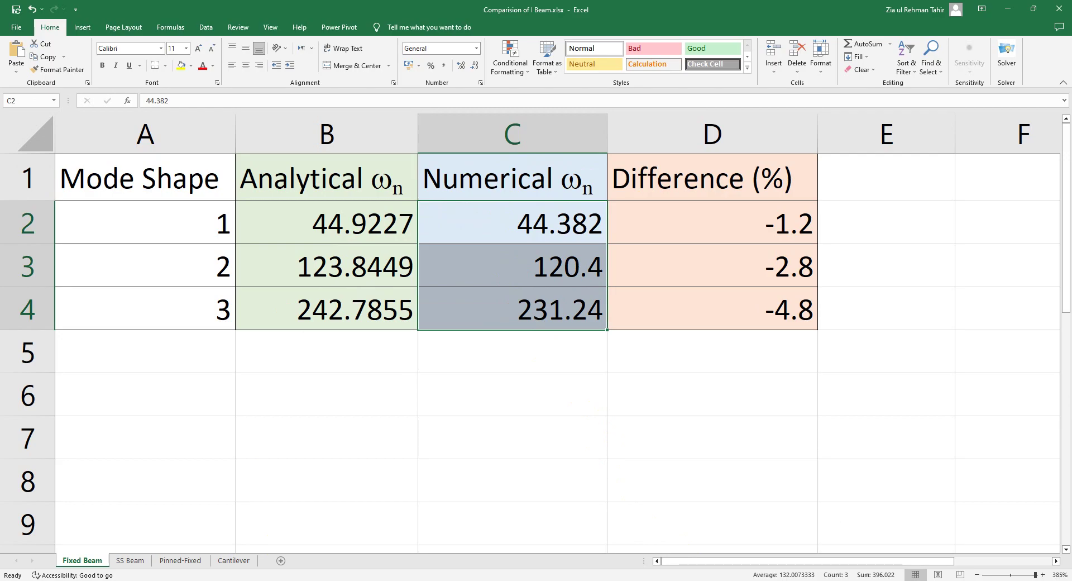
Step: Check the modal results in ANSYS Mechanical, inspect the mode 1 Difference (%) formula in Excel cell D2, and return to ANSYS Mechanical
{"action": "key", "text": "alt+Tab"}
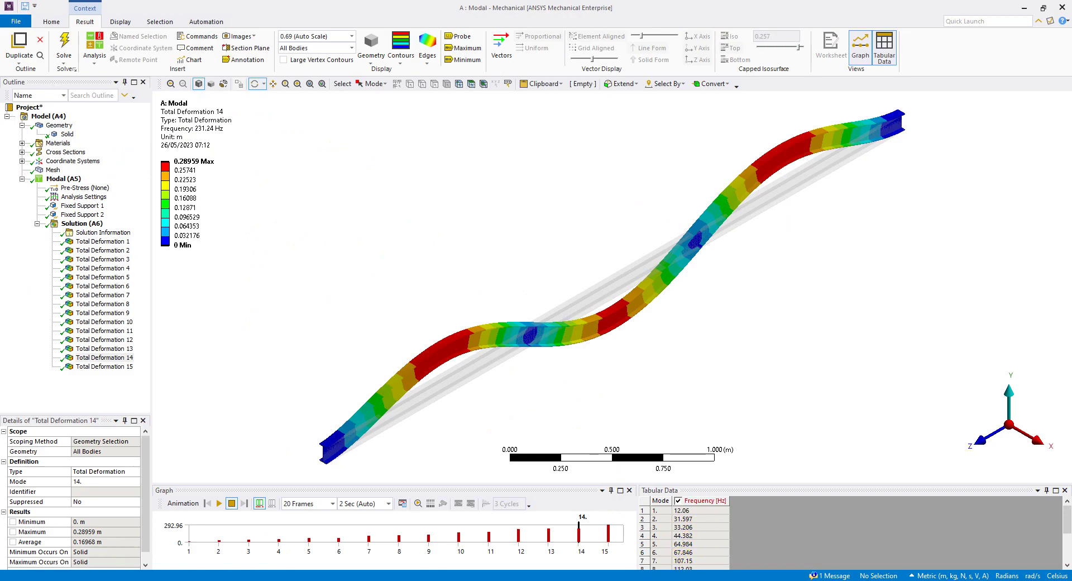
{"action": "key", "text": "alt+Tab"}
{"action": "left_click", "coordinate": [759, 221]}
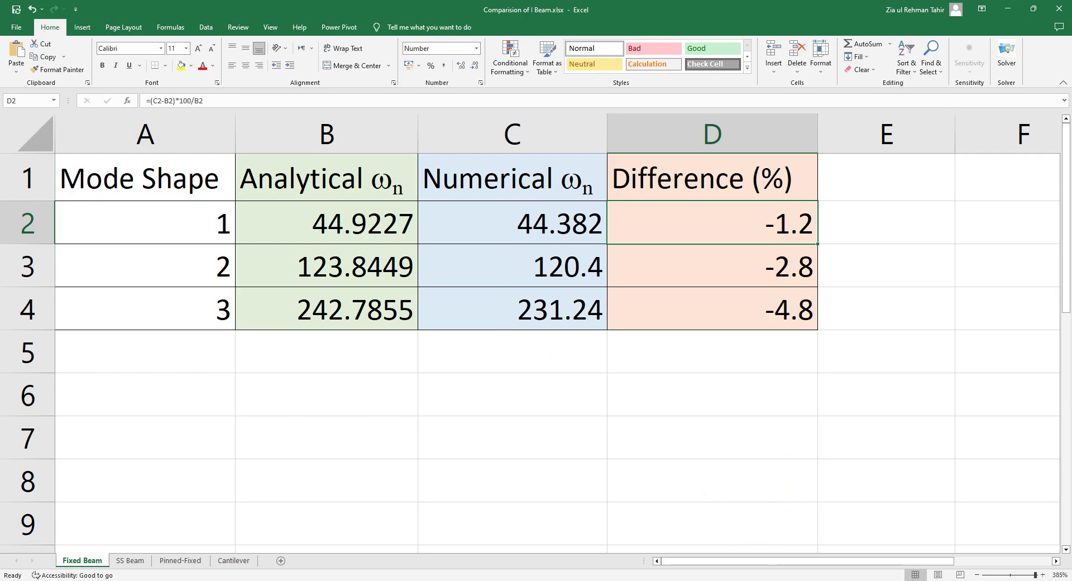
{"action": "key", "text": "alt+Tab"}
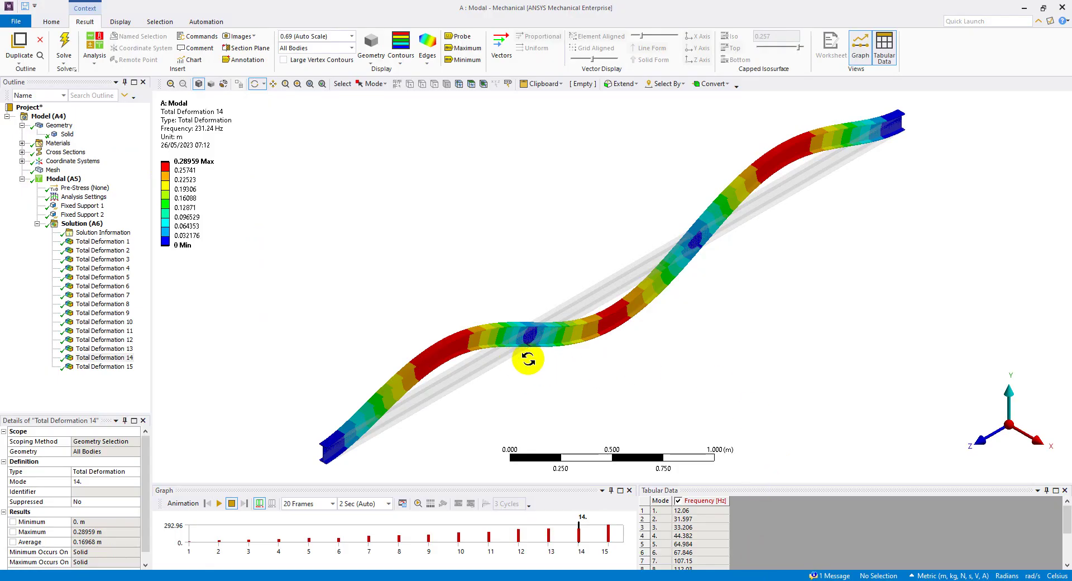